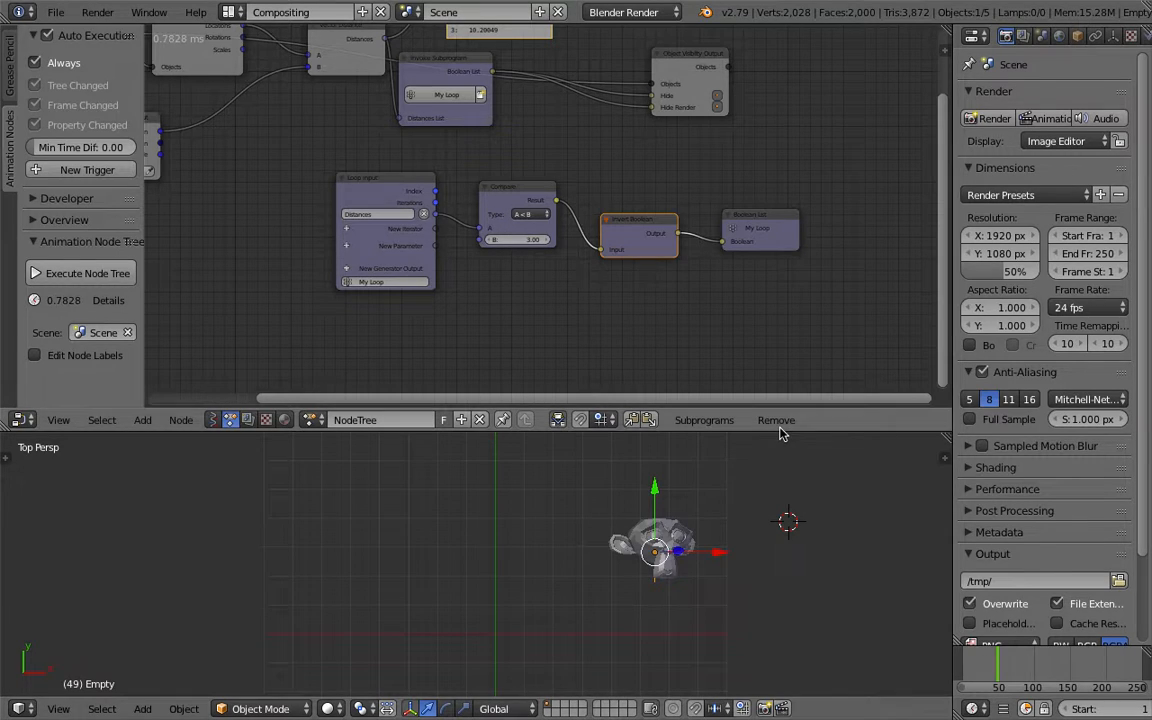
Enlarge the 3D view and move the empty across the scene to test how it drives the monkeys' visibility.
drag(775, 431, 765, 212)
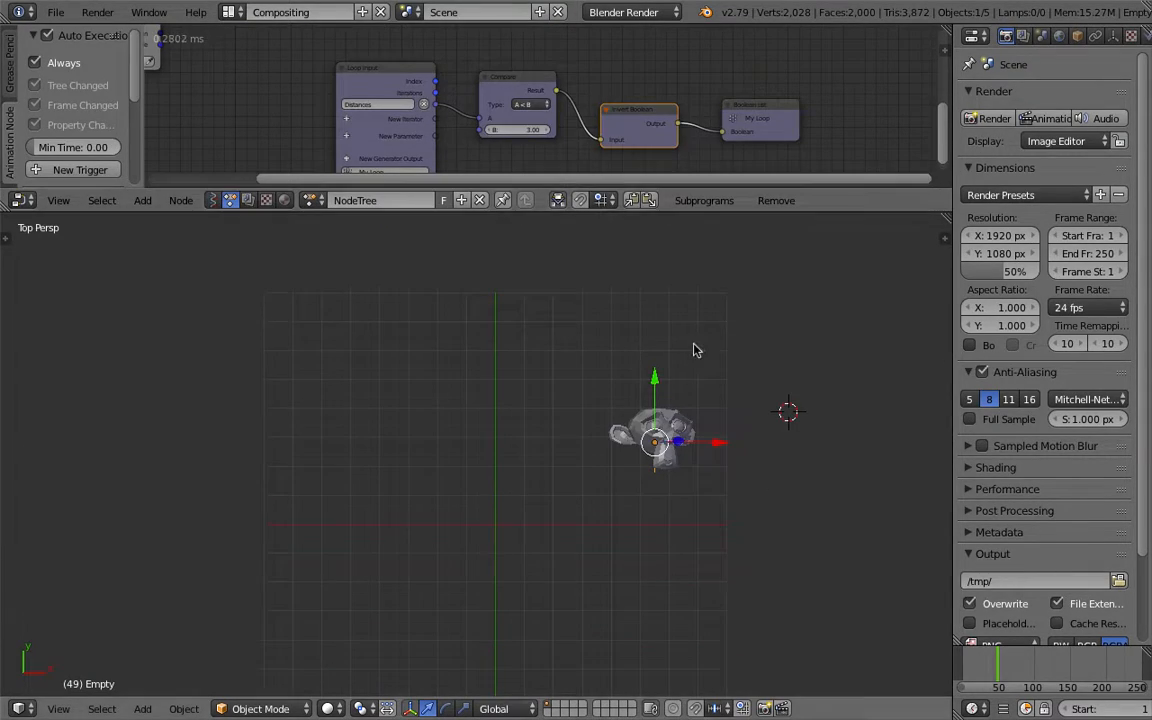
middle_drag(695, 350, 668, 388)
key(g)
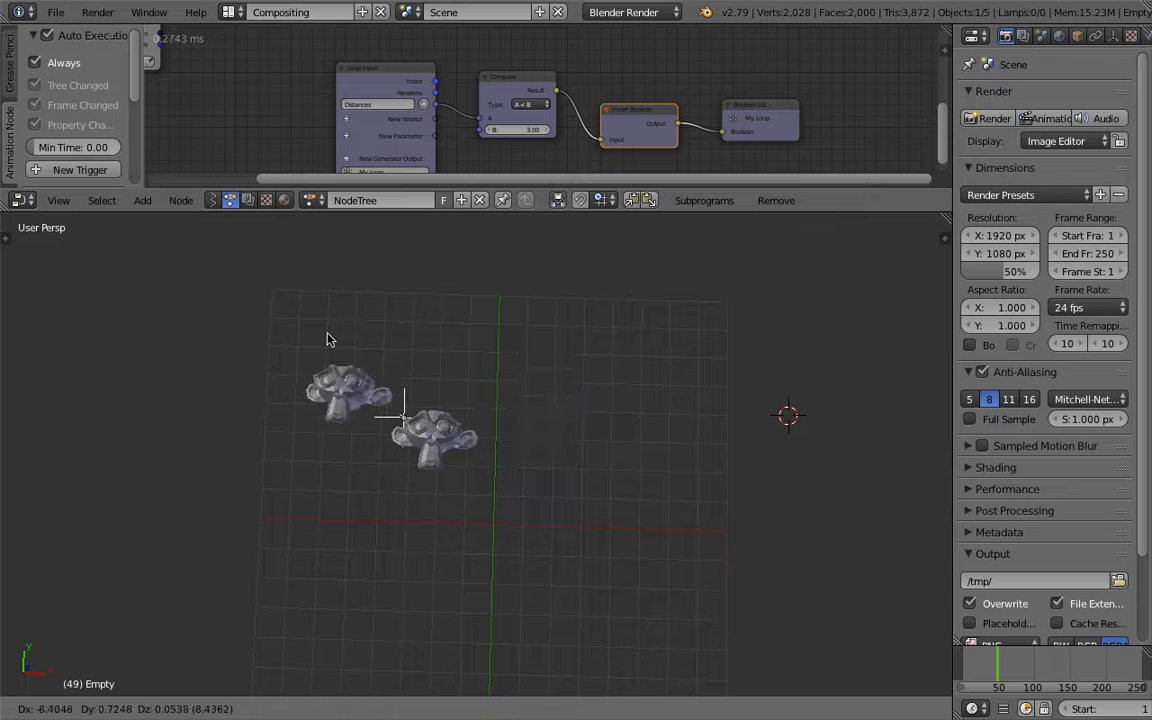
click(680, 391)
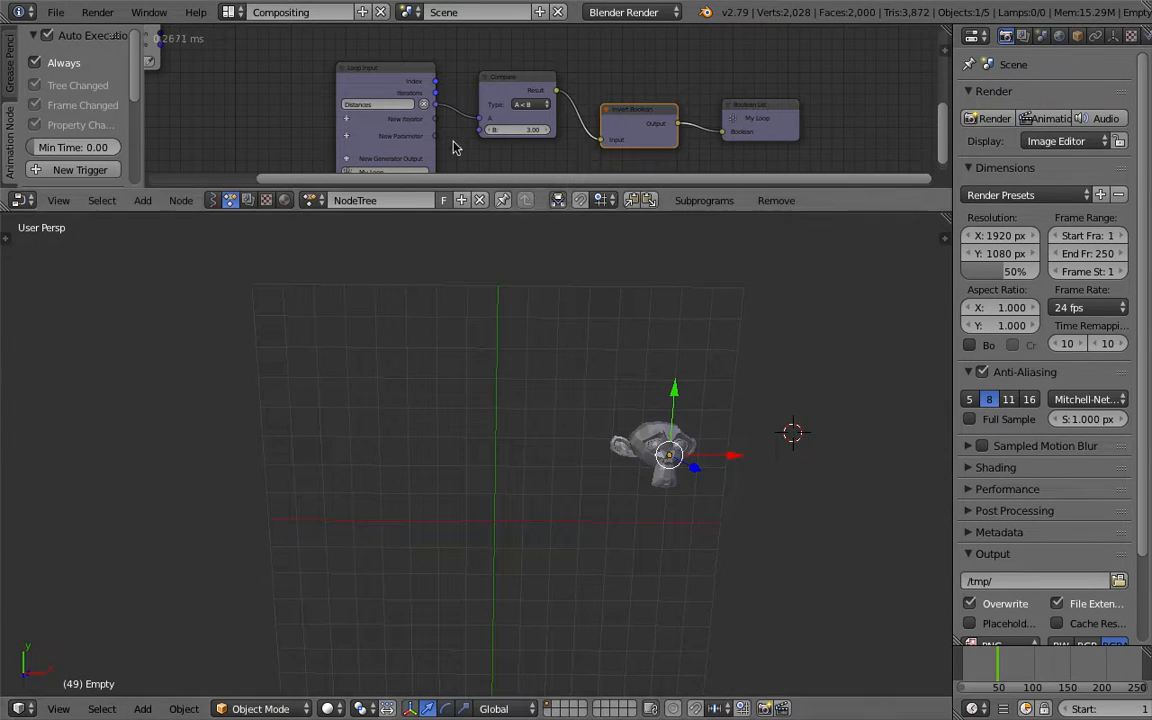
Start a new scene by reloading the start-up file.
scroll(445, 140, down, 3)
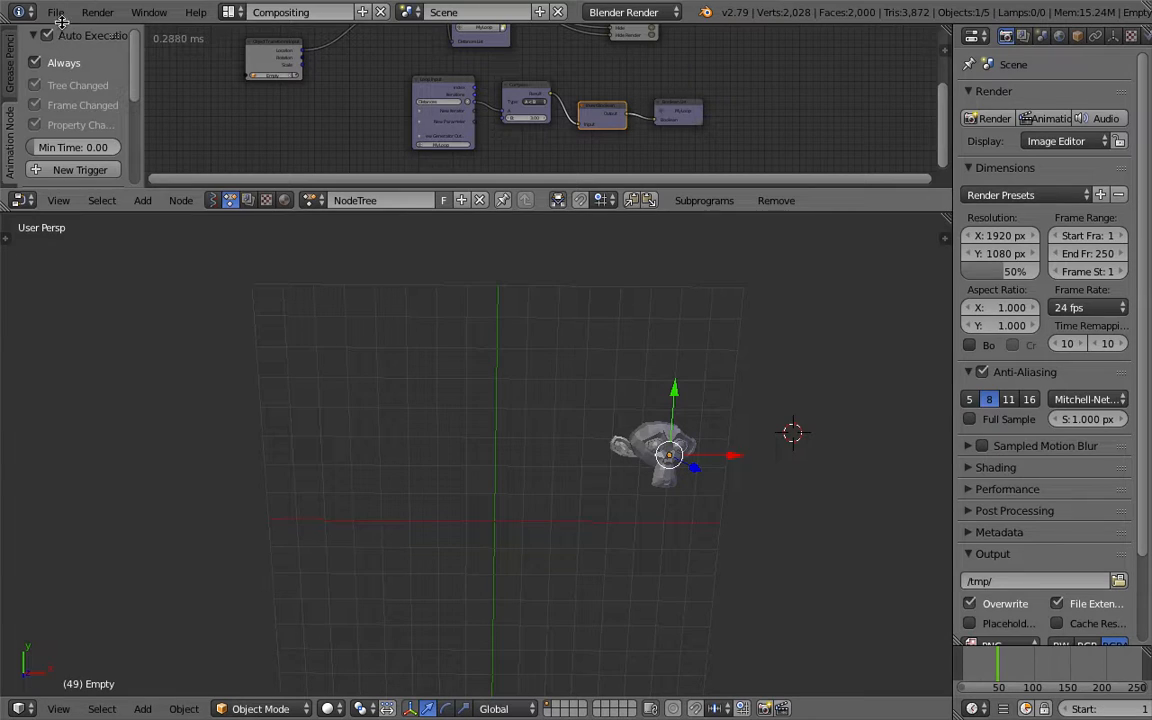
click(58, 14)
click(76, 36)
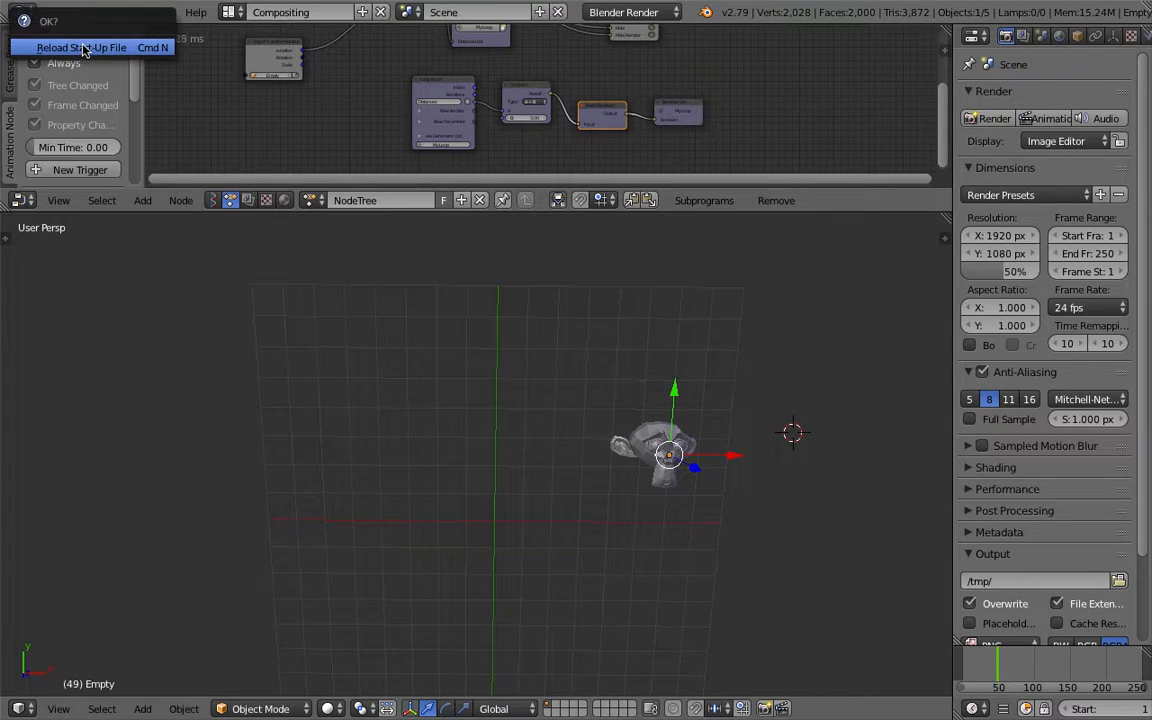
click(85, 48)
Delete every default object, including the cube, camera and lamp, from the scene.
middle_drag(599, 393, 580, 345)
key(a)
key(a)
key(x)
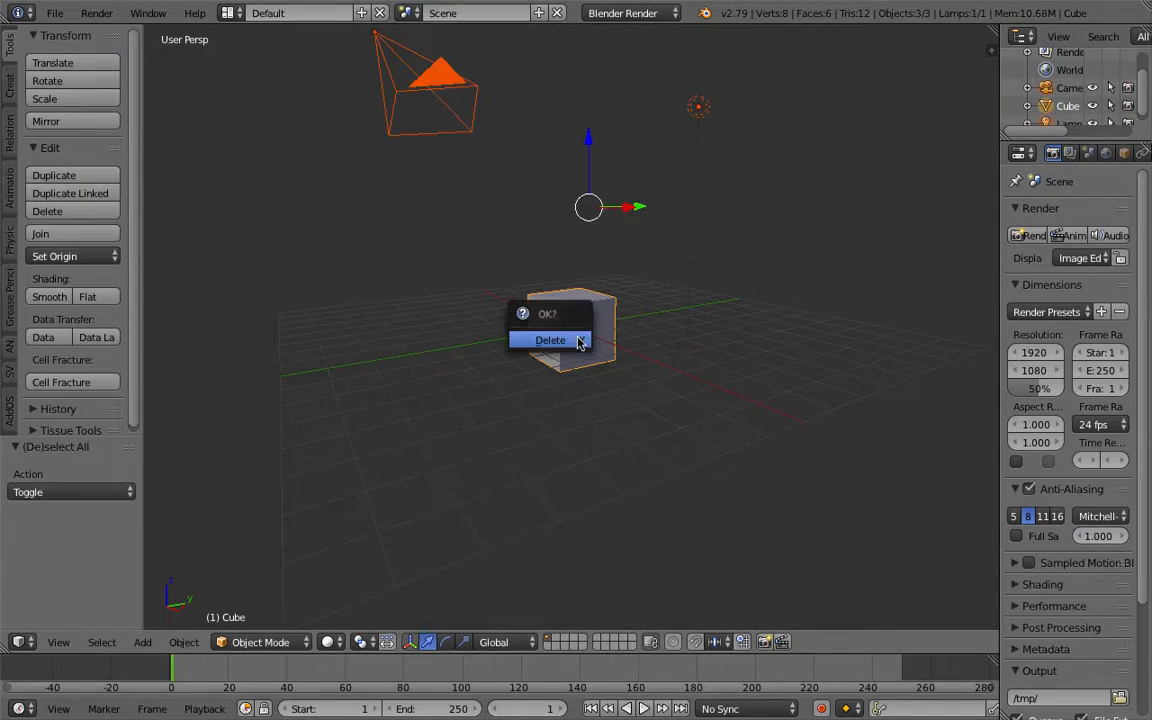
click(579, 342)
Add a monkey mesh at the origin in top view and move it about -3.8 along X.
click(58, 642)
click(100, 555)
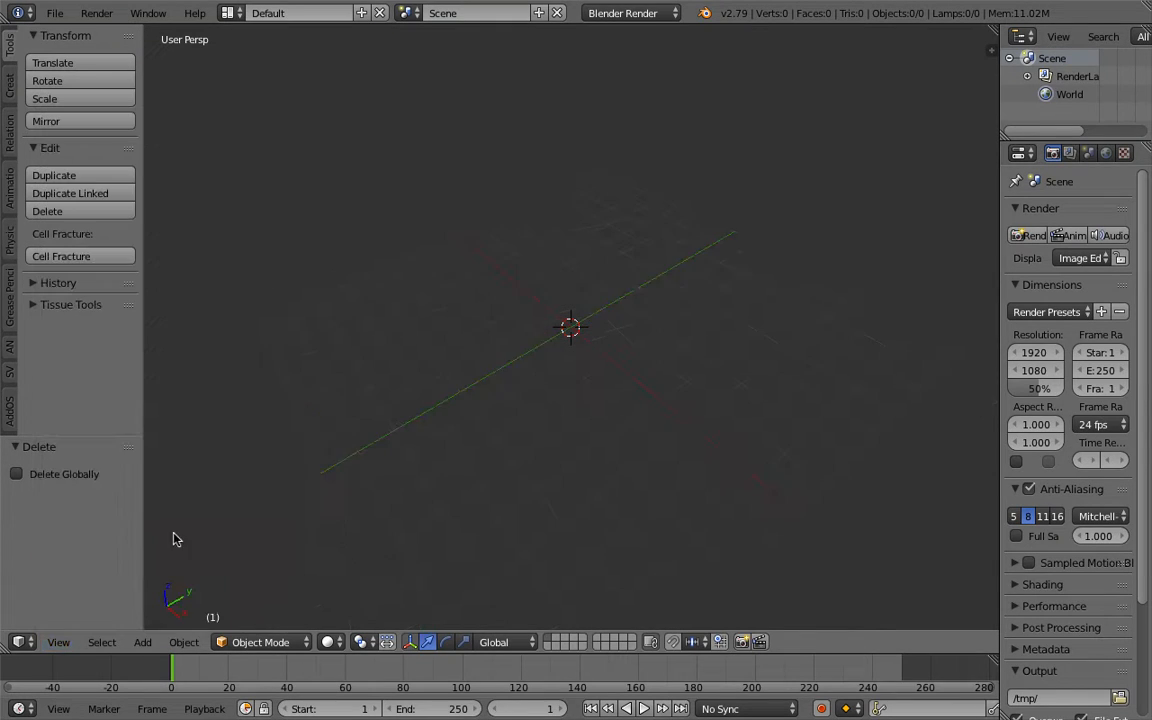
key(shift+a)
mouse_move(455, 389)
click(540, 557)
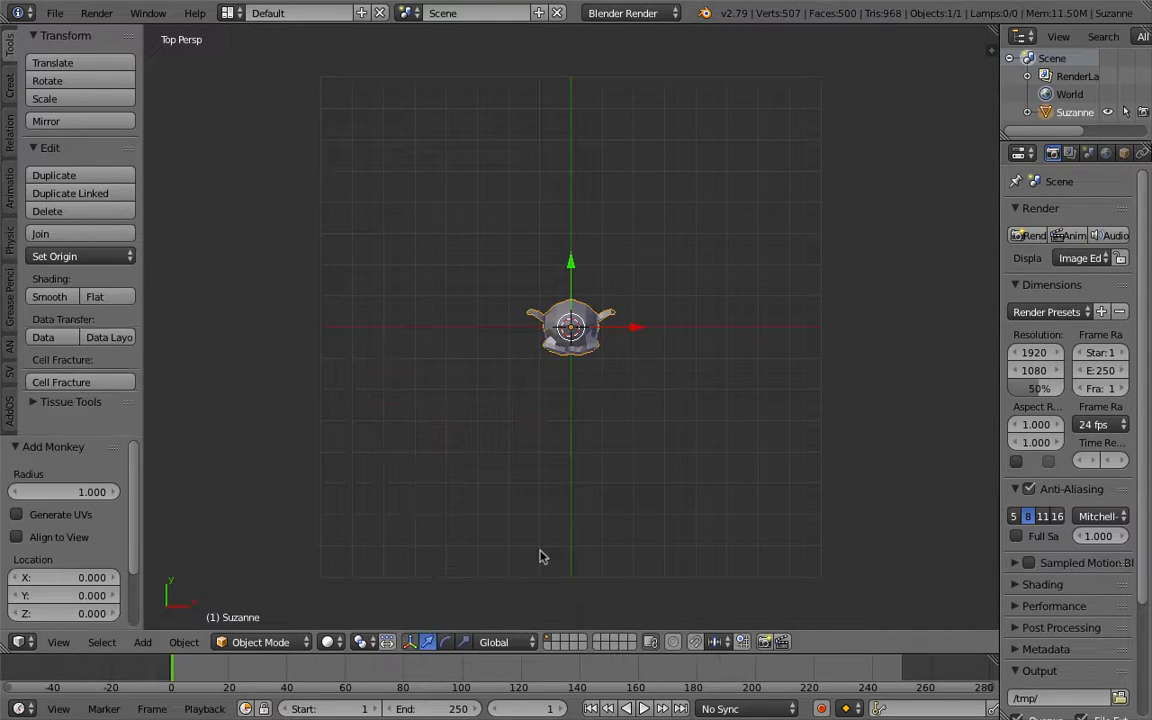
key(g)
click(470, 480)
middle_drag(470, 480, 522, 309)
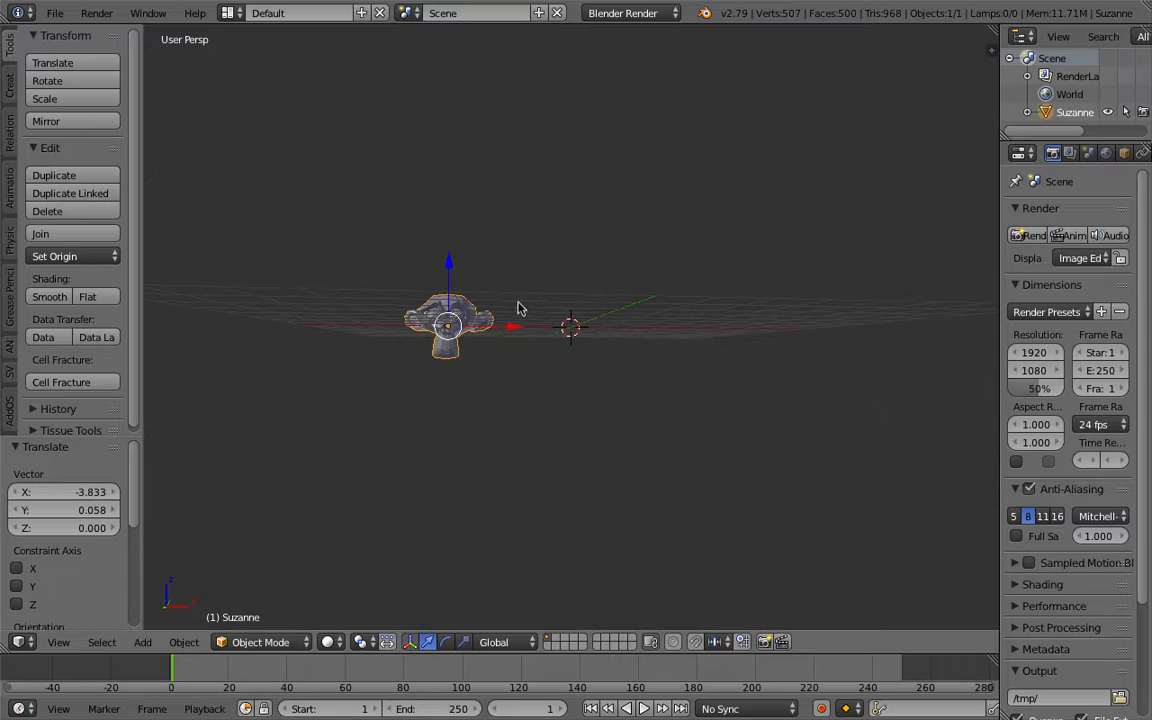
Switch to front view and move the monkey up and further left of the origin.
click(58, 642)
click(167, 522)
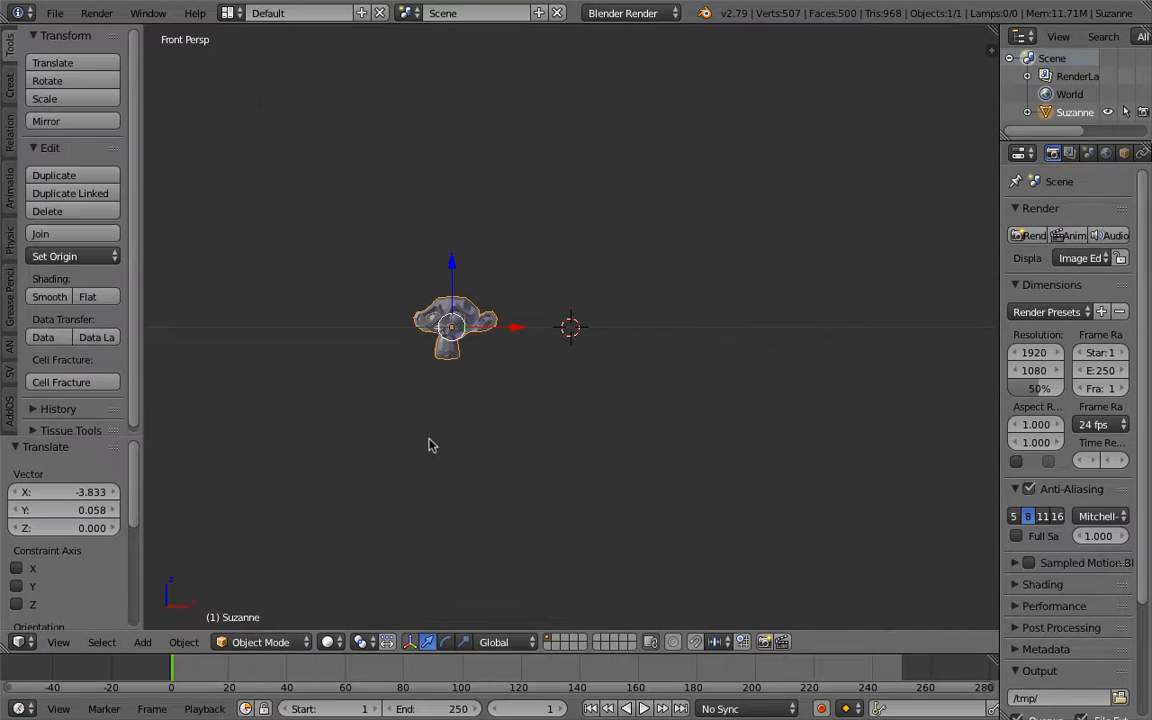
key(g)
click(370, 380)
Duplicate the monkey four times, spreading the copies from left to right at staggered heights.
key(shift+d)
click(488, 440)
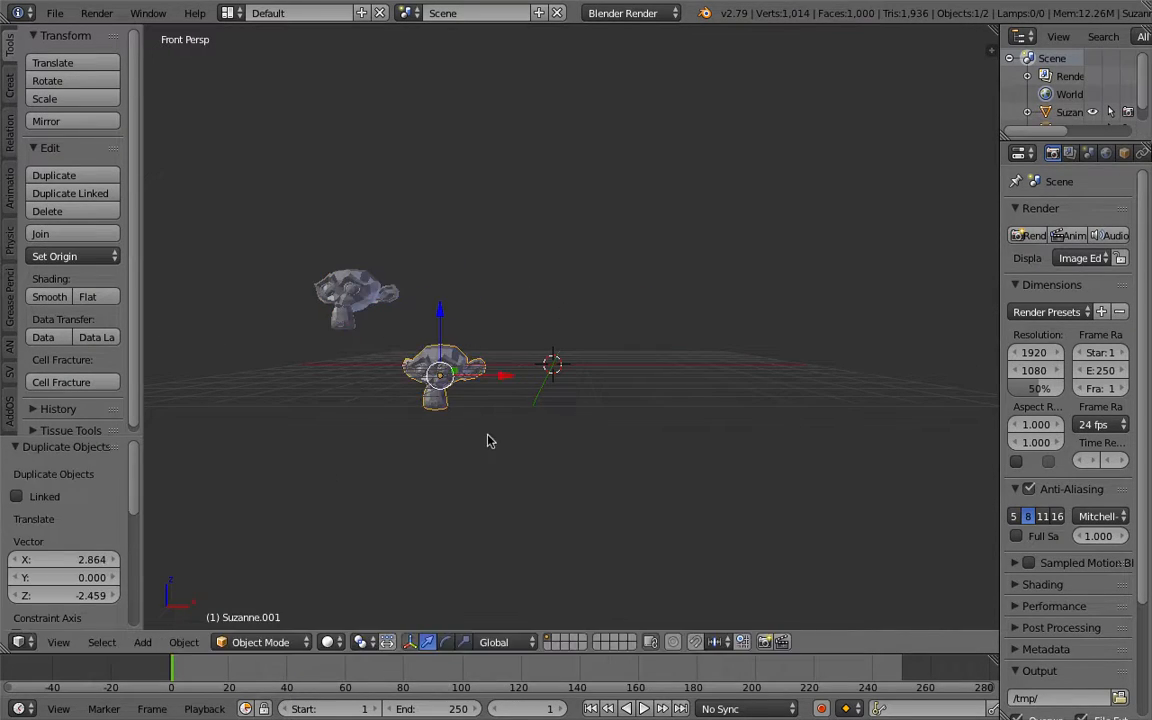
key(shift+d)
click(628, 299)
key(shift+d)
click(700, 401)
key(shift+d)
click(860, 412)
Select all five monkeys and put them into a new group.
shift+middle_drag(813, 376, 809, 396)
shift+right_click(672, 356)
shift+right_click(600, 252)
shift+right_click(440, 392)
shift+right_click(362, 313)
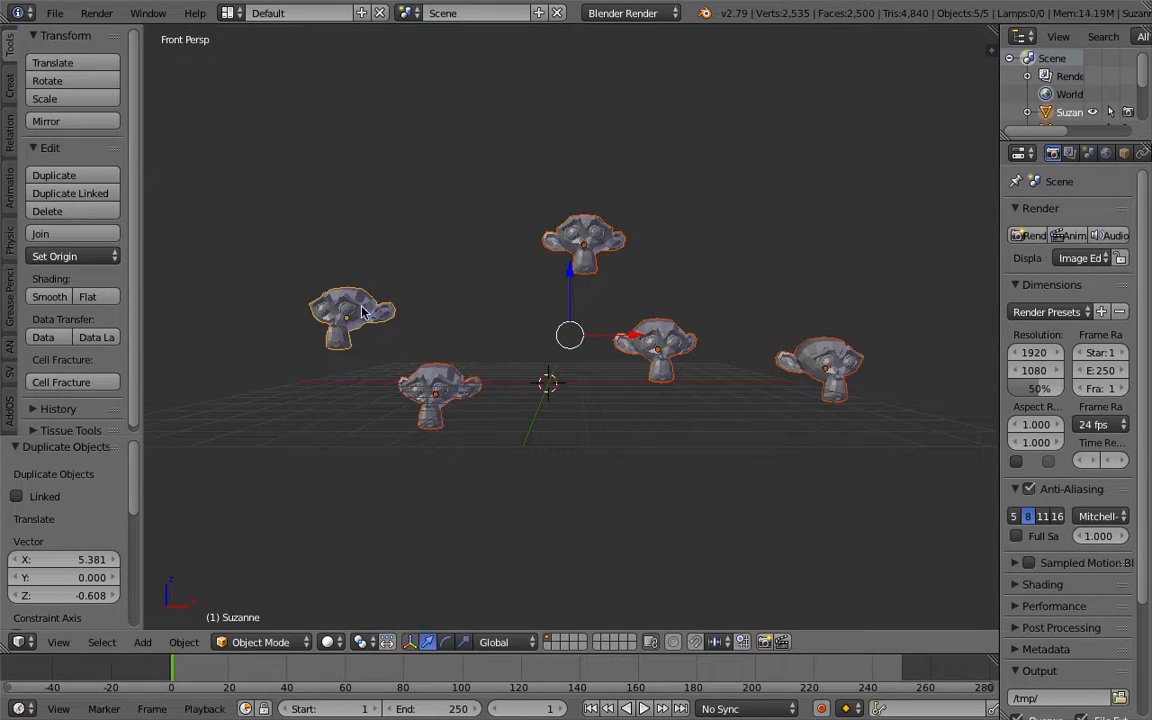
key(ctrl+g)
shift+middle_drag(446, 240, 443, 255)
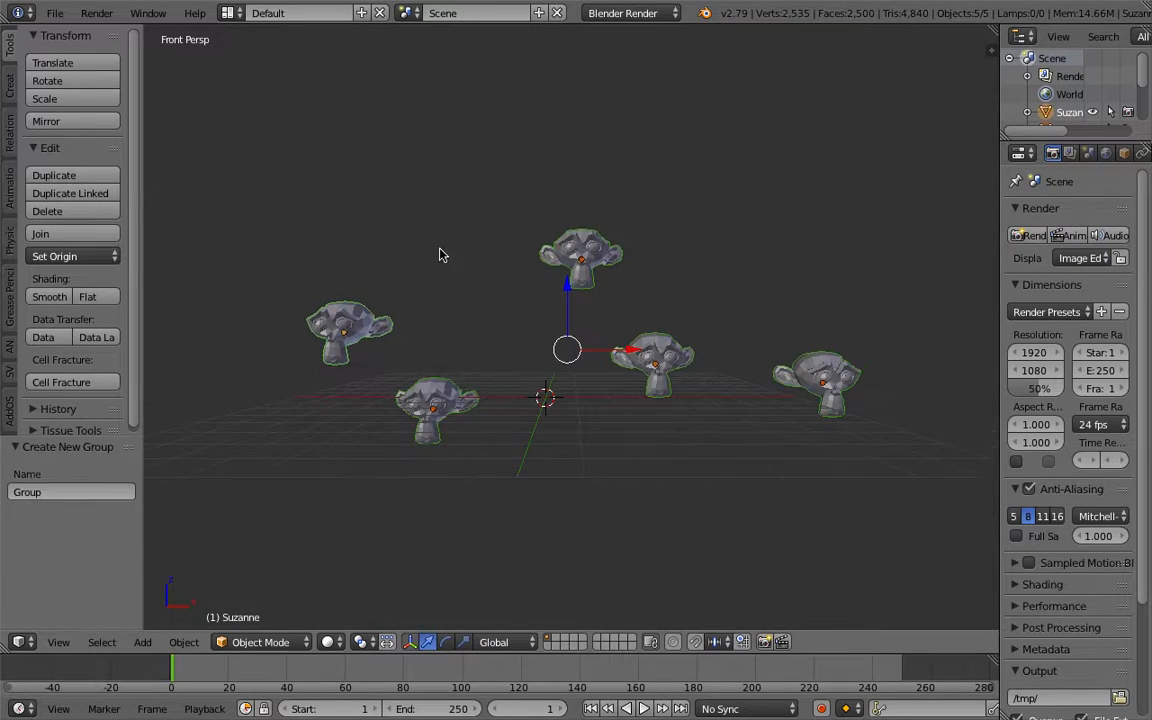
Switch to the Compositing screen layout and merge the image editor area into the 3D view.
click(228, 12)
click(255, 75)
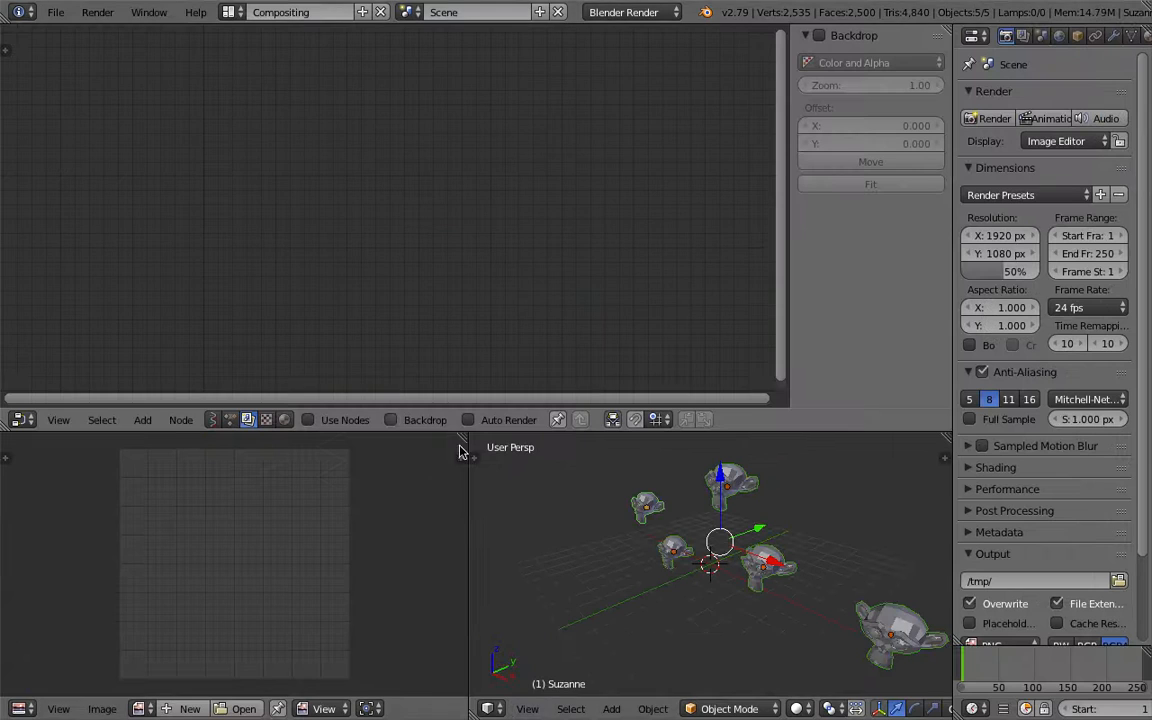
middle_drag(797, 548, 504, 470)
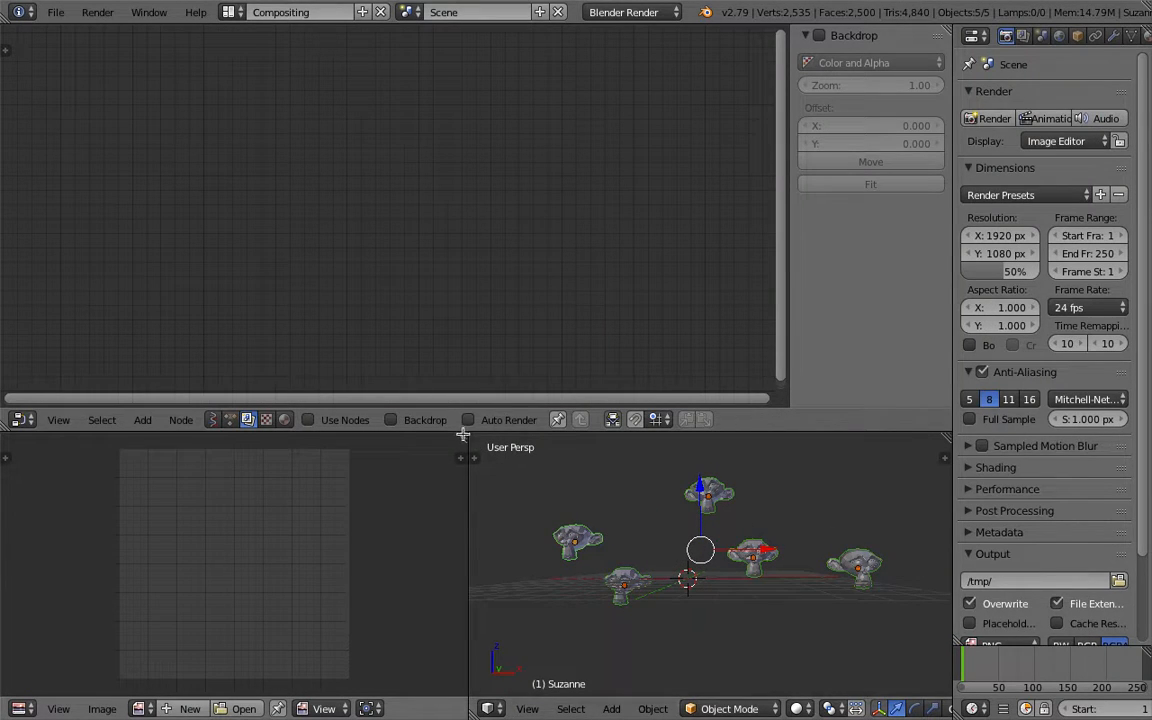
drag(463, 434, 375, 440)
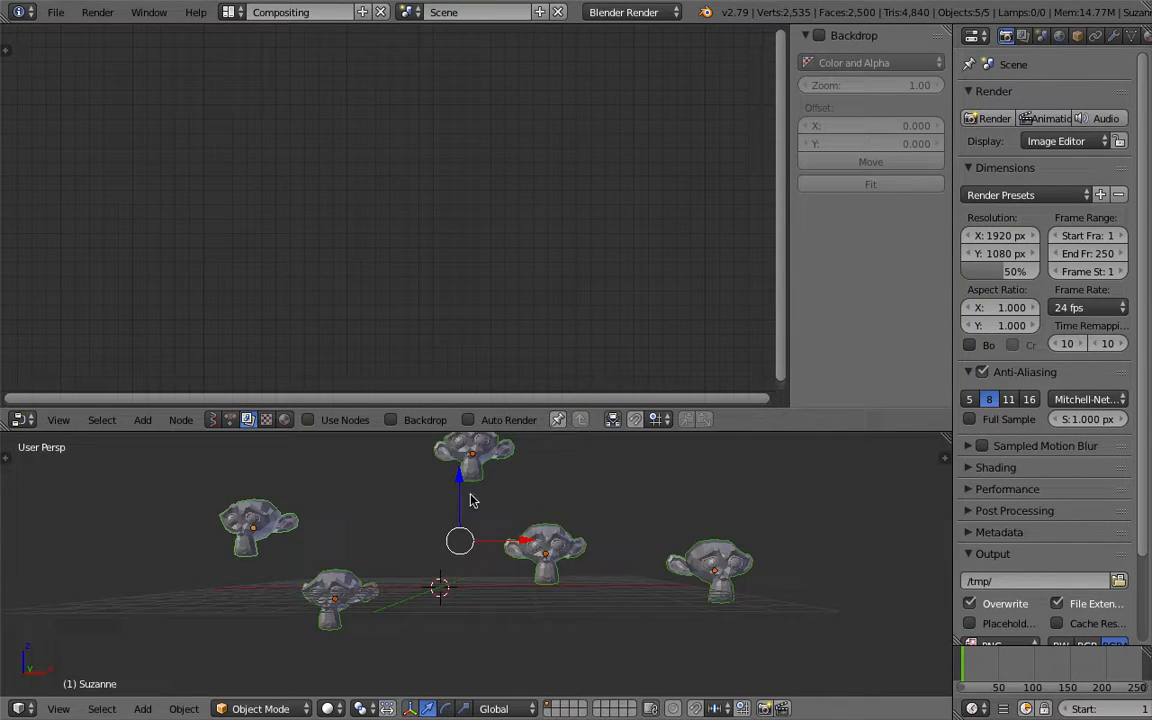
Create a new Animation Nodes tree in the node editor and hide the grease pencil properties sidebar.
click(212, 420)
click(230, 419)
click(386, 420)
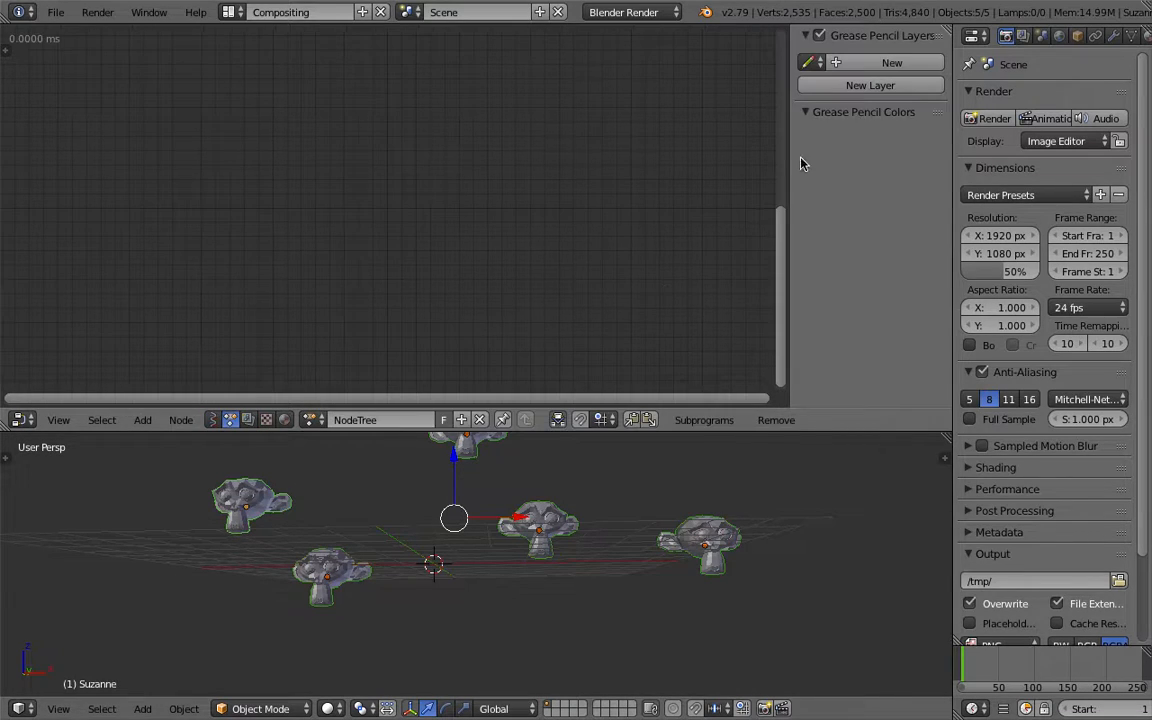
key(n)
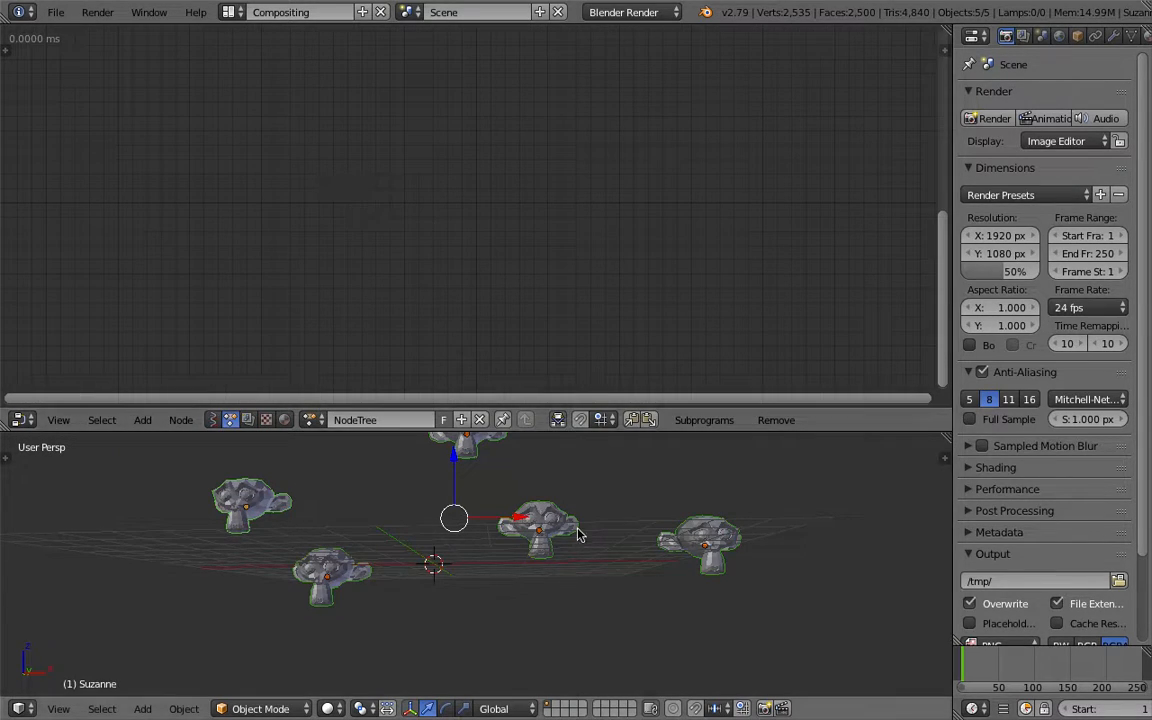
Search for "objects" among the nodes and place an Objects from Group node in the tree.
middle_drag(571, 530, 475, 480)
key(shift+a)
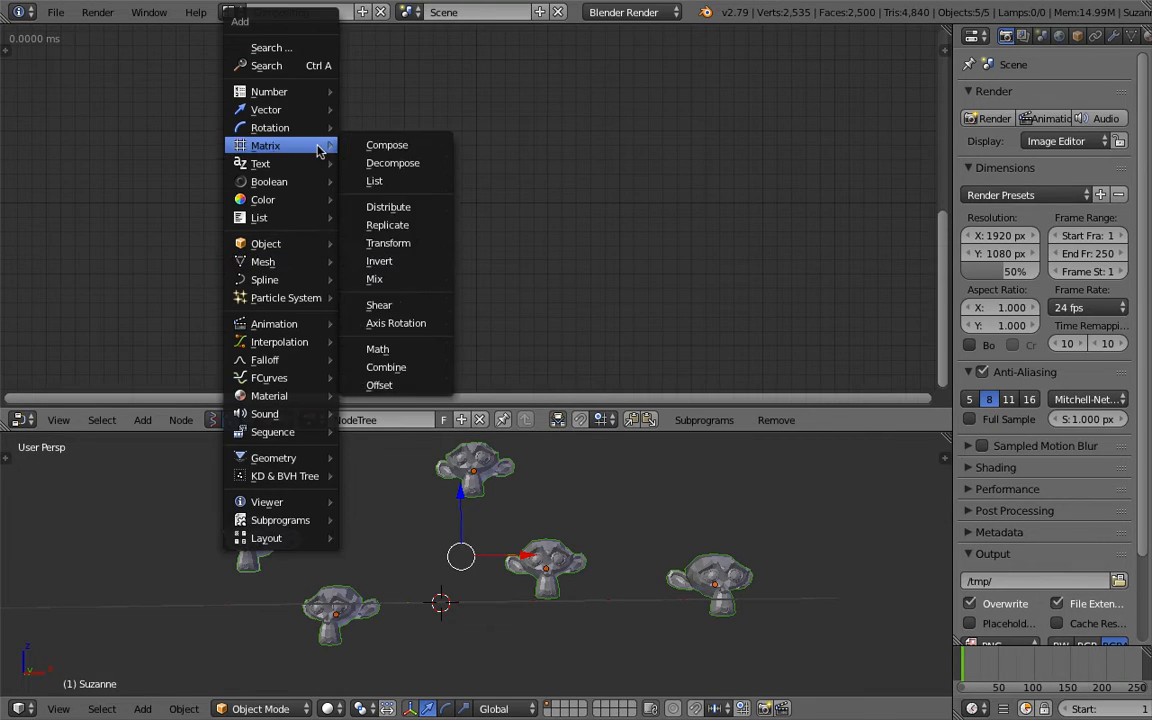
click(313, 68)
text(objecst)
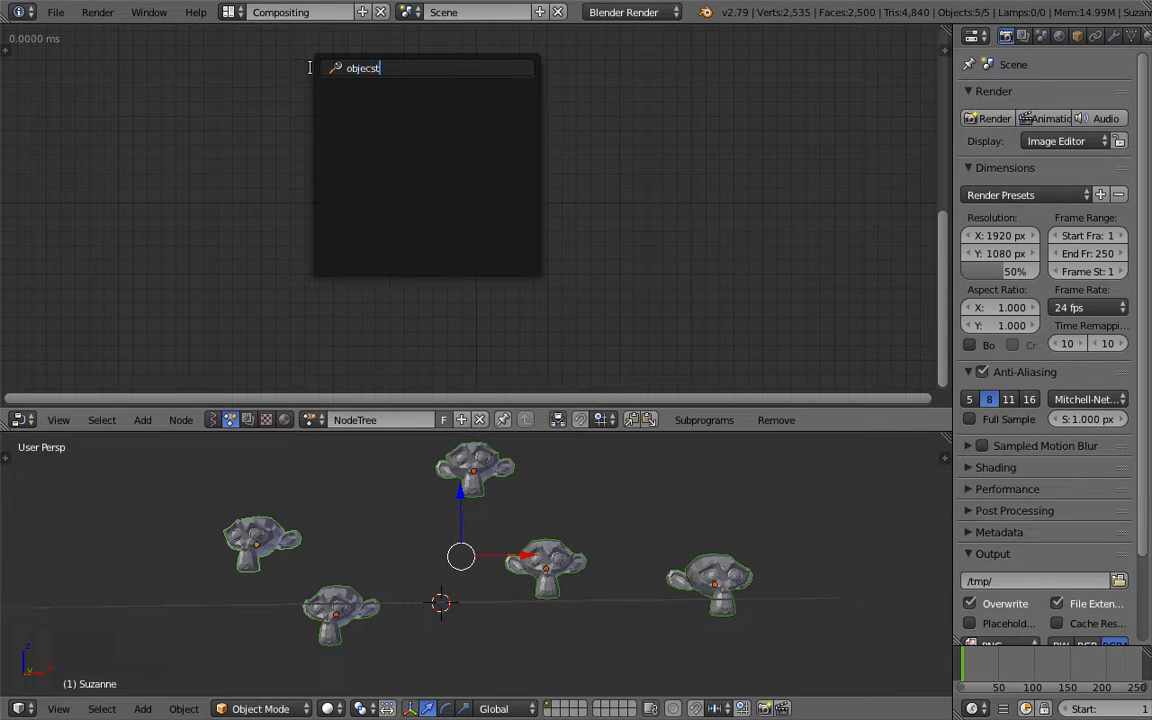
key(BackSpace)
key(BackSpace)
text(ts)
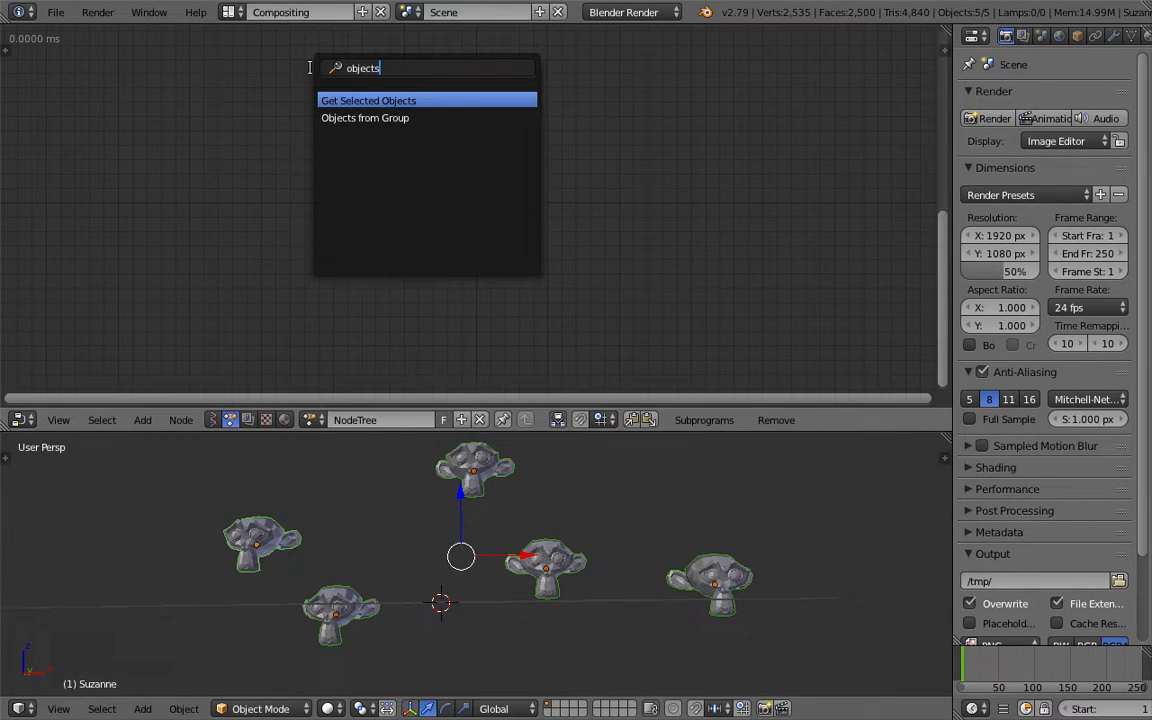
key(Down)
key(Return)
click(242, 134)
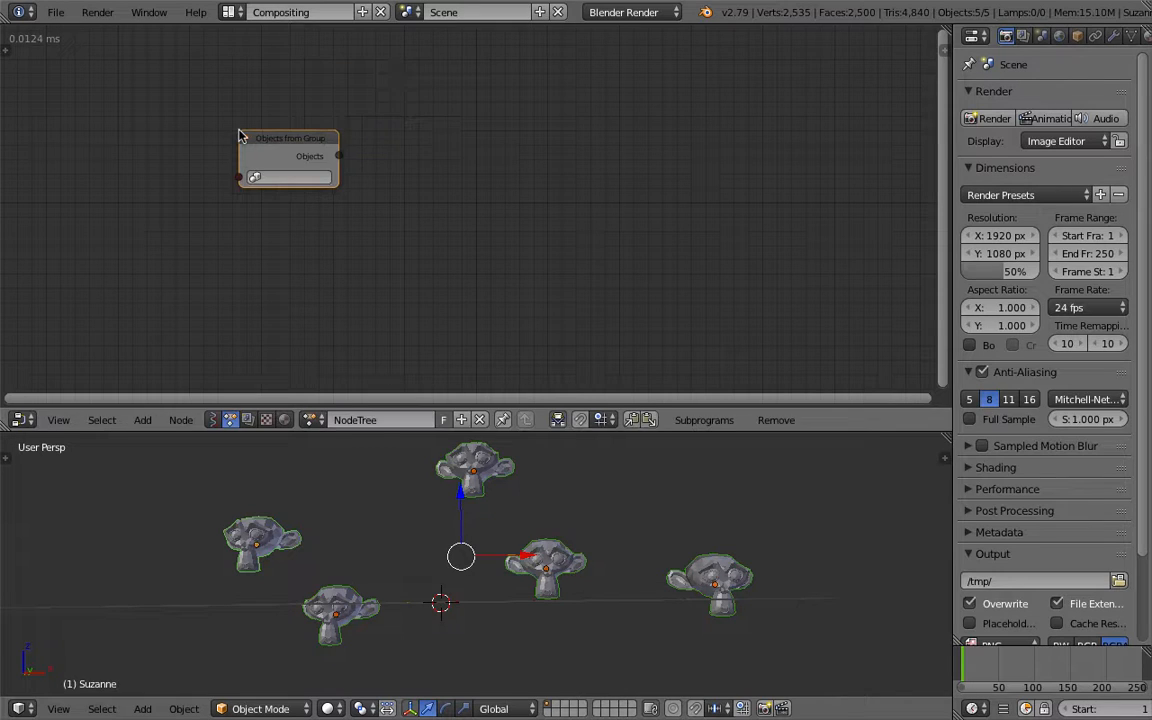
Show the Animation Nodes execution settings and assign Group to the Objects from Group node.
scroll(284, 170, up, 3)
click(5, 53)
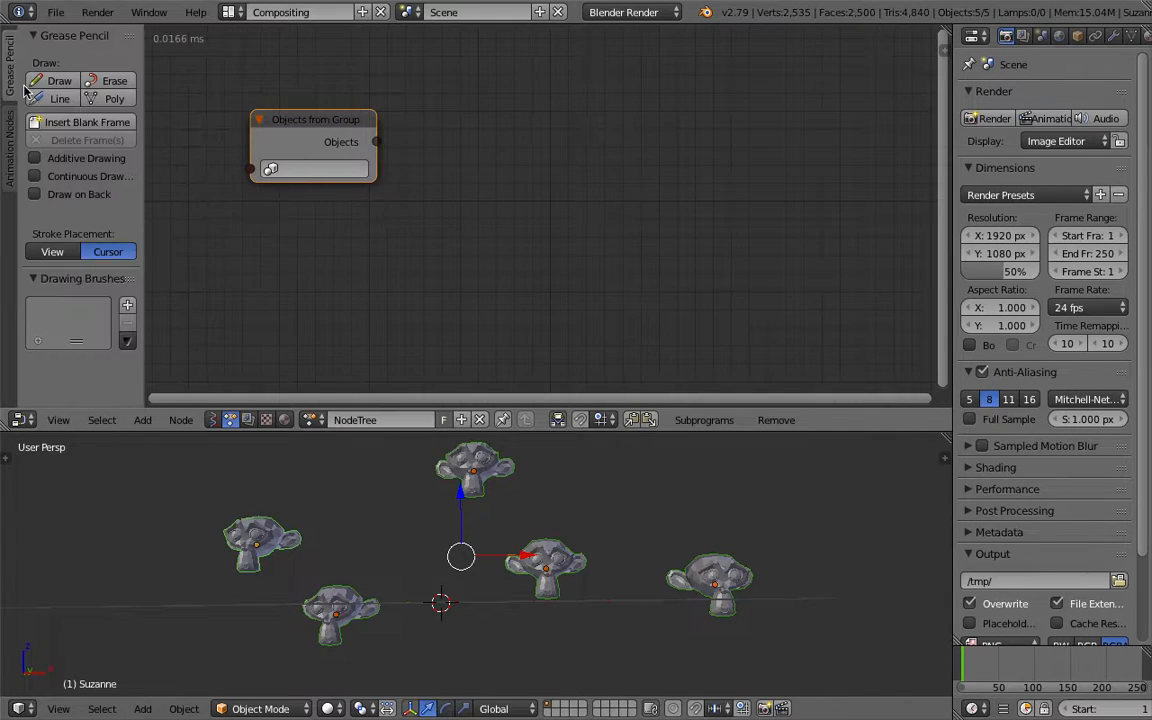
click(12, 124)
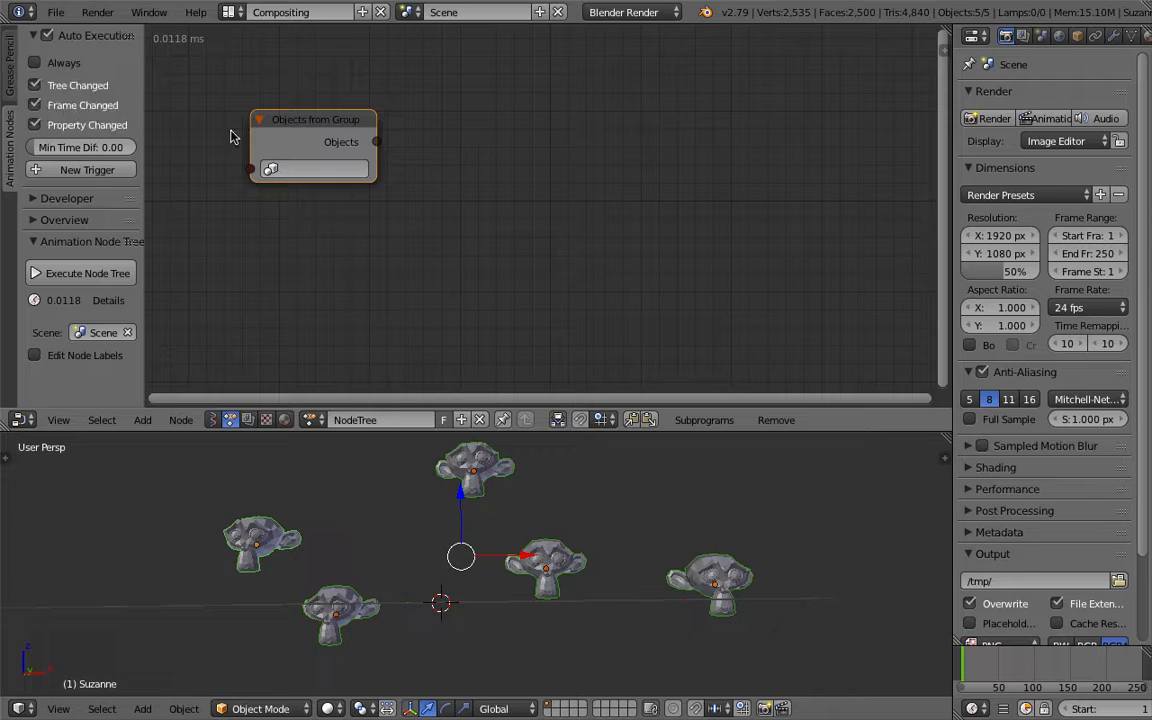
click(318, 169)
click(285, 196)
Save the file to the Desktop as driving_visibility_with_nodes_001.blend.
key(ctrl+s)
click(297, 80)
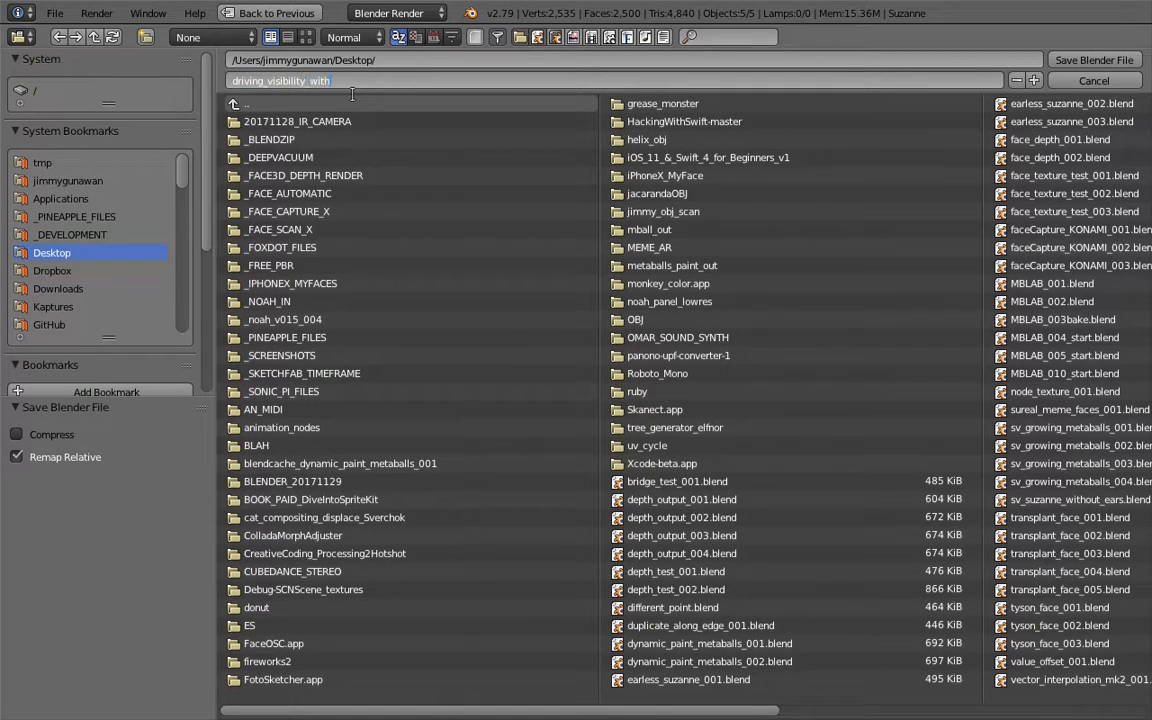
text(driving_visibility_with_nodes_001)
key(Return)
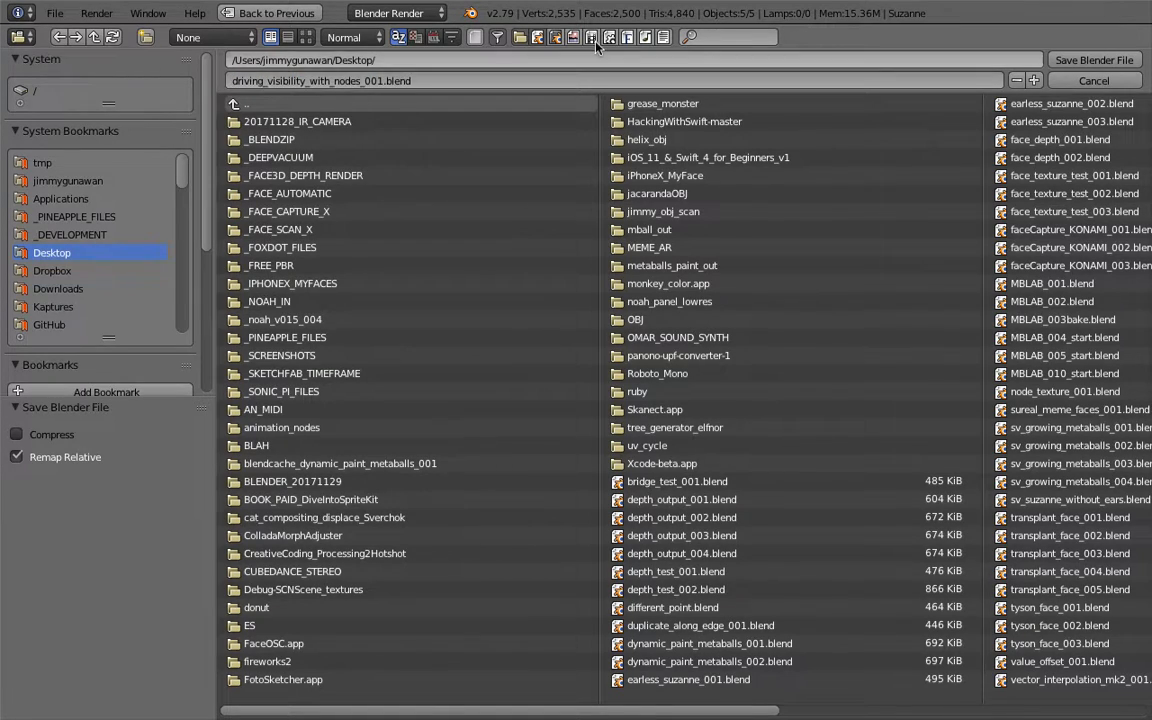
click(1097, 61)
Widen the node editor and 3D view slightly, and shift the Objects from Group node to the left.
middle_drag(549, 203, 572, 194)
scroll(575, 191, down, 1)
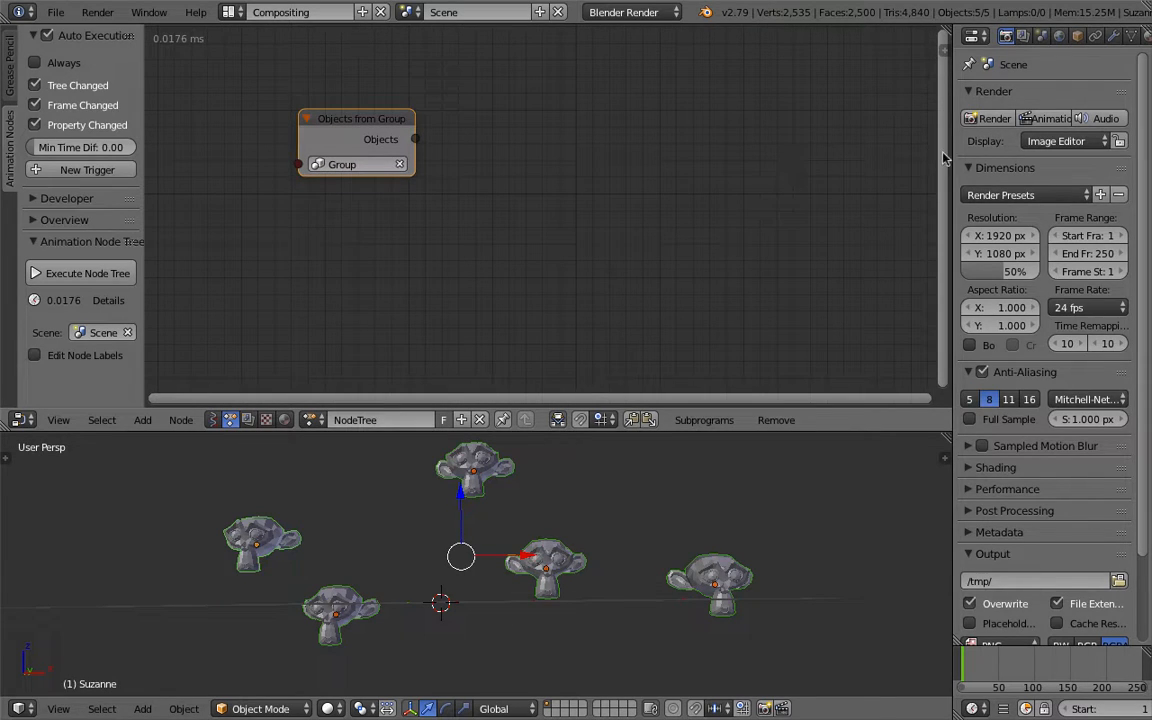
drag(955, 160, 965, 160)
middle_drag(391, 517, 435, 553)
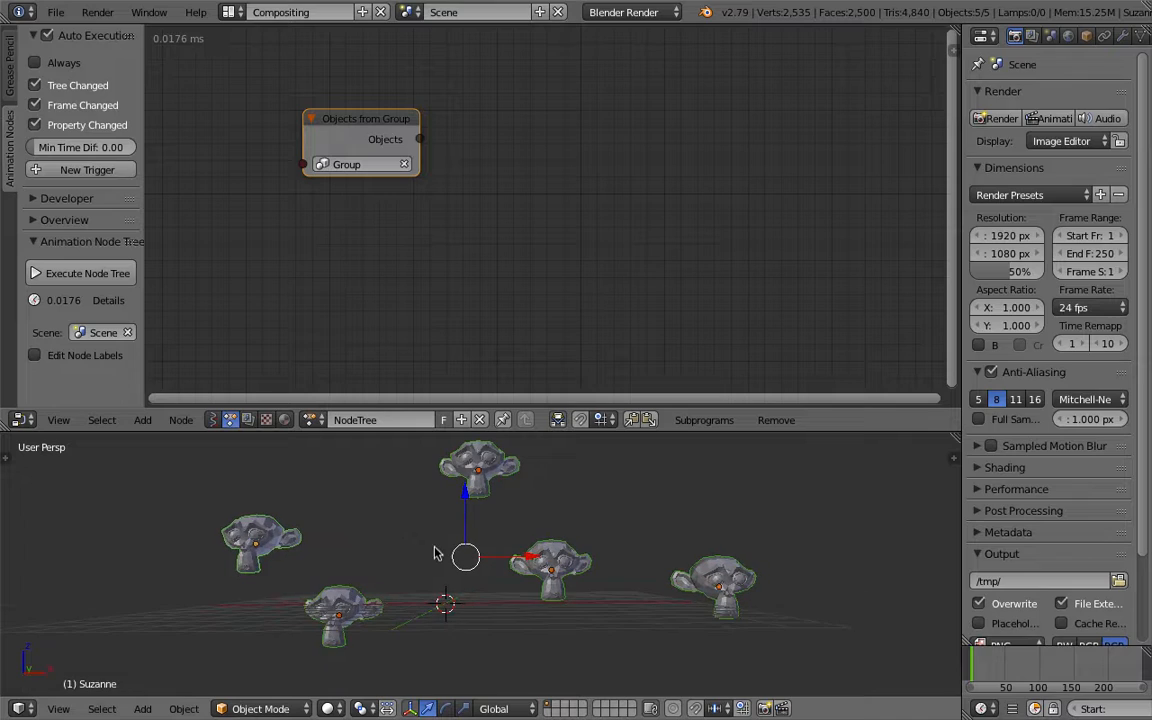
mouse_move(505, 575)
shift+middle_down()
mouse_move(507, 555)
mouse_move(516, 576)
shift+middle_up()
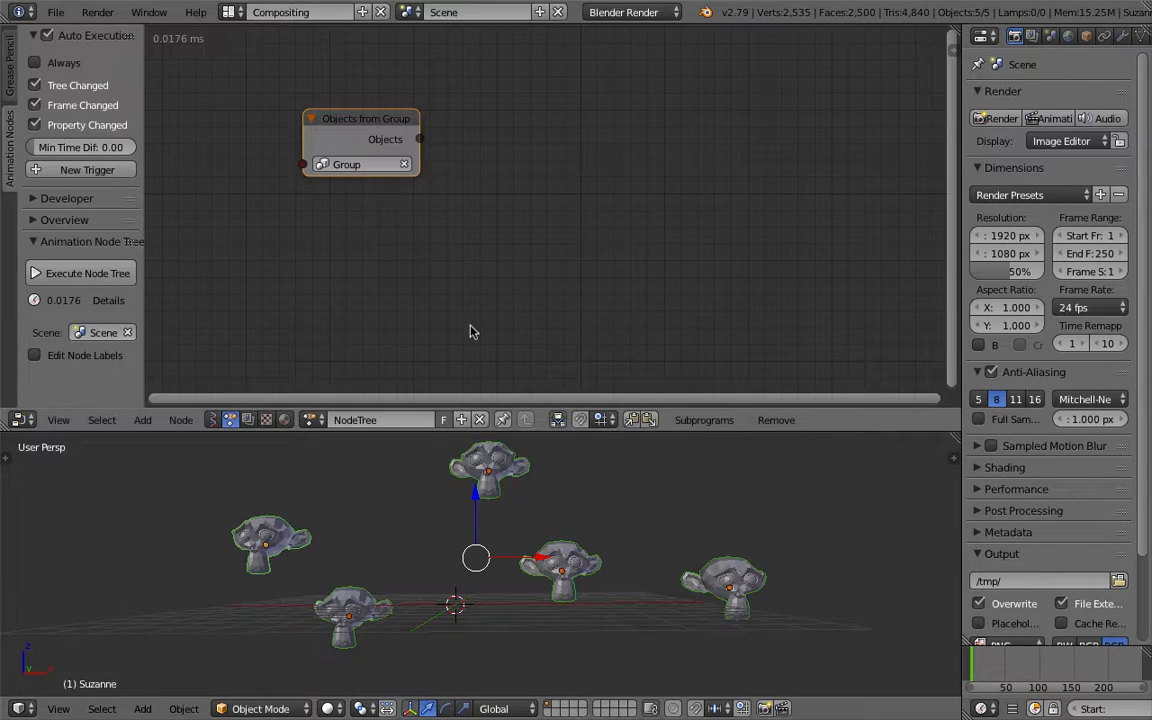
drag(388, 113, 359, 109)
Add a Plain Axes empty to the scene and move it above the rightmost monkey.
middle_drag(565, 535, 575, 522)
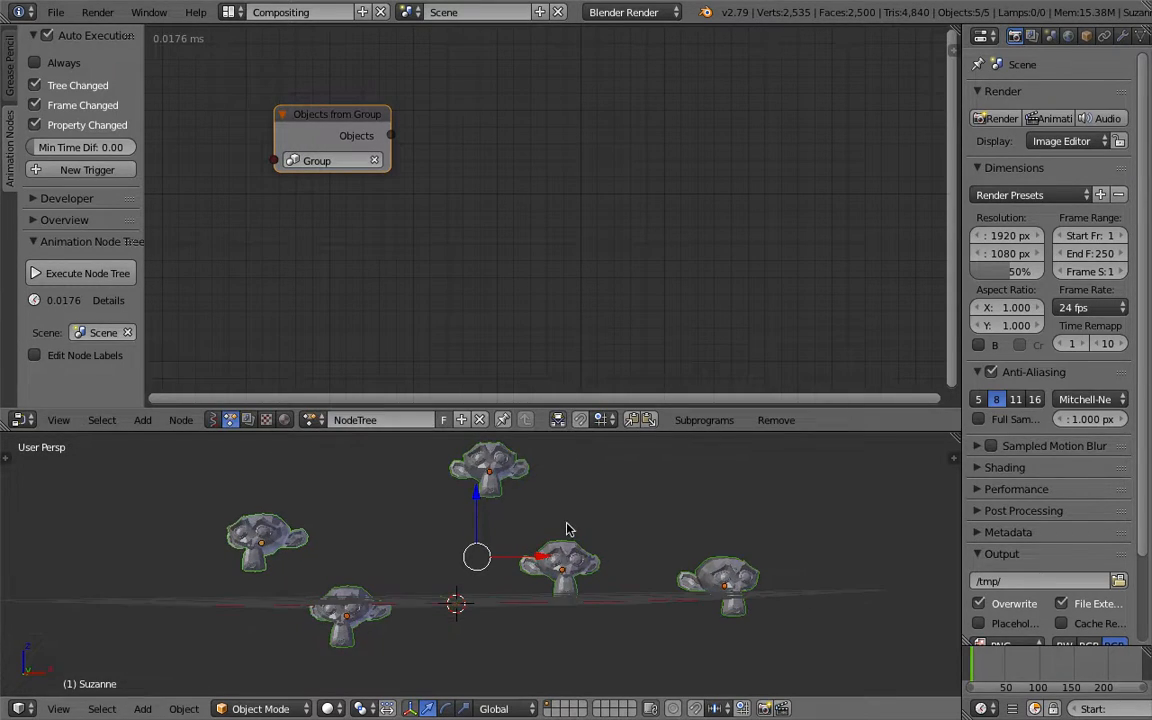
key(shift+a)
mouse_move(540, 576)
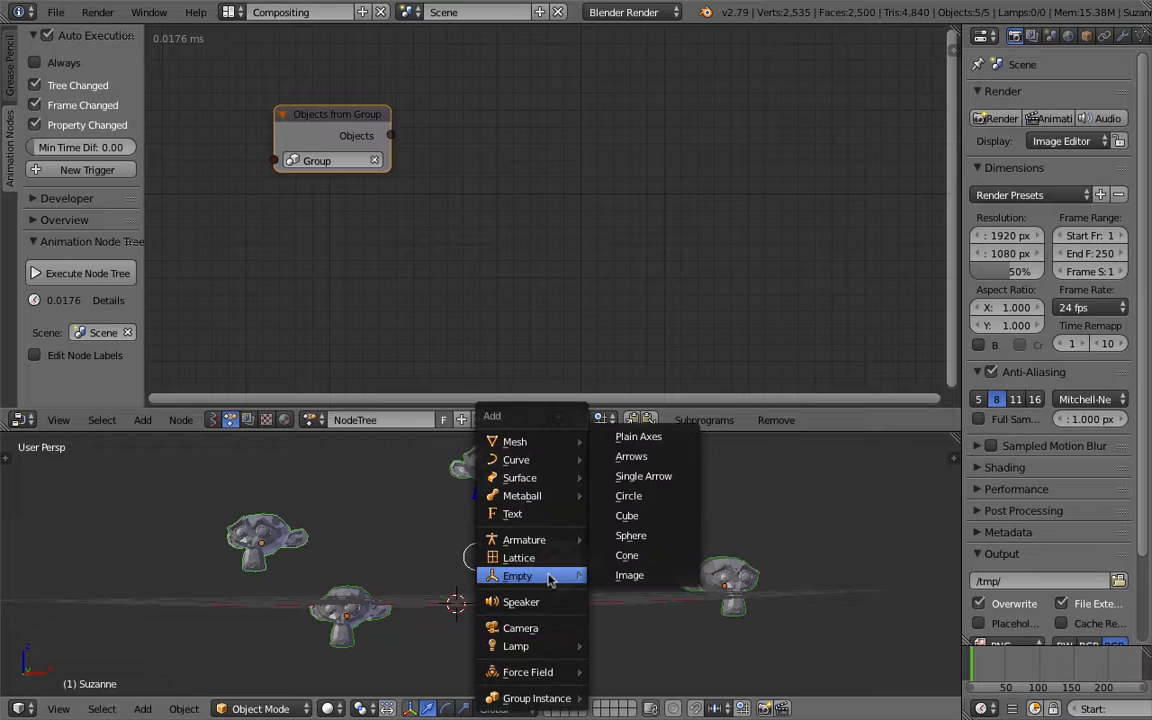
click(645, 442)
scroll(620, 484, down, 1)
key(g)
click(711, 468)
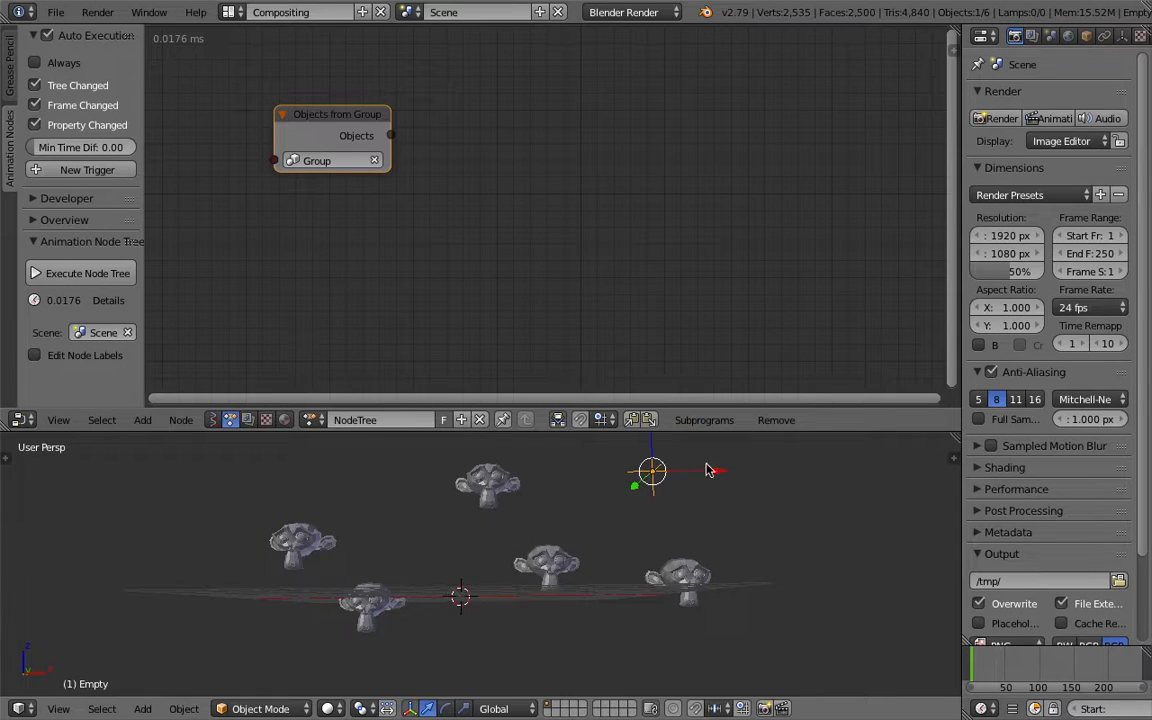
shift+middle_drag(681, 486, 714, 546)
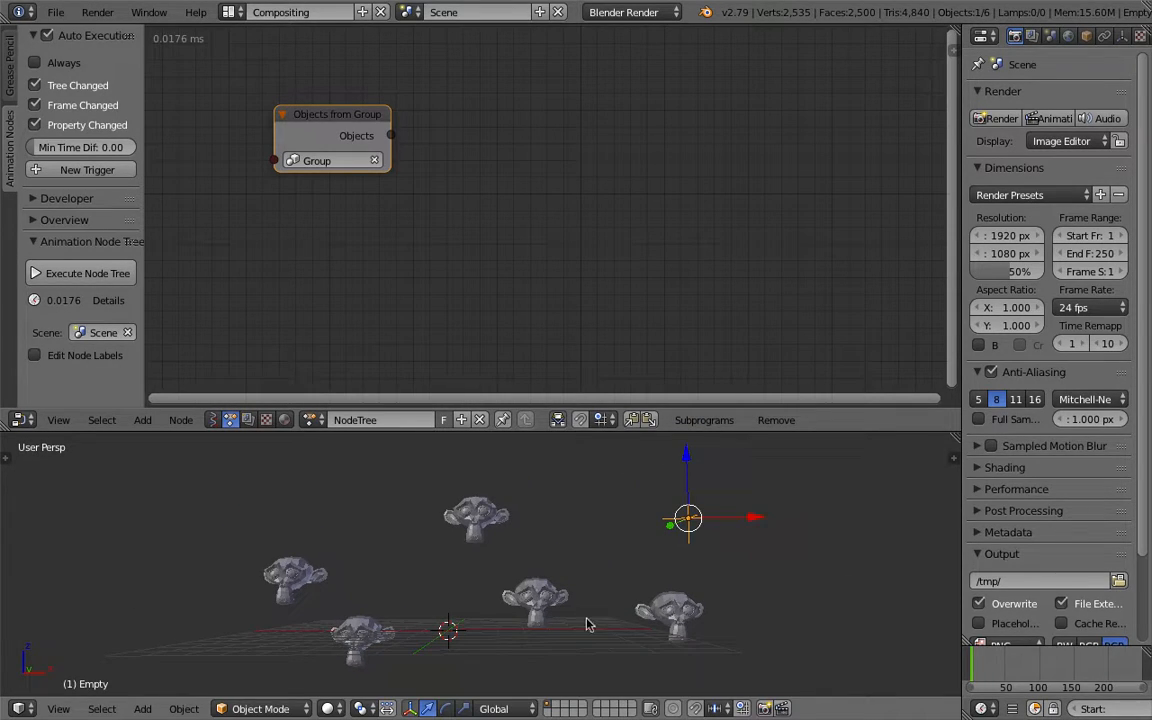
Reposition the empty above and to the right of the rightmost monkey using free and X-axis moves.
key(g)
click(697, 563)
middle_drag(634, 561, 618, 569)
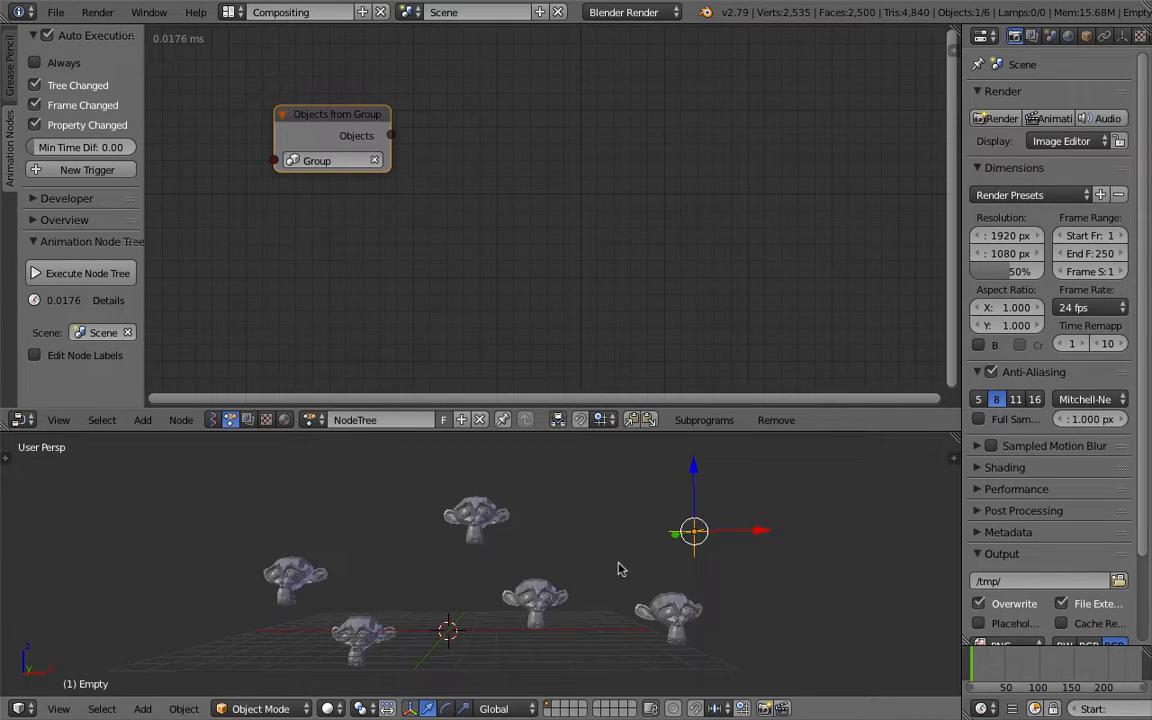
key(g)
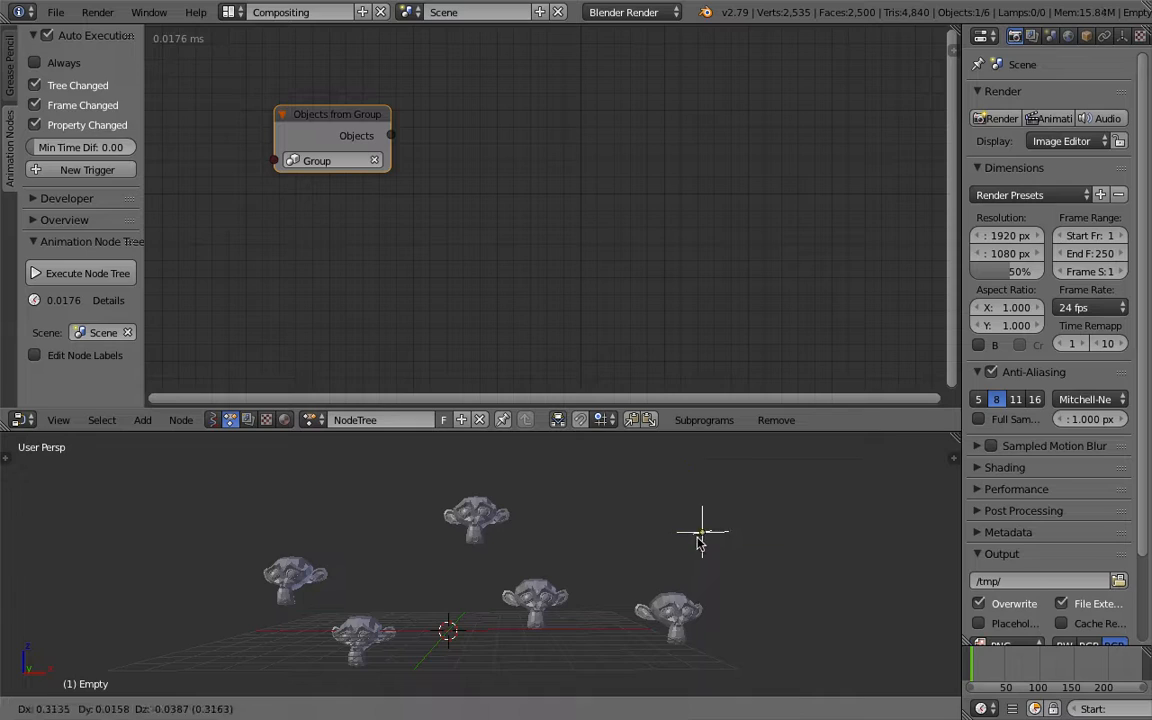
click(718, 528)
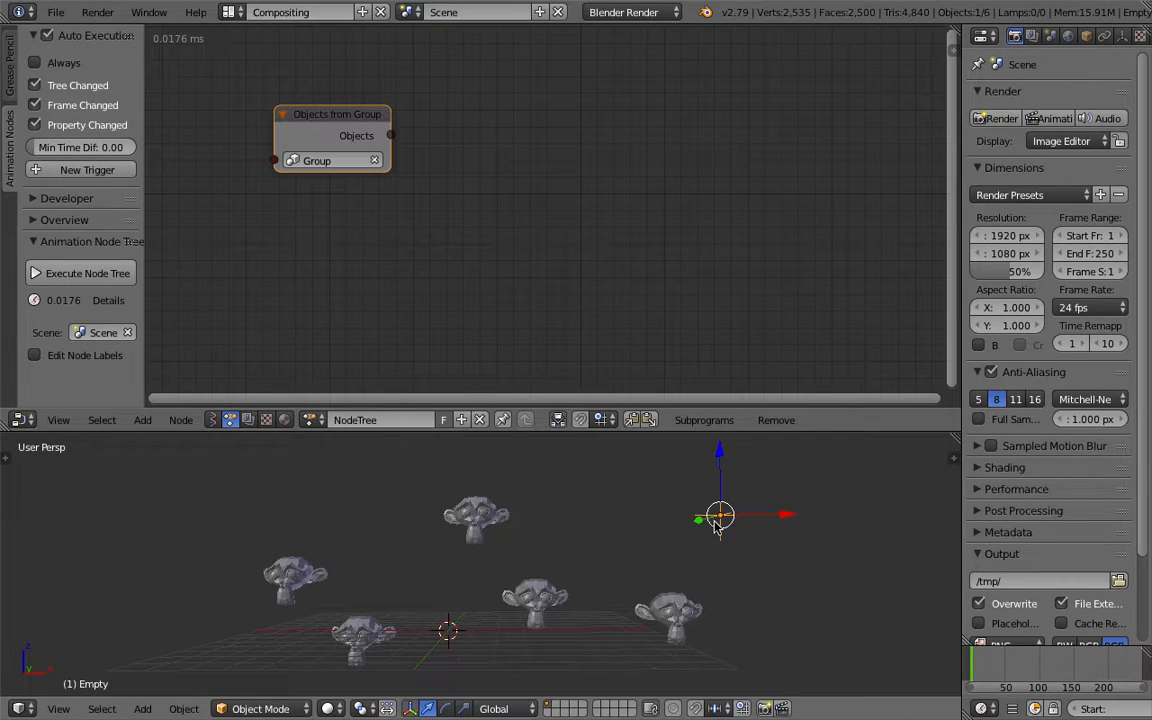
key(g)
key(x)
click(760, 543)
key(g)
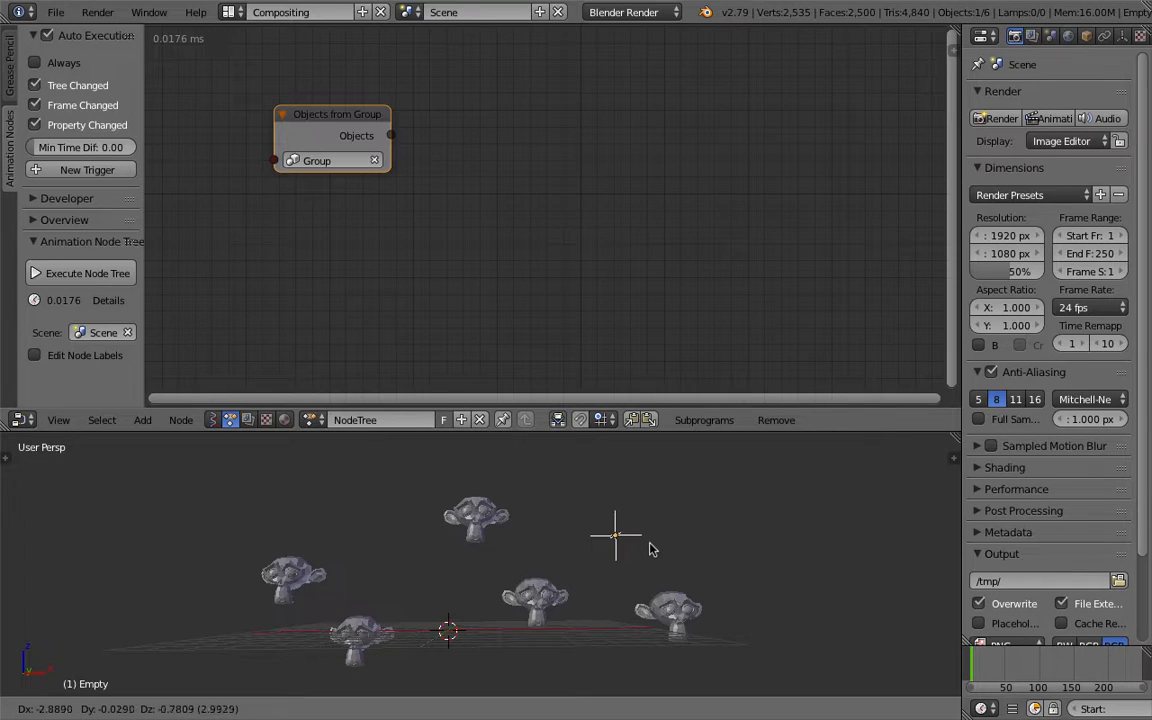
key(x)
click(714, 512)
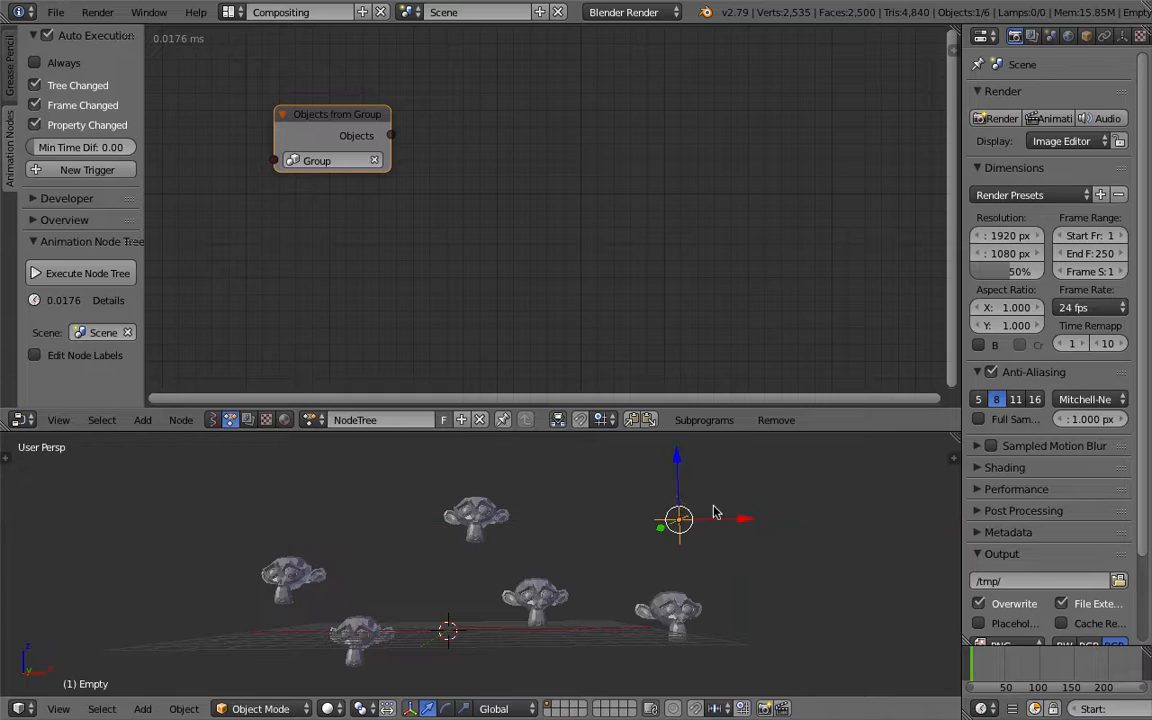
middle_drag(714, 512, 712, 528)
key(g)
click(752, 527)
Add an Object Transforms Input node below the Objects from Group node and assign Empty as its object.
key(shift+a)
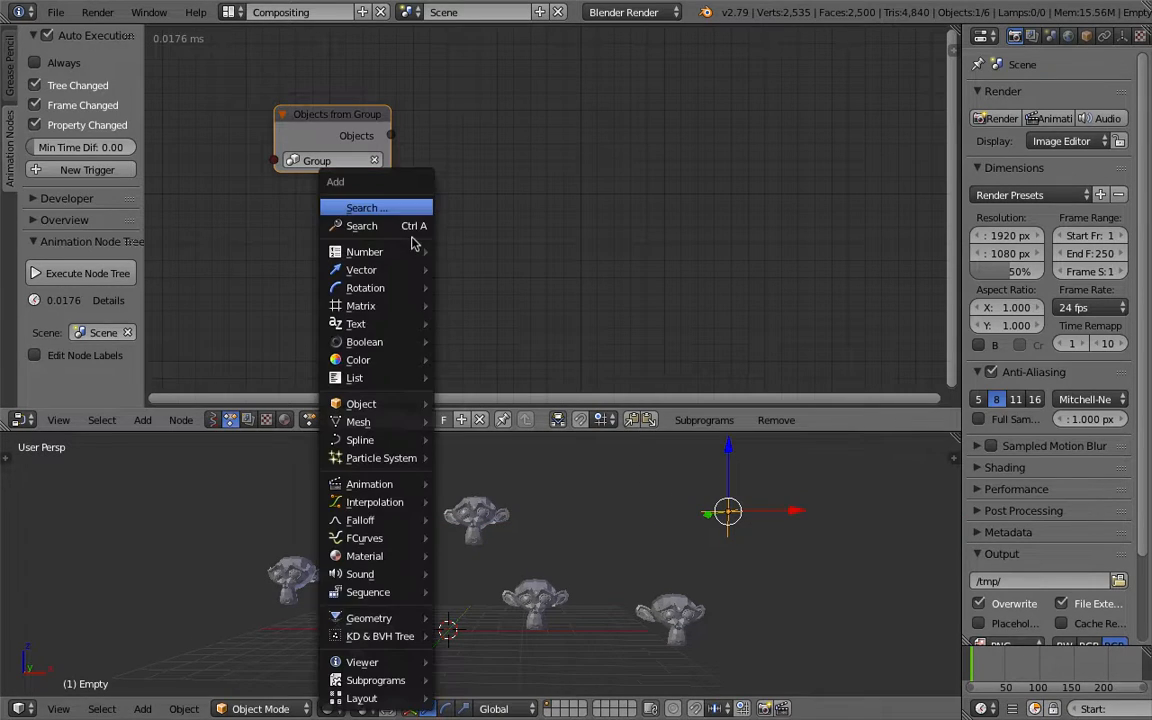
click(409, 227)
text(object)
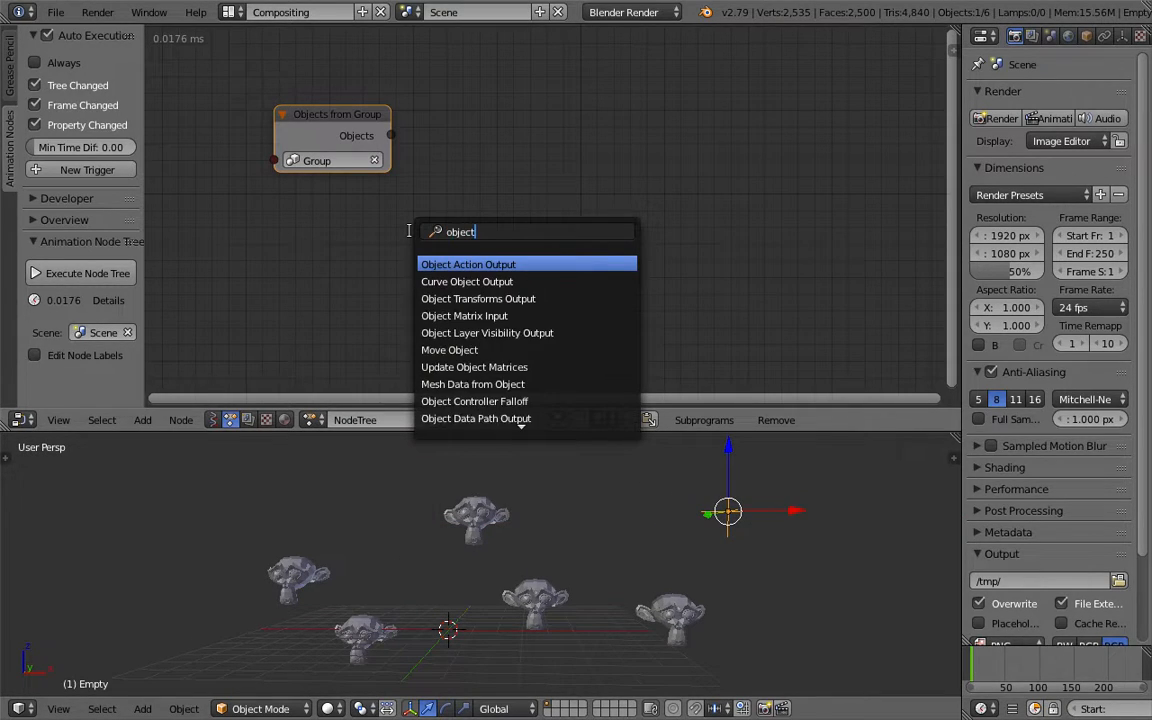
text( t)
key(Down)
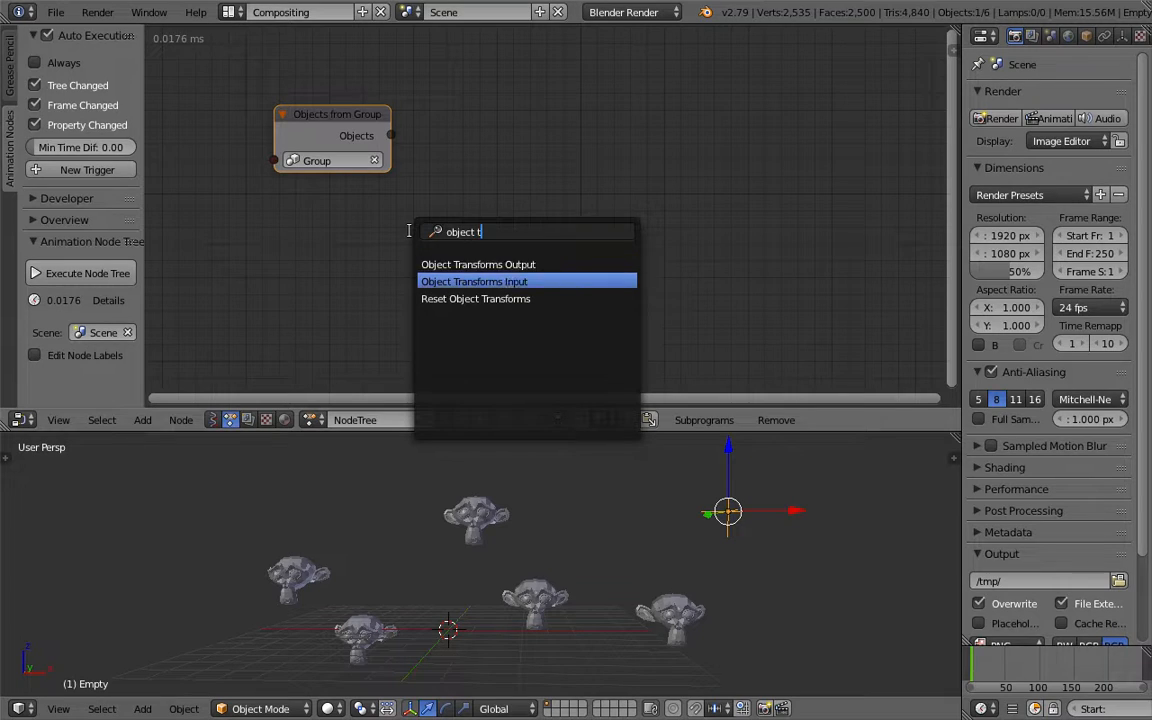
key(Return)
click(368, 262)
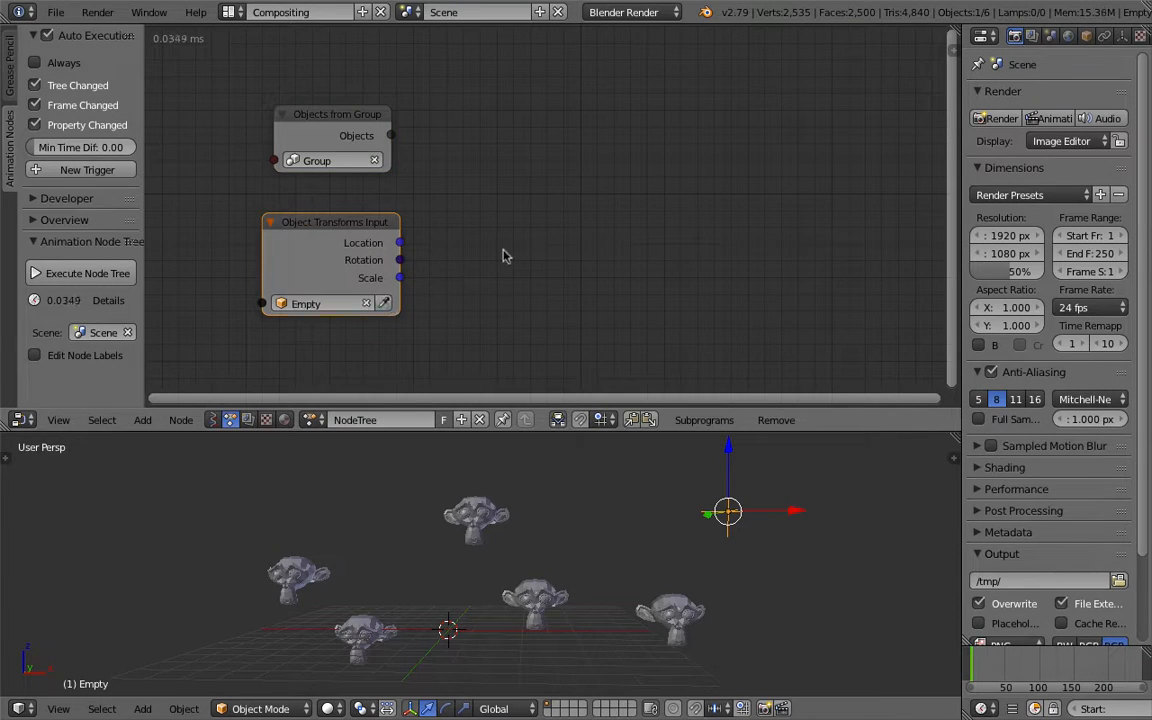
Add a Viewer node beside the Object Transforms Input node and connect the empty's Location output to it.
middle_drag(650, 537, 674, 551)
key(ctrl+a)
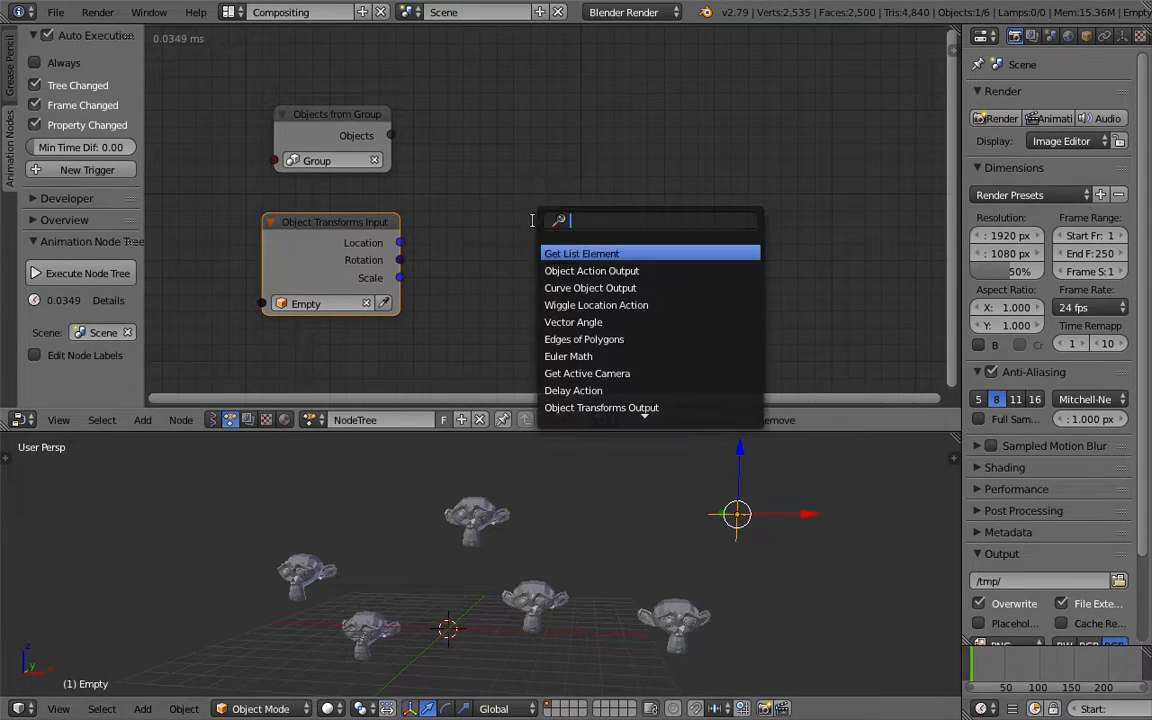
text(viewer)
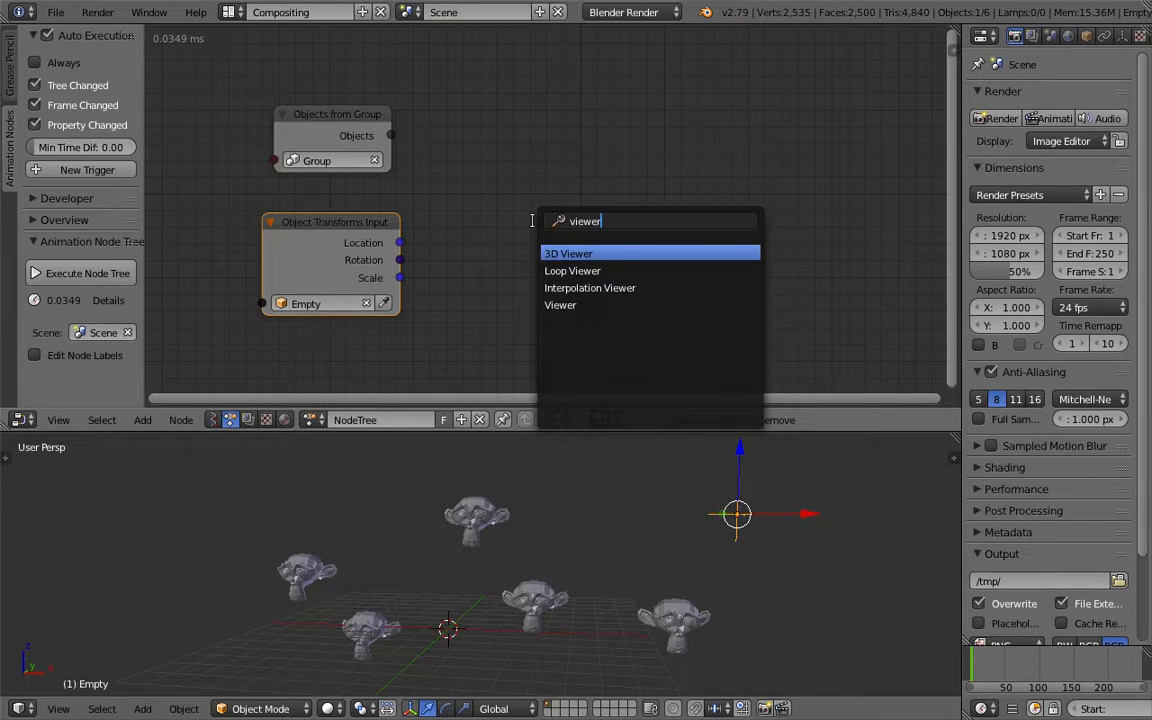
key(Down)
key(Down)
key(Down)
key(Return)
drag(401, 243, 592, 242)
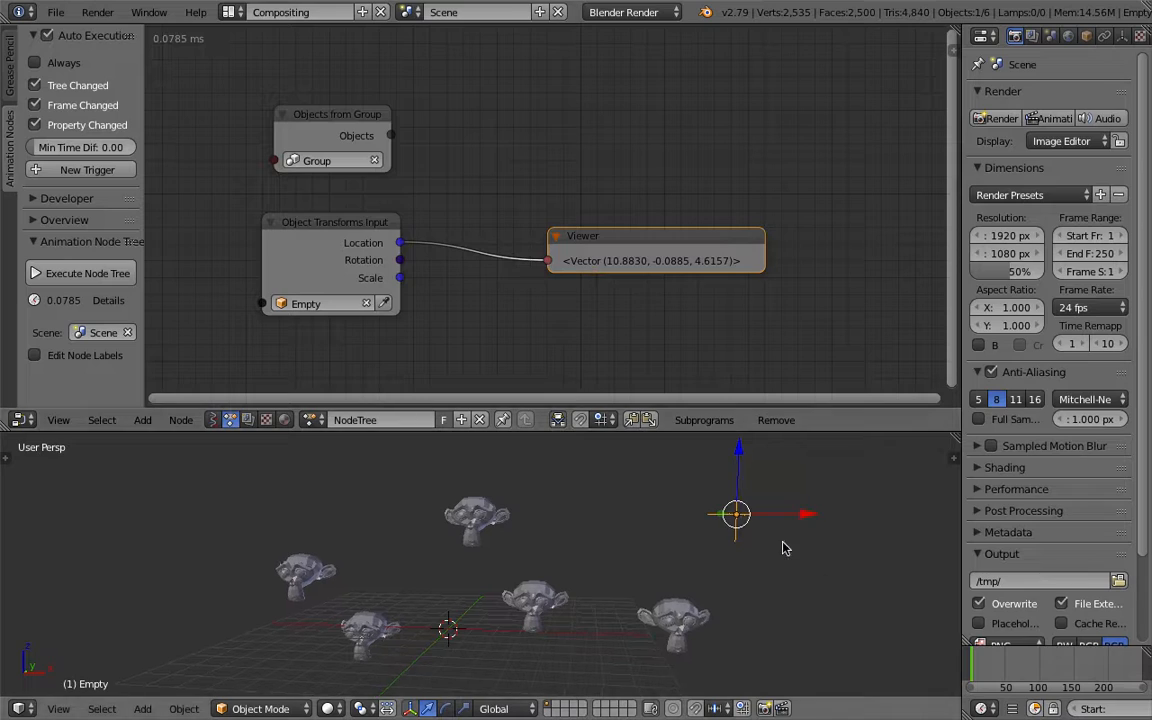
Move the empty around to test whether the Viewer follows its location.
key(g)
click(760, 506)
key(g)
click(706, 526)
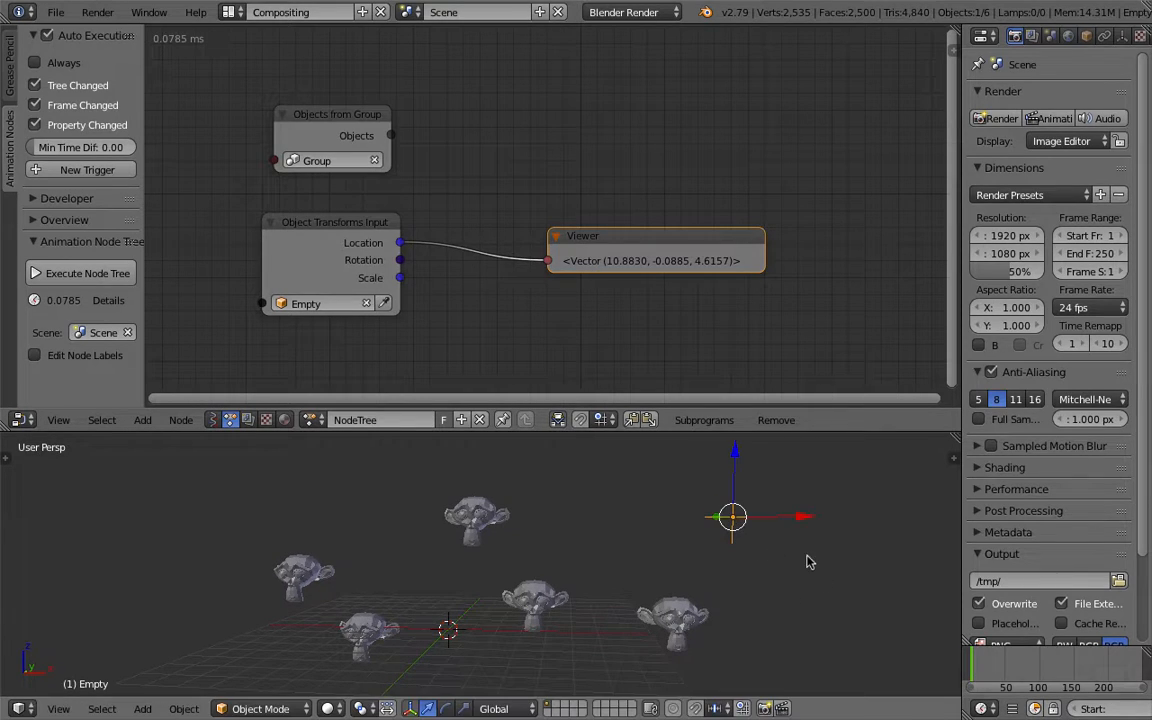
key(g)
click(723, 533)
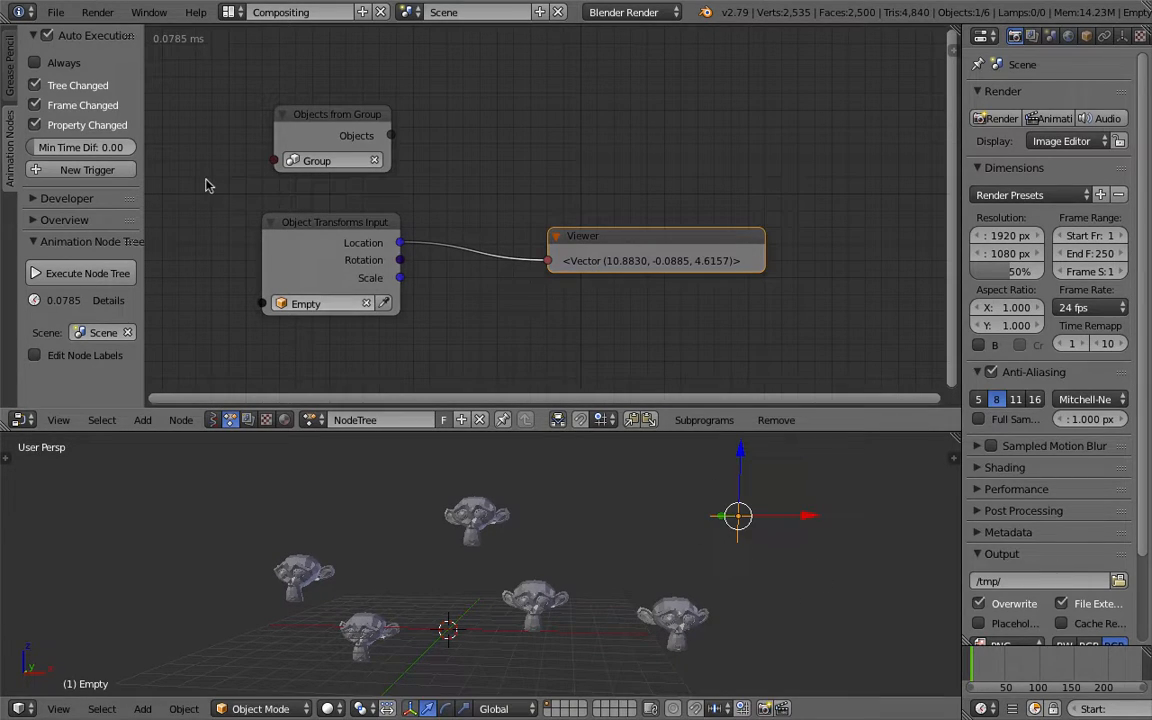
Enable Always auto execution and move the empty toward the monkeys and back out to their right.
click(64, 63)
key(g)
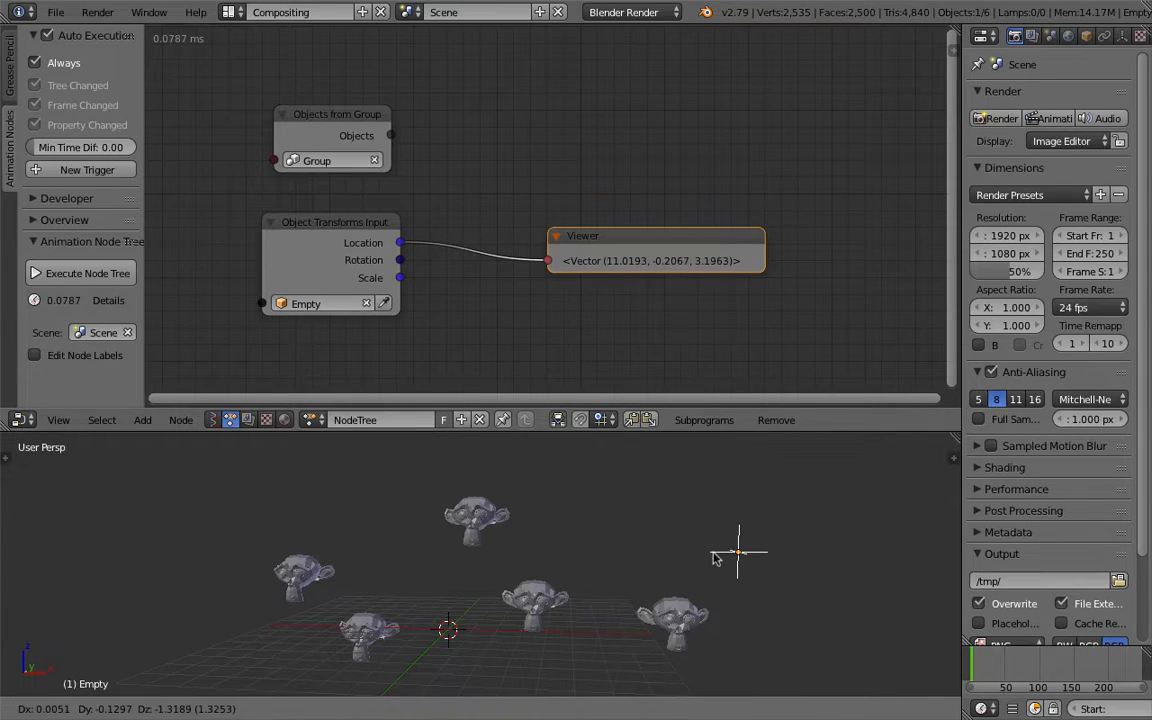
click(700, 530)
key(g)
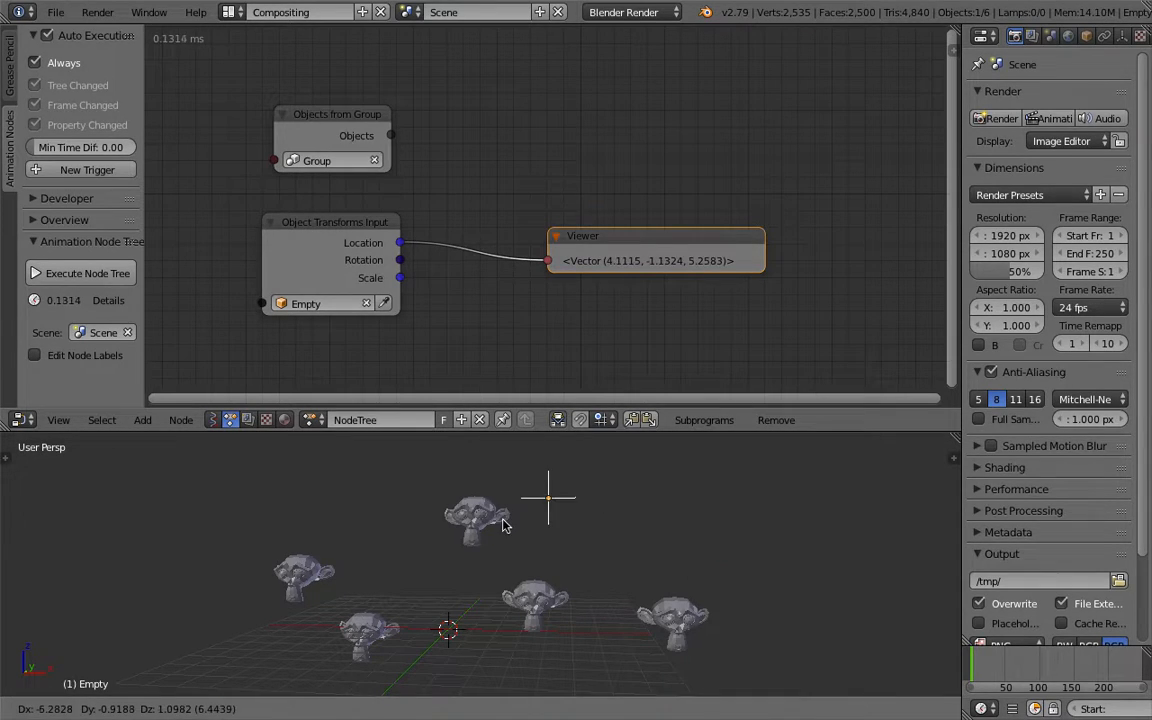
click(755, 532)
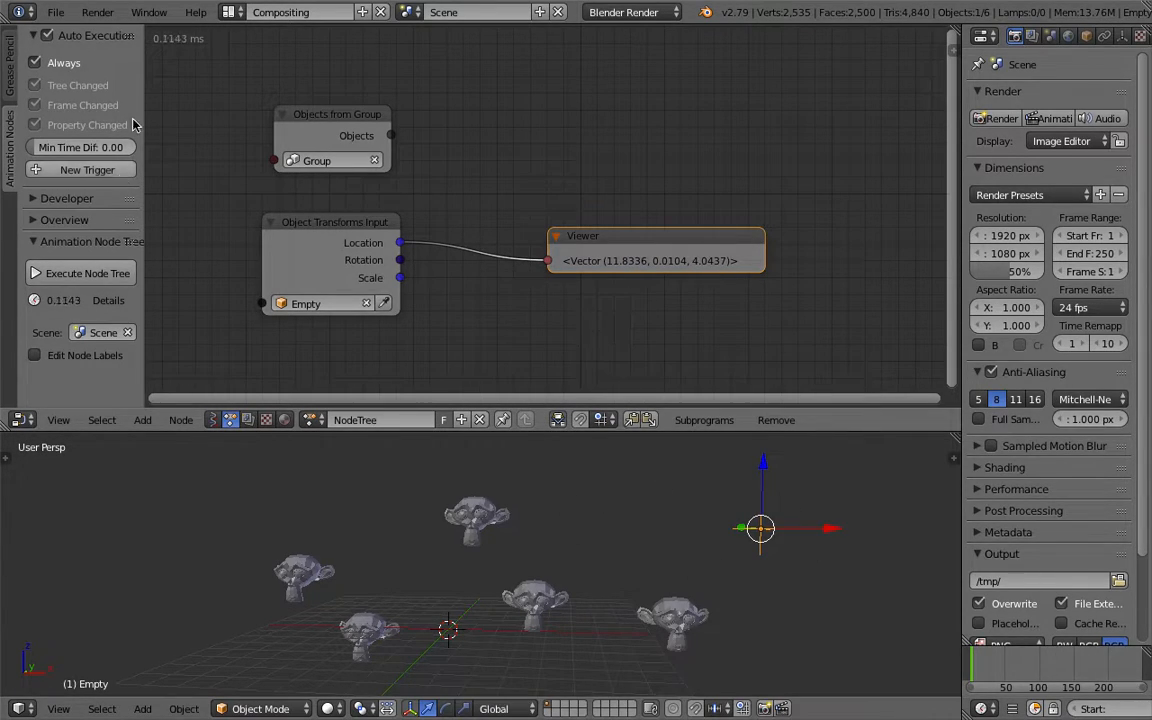
Turn off Always auto execution and spread out the Viewer and Objects from Group nodes.
click(64, 63)
middle_drag(697, 618, 688, 618)
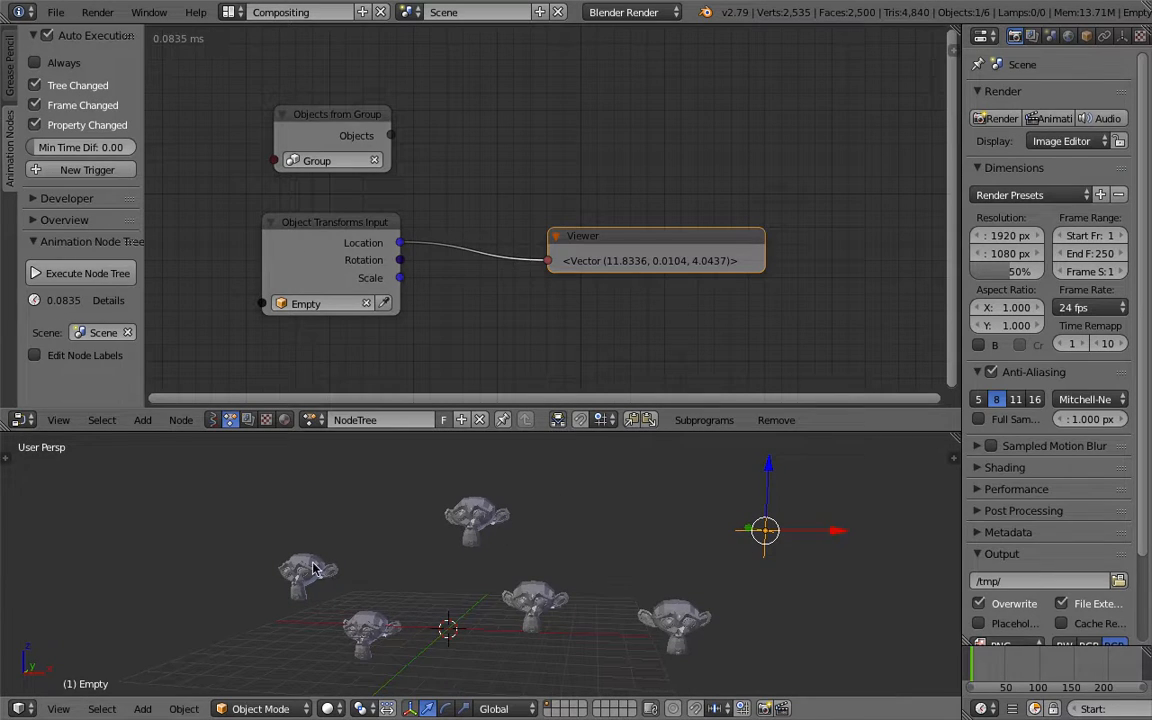
drag(628, 237, 658, 277)
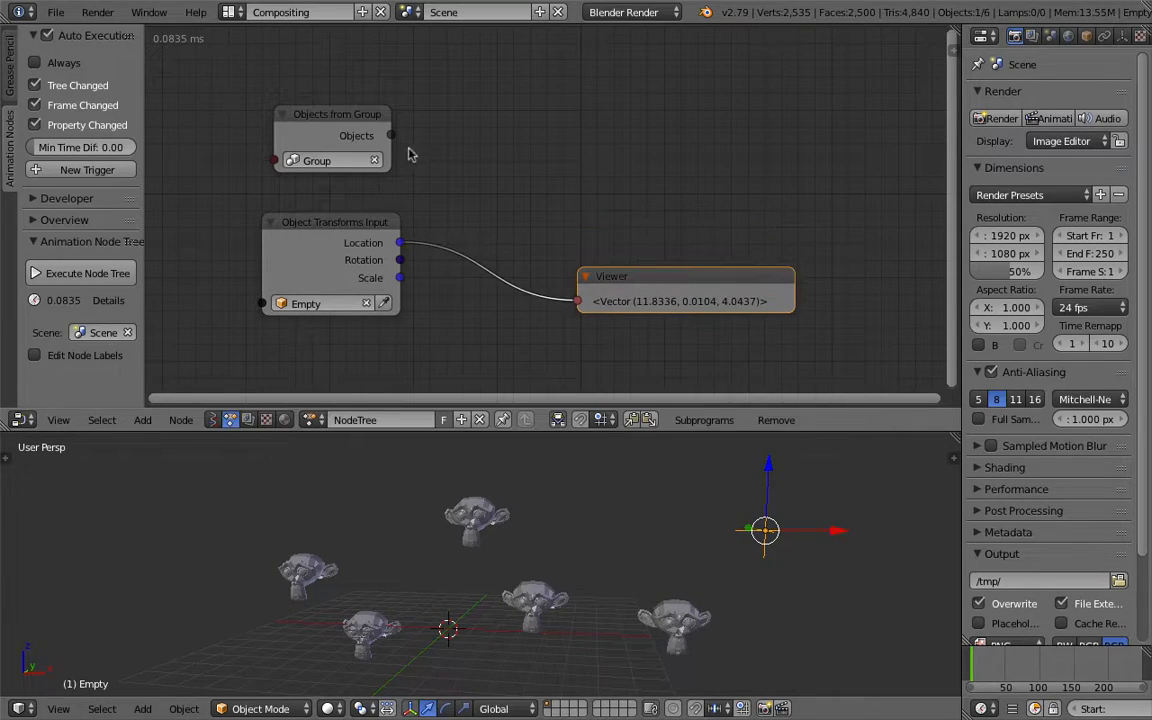
drag(326, 114, 306, 119)
drag(370, 139, 486, 257)
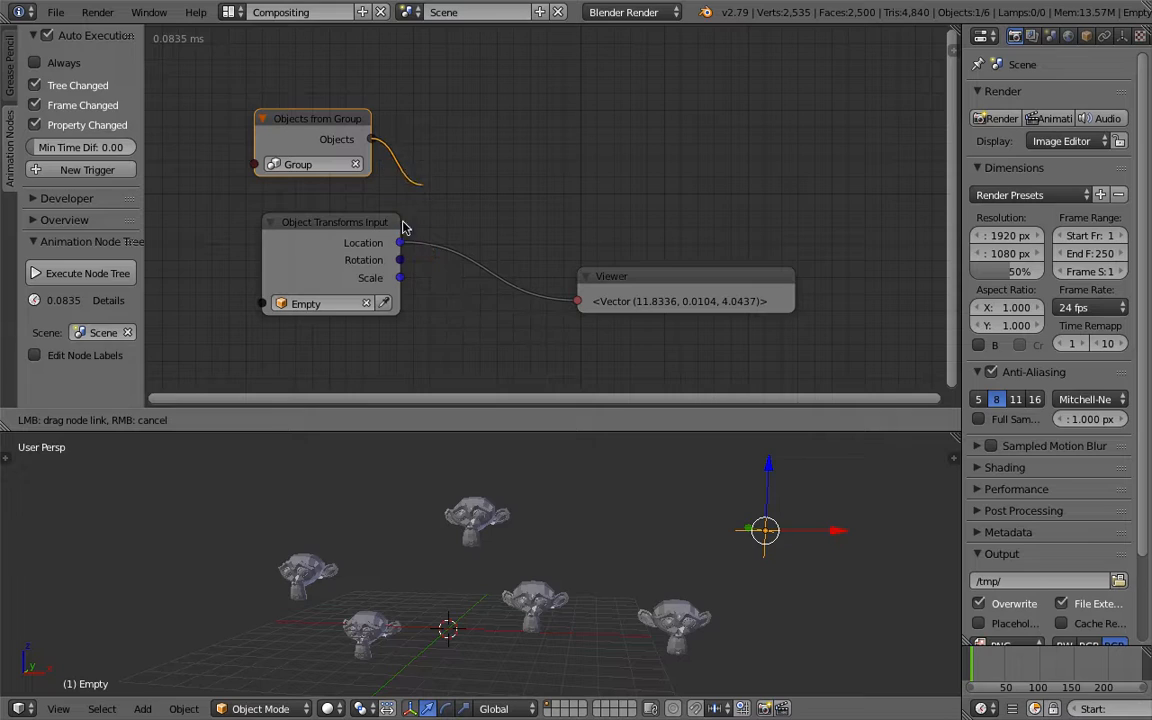
drag(403, 228, 476, 140)
Add a Vector Distance node above the Viewer and connect the empty's Location to its B input.
key(shift+a)
click(480, 149)
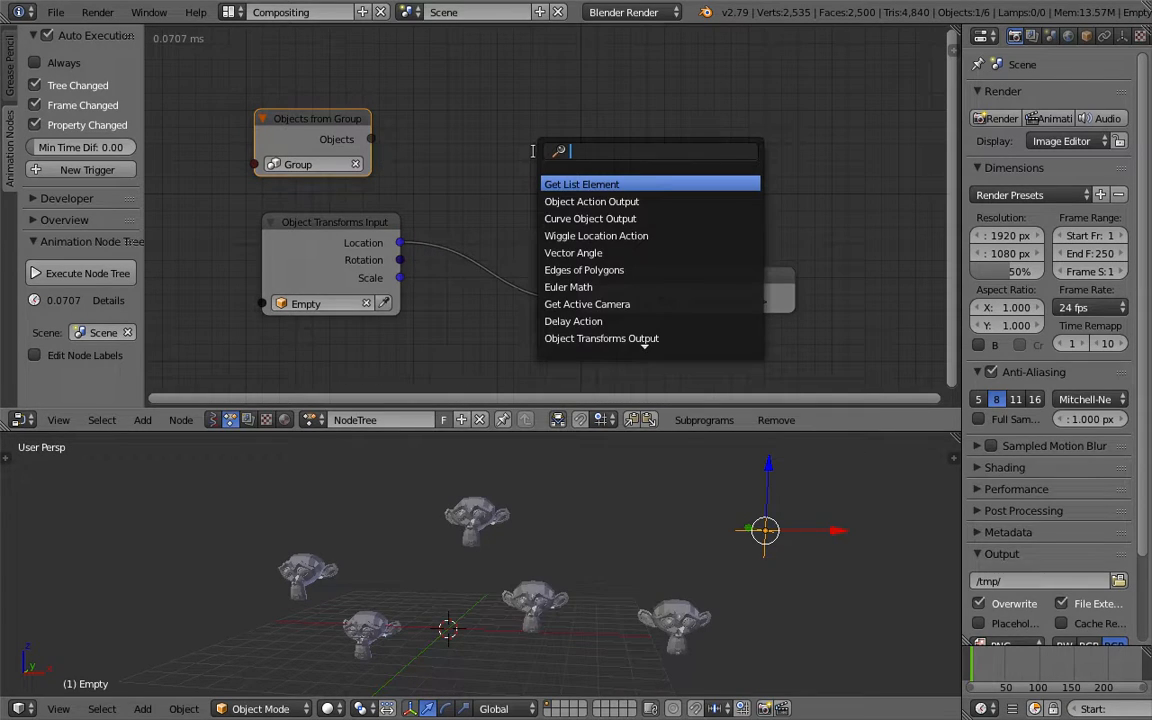
text(dist)
key(Down)
key(Down)
key(Down)
key(Return)
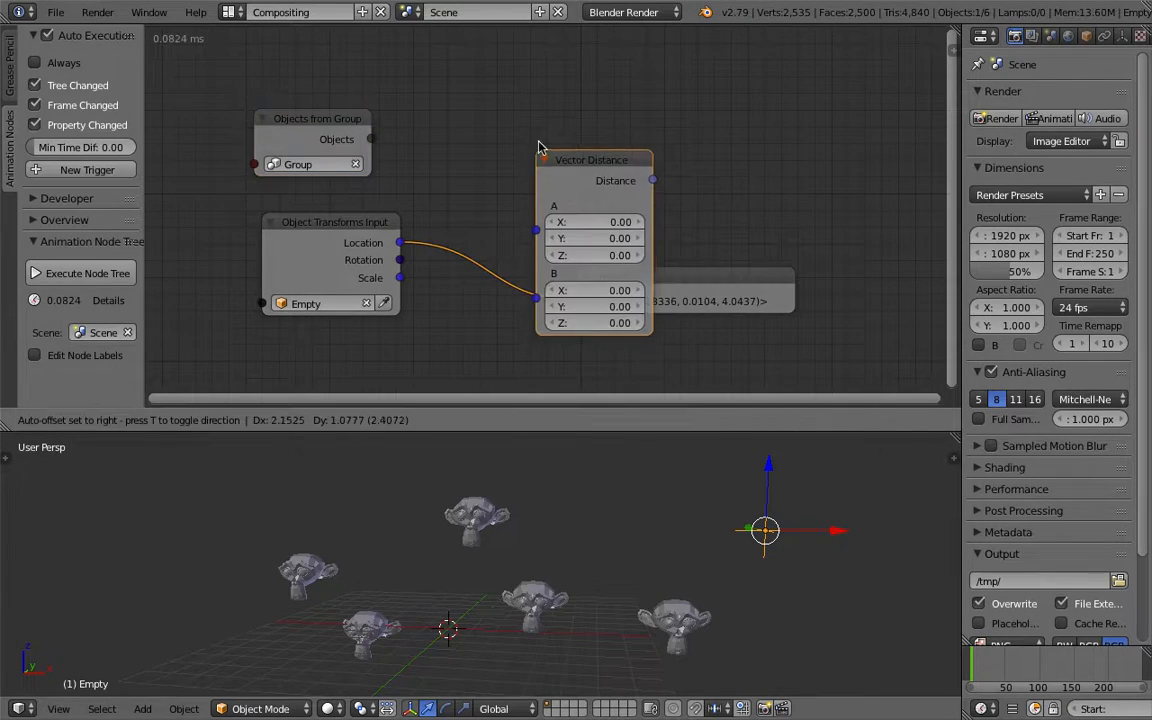
click(546, 75)
drag(400, 242, 415, 237)
drag(537, 231, 541, 228)
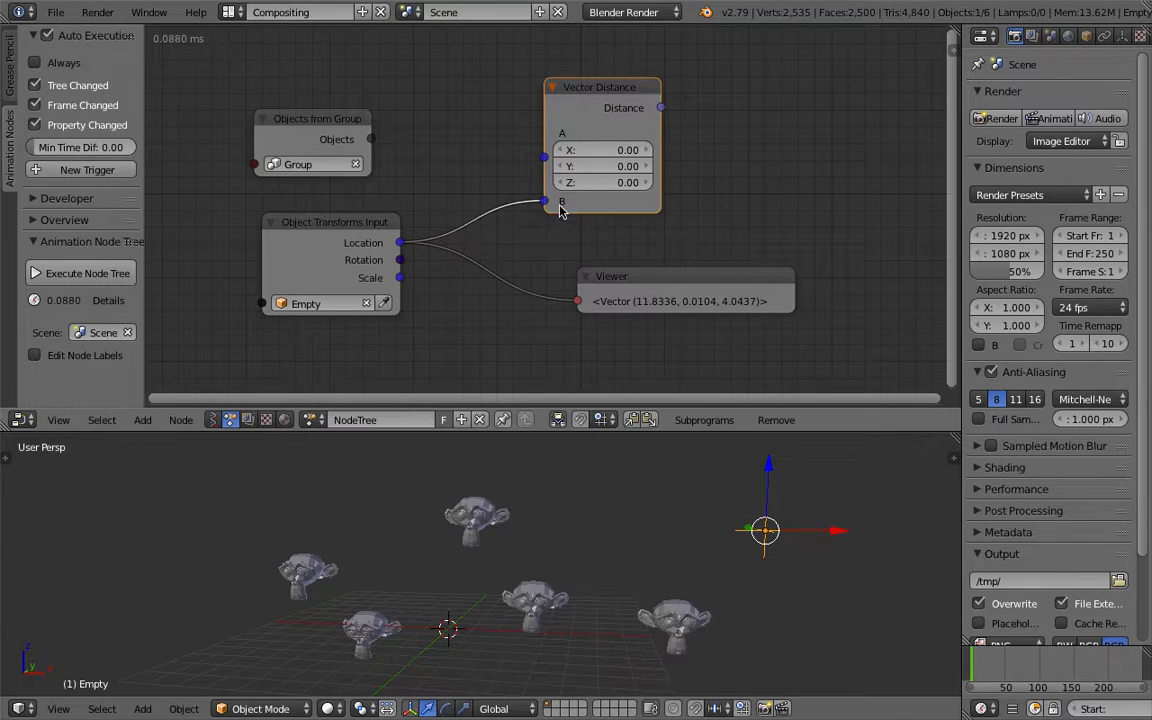
Move the Objects from Group and Vector Distance nodes apart to make room for a node between them.
drag(371, 139, 482, 158)
scroll(262, 106, up, 2)
drag(375, 135, 334, 119)
middle_drag(467, 121, 476, 134)
scroll(476, 134, up, 2)
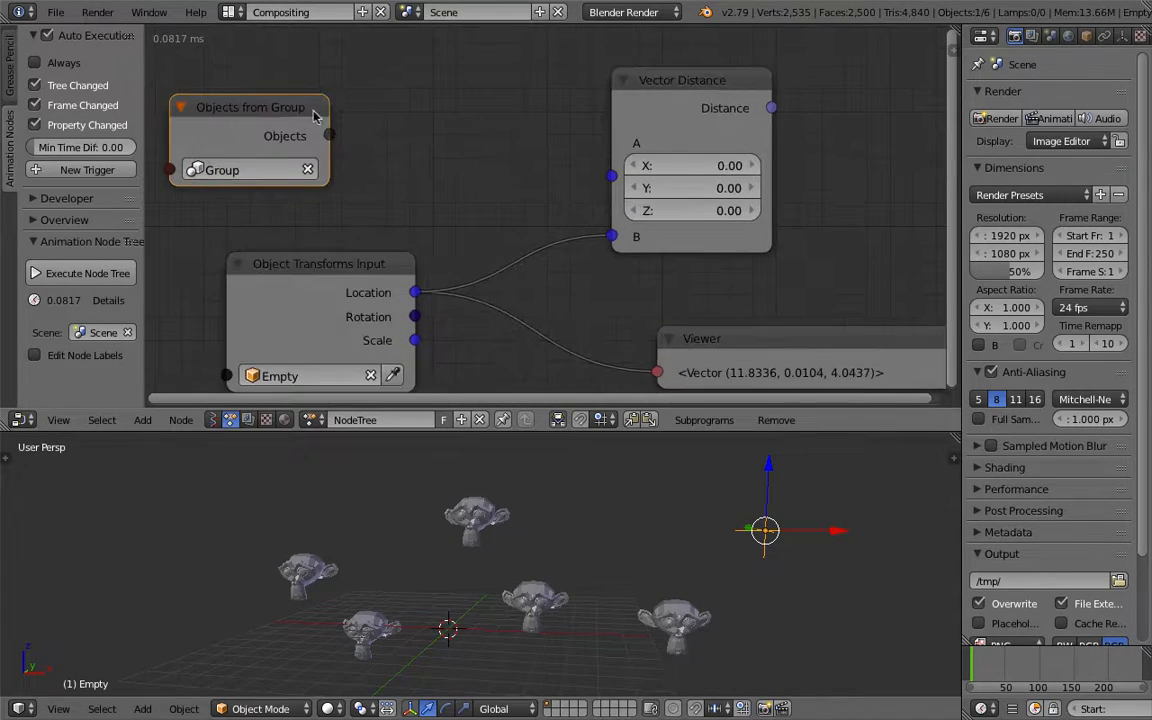
drag(738, 141, 821, 150)
key(ctrl+a)
text(traqn)
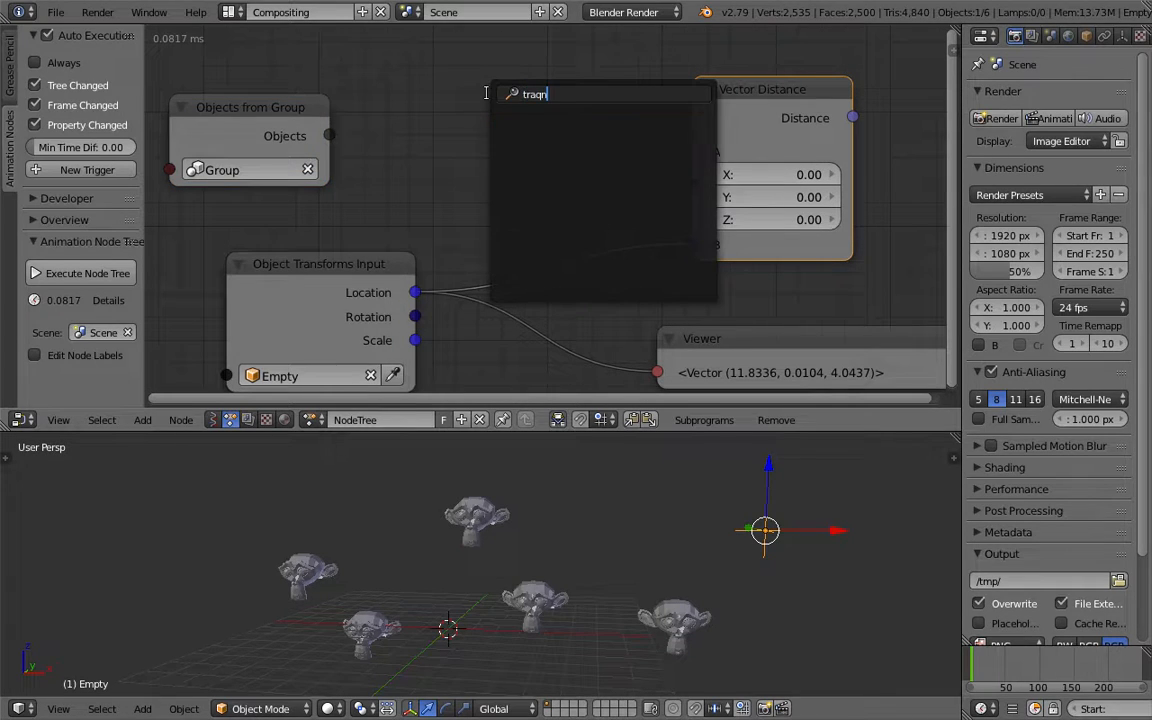
text(object t)
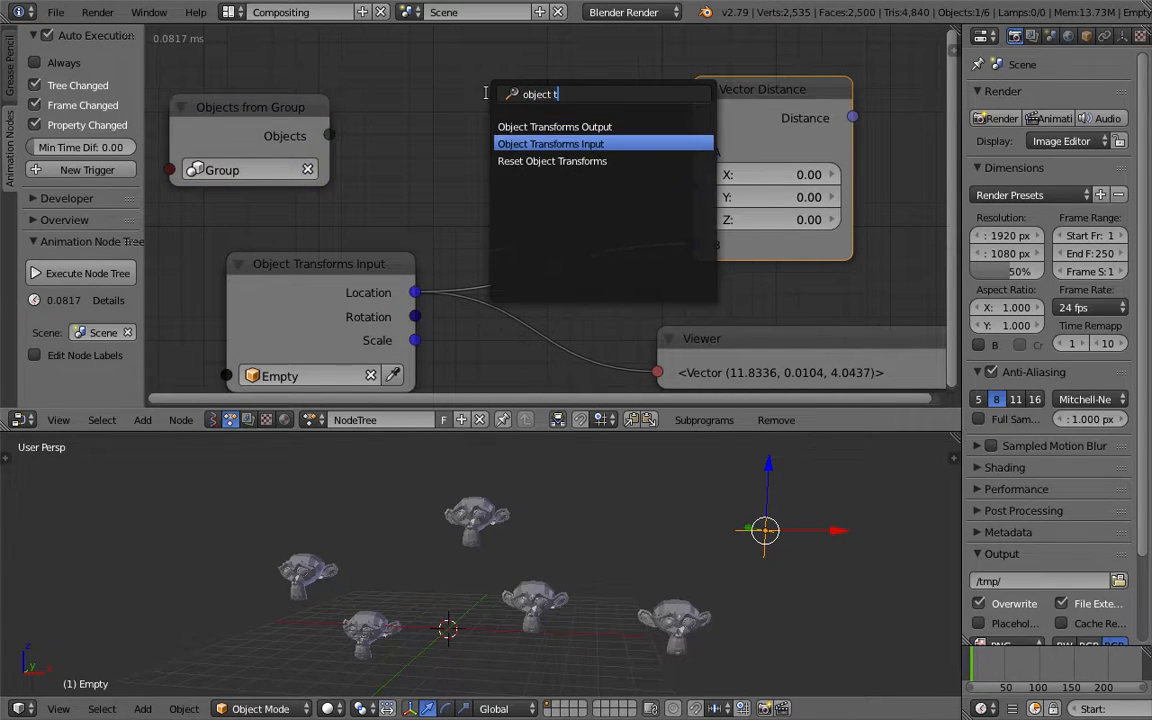
key(Return)
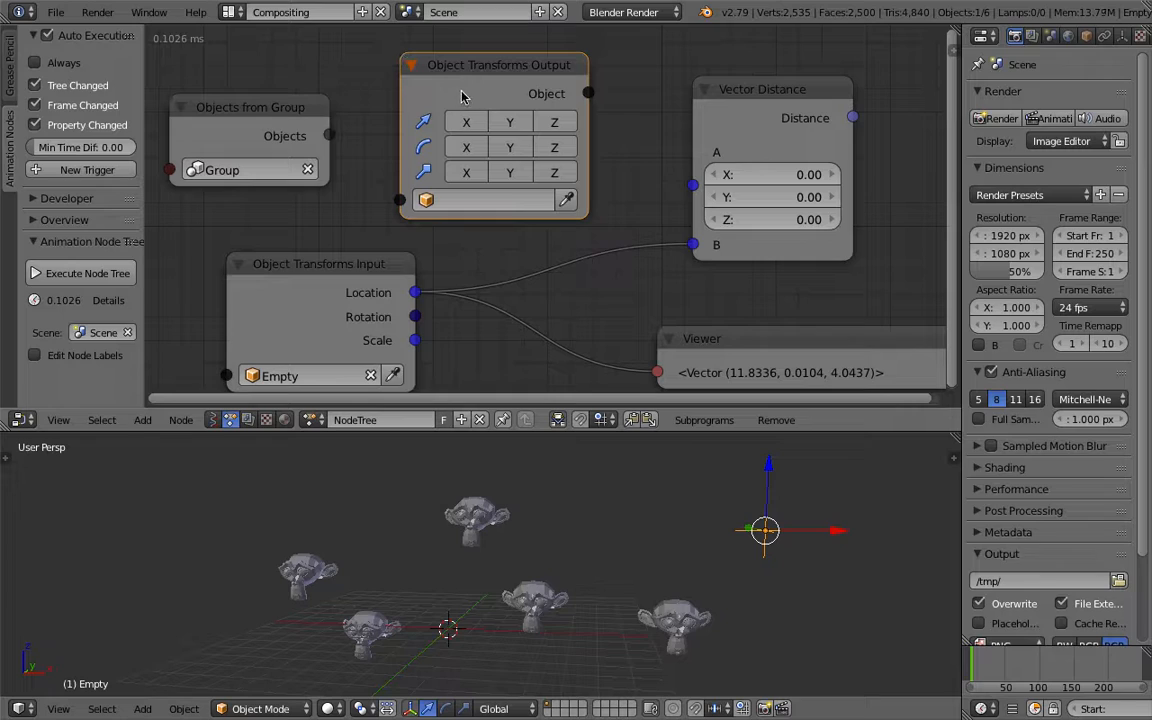
key(ctrl+z)
Add a second Object Transforms Input node between the Objects from Group and Vector Distance nodes.
key(ctrl+a)
text(object t)
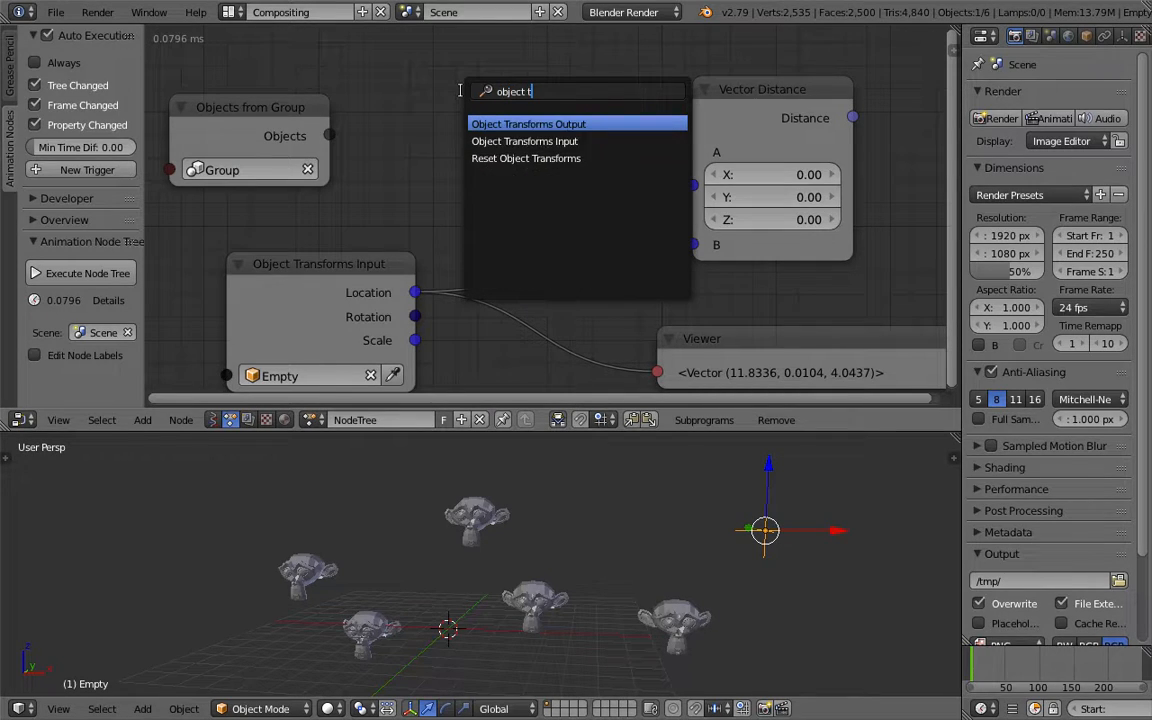
key(Down)
key(Return)
click(421, 80)
Connect the group's Objects to the new Object Transforms Input node and its Locations to Vector Distance input A.
click(314, 148)
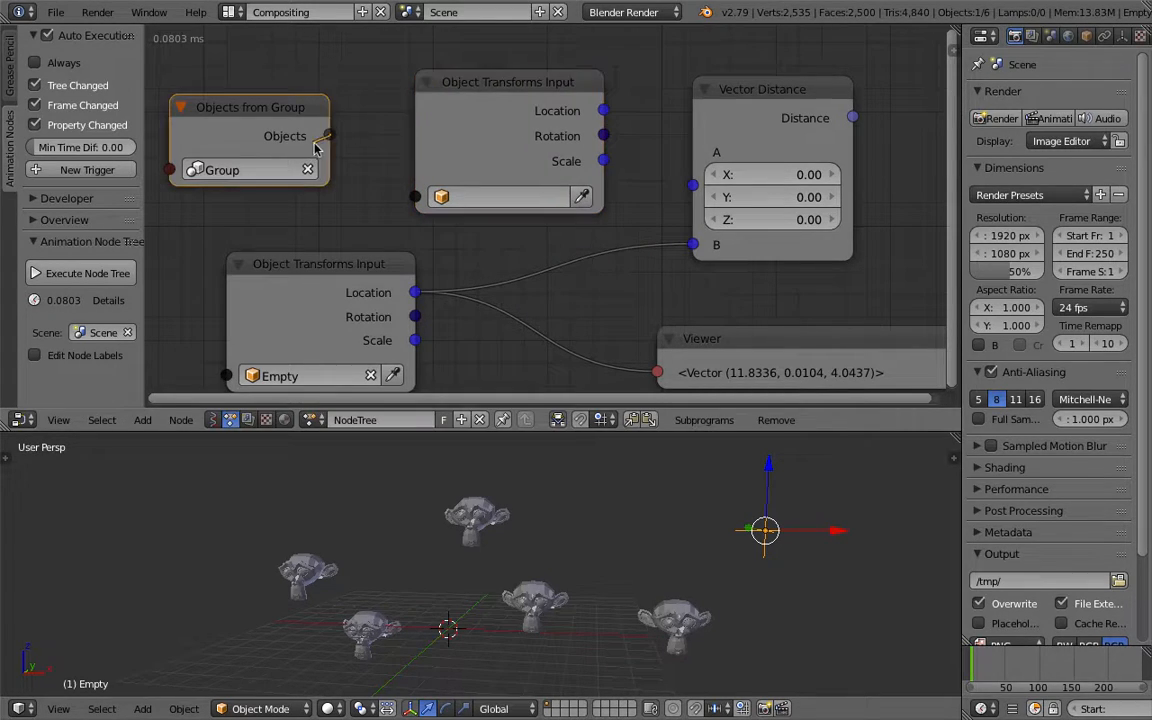
drag(328, 137, 415, 196)
scroll(565, 143, down, 2)
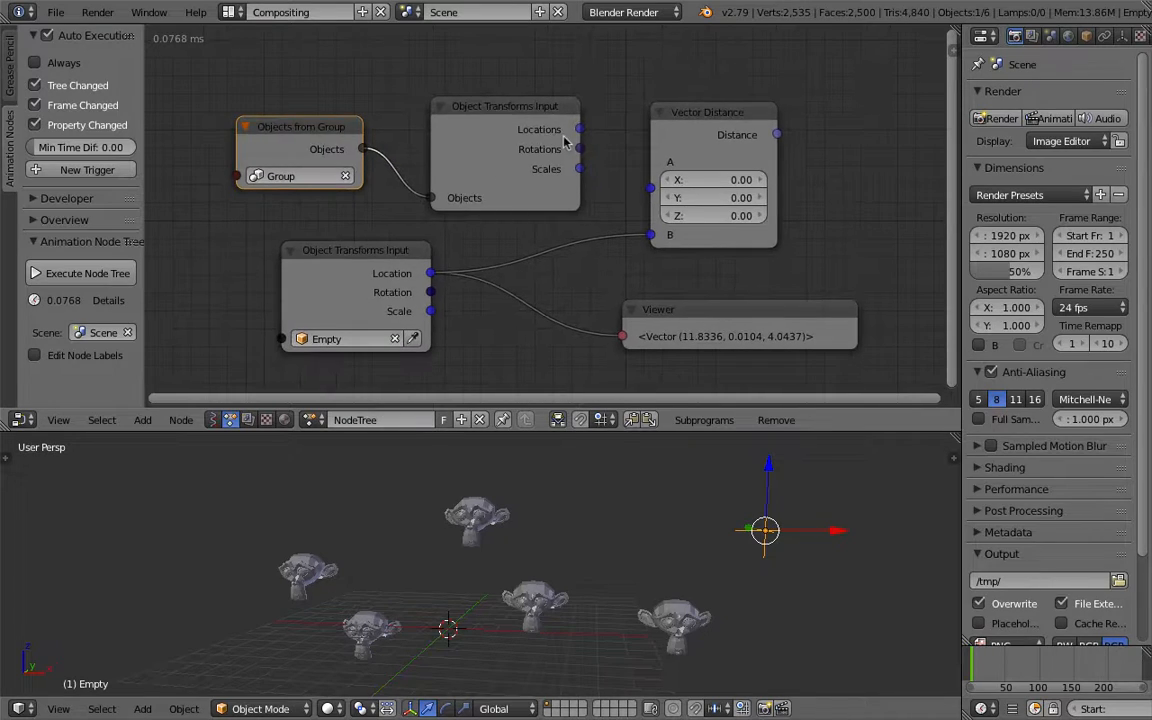
click(565, 143)
drag(580, 129, 651, 162)
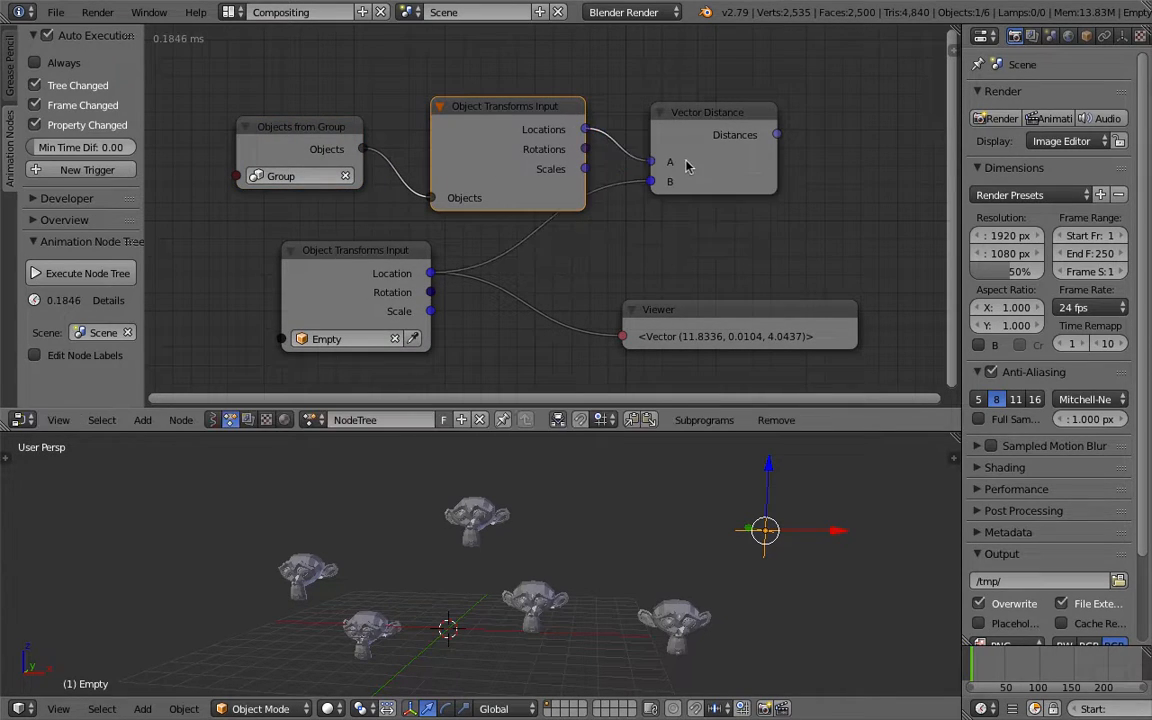
Lower the Vector Distance node, duplicate the Viewer above it, and connect the group's Locations to the copy.
middle_drag(686, 166, 661, 178)
drag(686, 169, 684, 250)
middle_drag(681, 294, 618, 304)
click(627, 284)
key(shift+d)
click(613, 38)
drag(489, 137, 520, 95)
drag(578, 79, 628, 88)
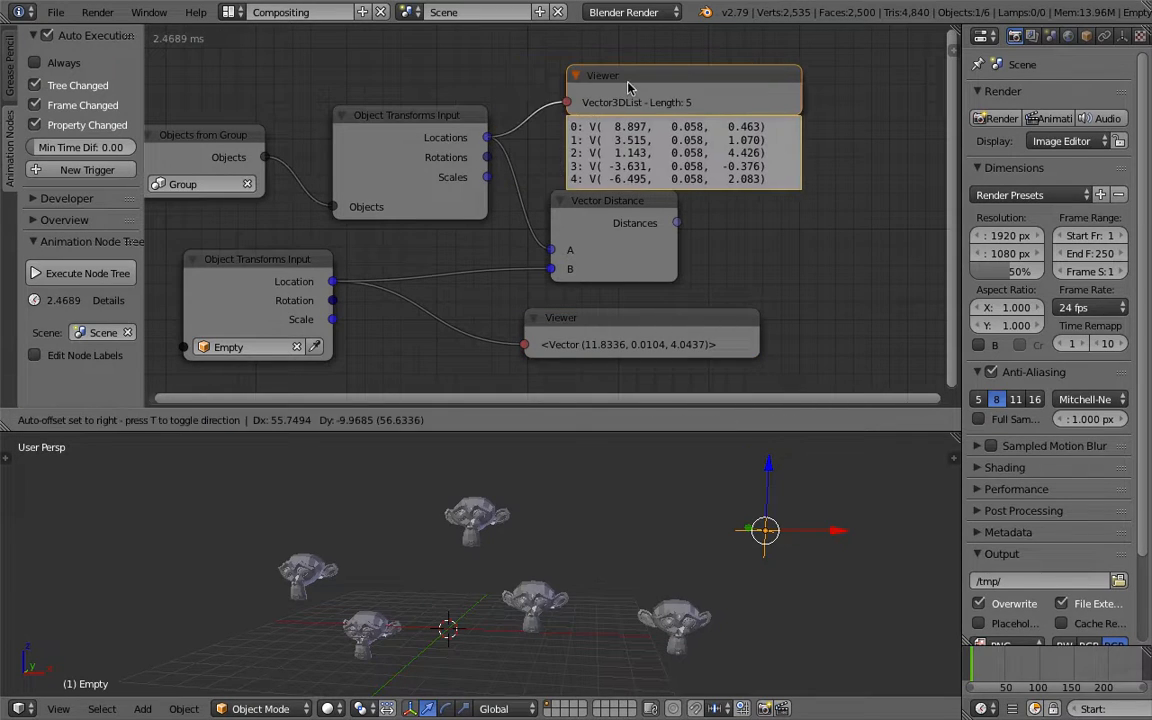
Save the file and move the Viewer with the locations list up, clear of the Vector Distance node.
middle_drag(639, 98, 536, 160)
scroll(541, 220, up, 3)
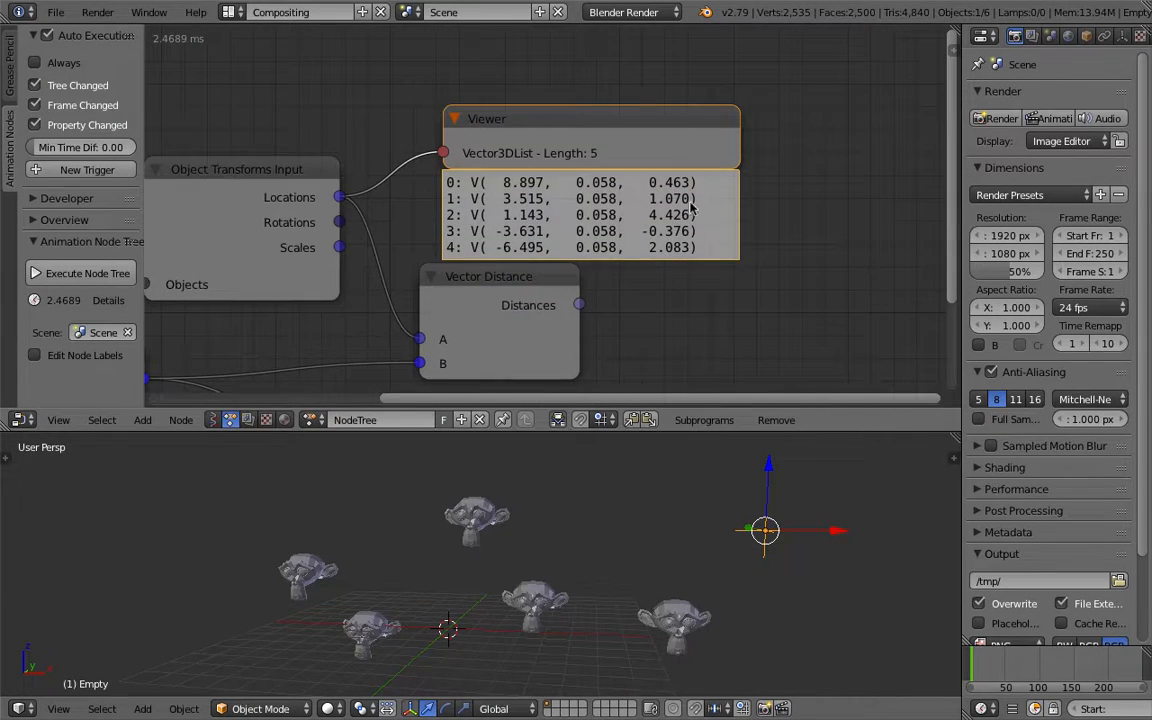
scroll(510, 220, down, 2)
middle_drag(510, 217, 514, 172)
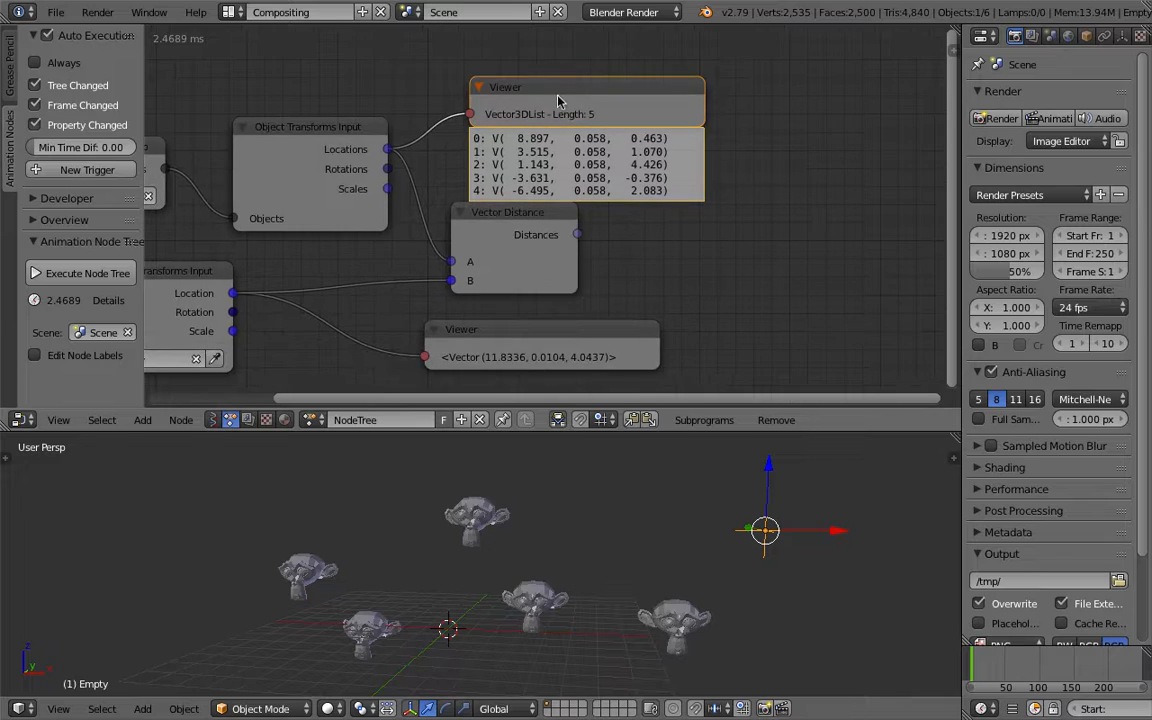
key(ctrl+s)
click(562, 73)
scroll(352, 309, down, 1)
middle_drag(320, 315, 352, 309)
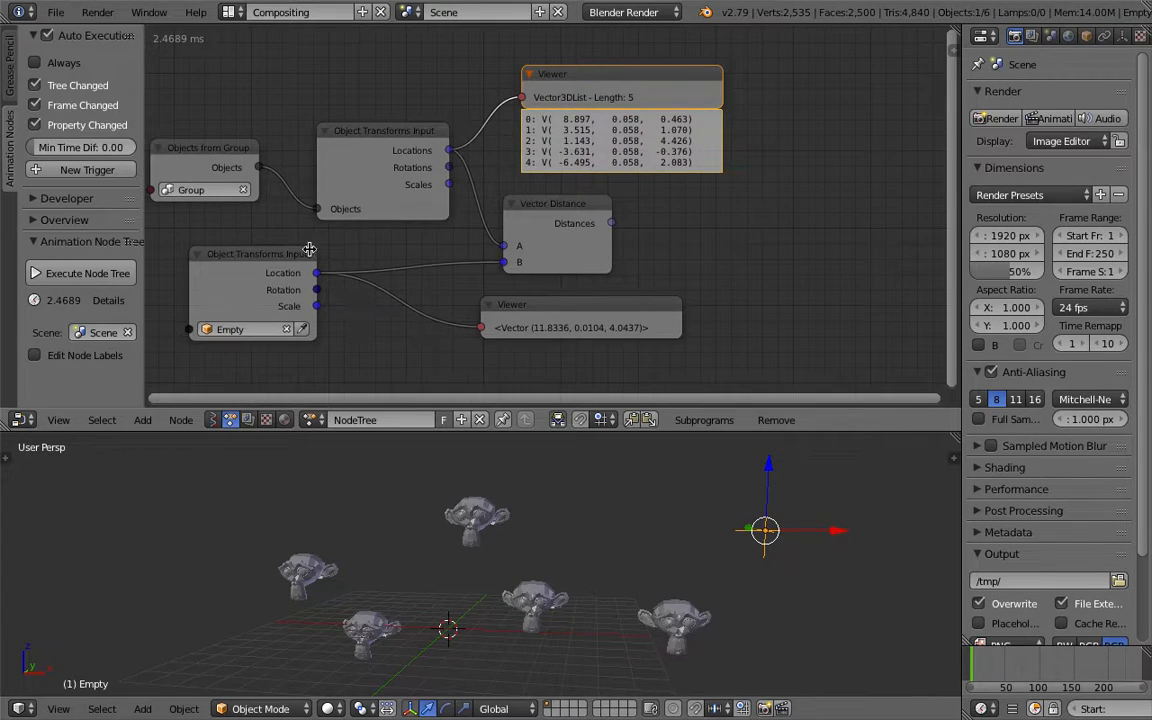
Shift the Empty's Object Transforms Input node closer to Vector Distance and move the empty lower in the 3D view.
drag(310, 249, 354, 253)
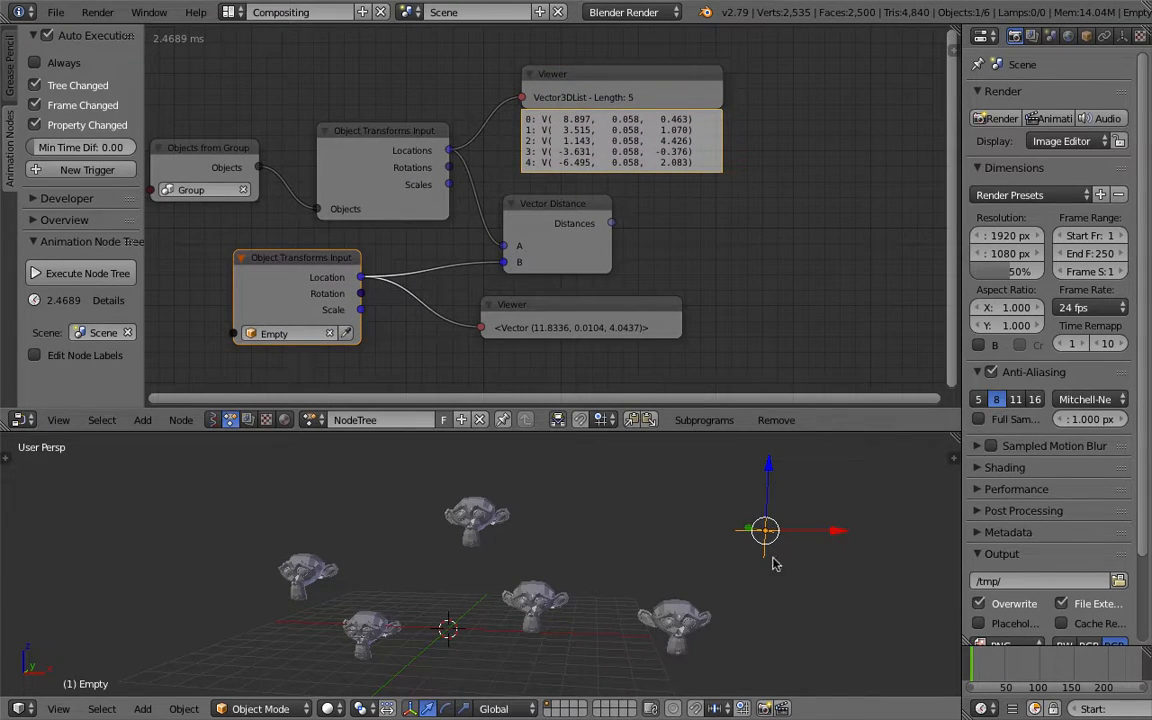
key(g)
click(792, 590)
Duplicate the Viewer, place the copy beside Vector Distance, and connect Distances to it.
drag(612, 223, 702, 202)
click(579, 72)
key(shift+d)
click(758, 180)
middle_drag(745, 190, 604, 187)
scroll(604, 187, up, 3)
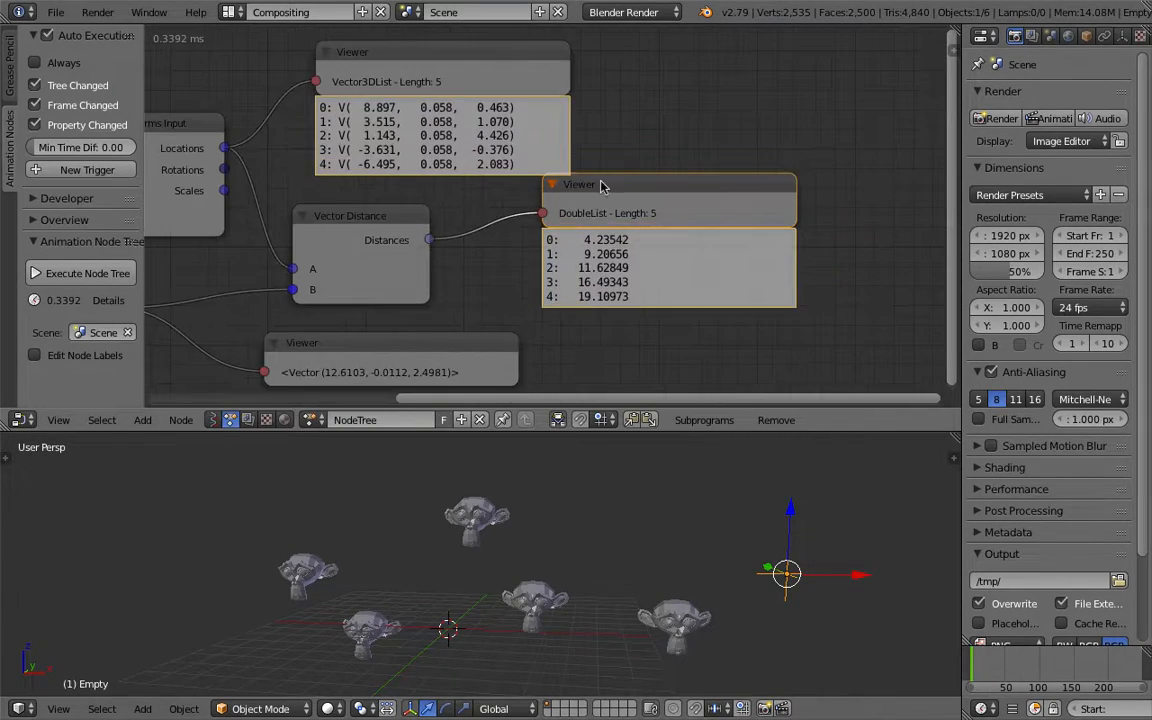
Save the file over the existing one and inspect the distances listed in the new Viewer.
middle_drag(651, 241, 677, 185)
scroll(656, 238, up, 3)
key(ctrl+s)
click(658, 237)
scroll(658, 237, up, 2)
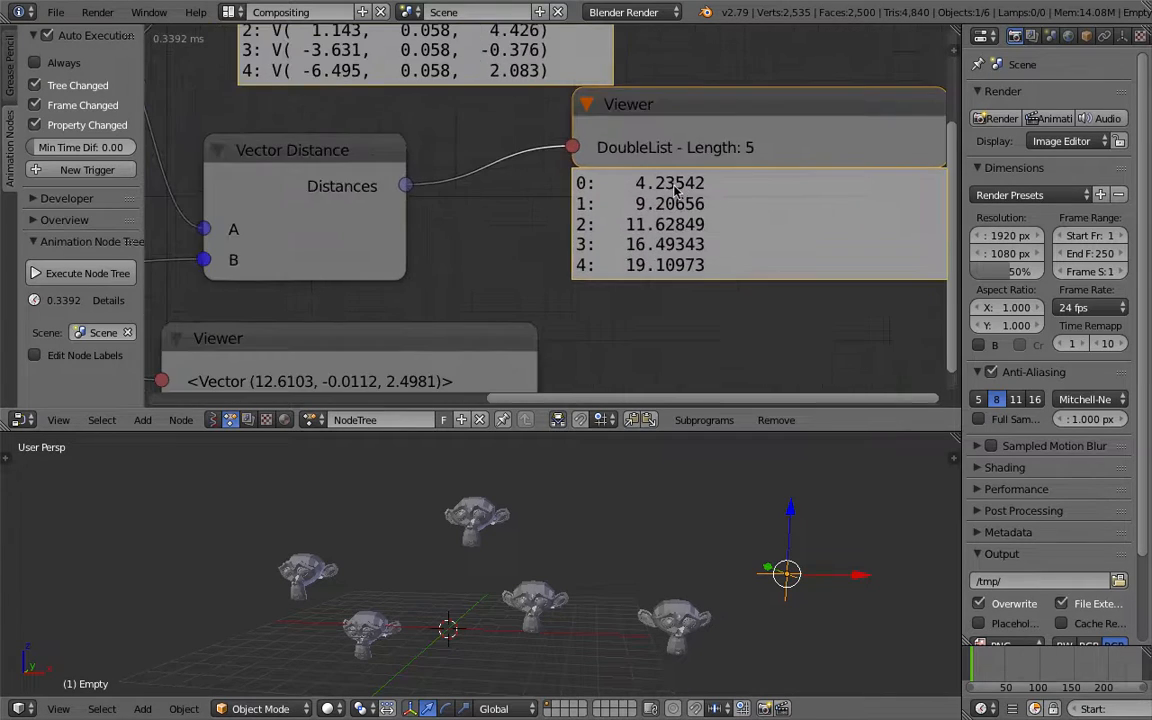
scroll(675, 192, down, 3)
scroll(673, 200, down, 2)
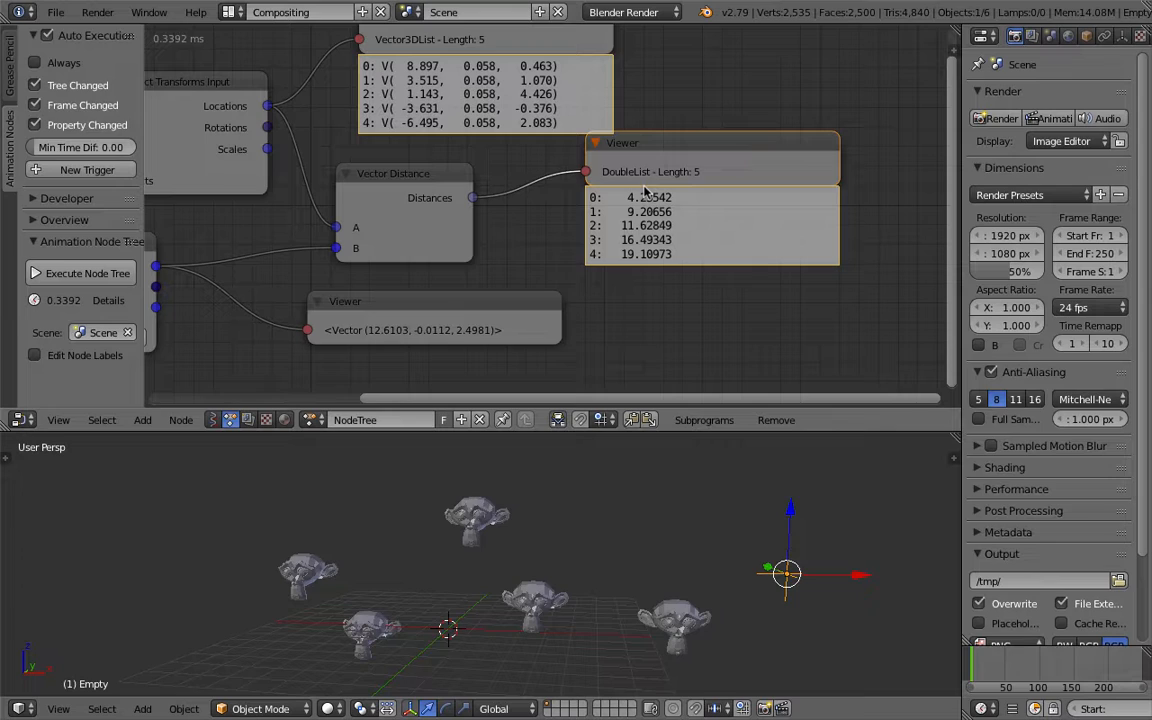
scroll(645, 192, down, 2)
Add a Compare node, set its type to A > B, and place it below the Viewer with the distances.
key(ctrl+a)
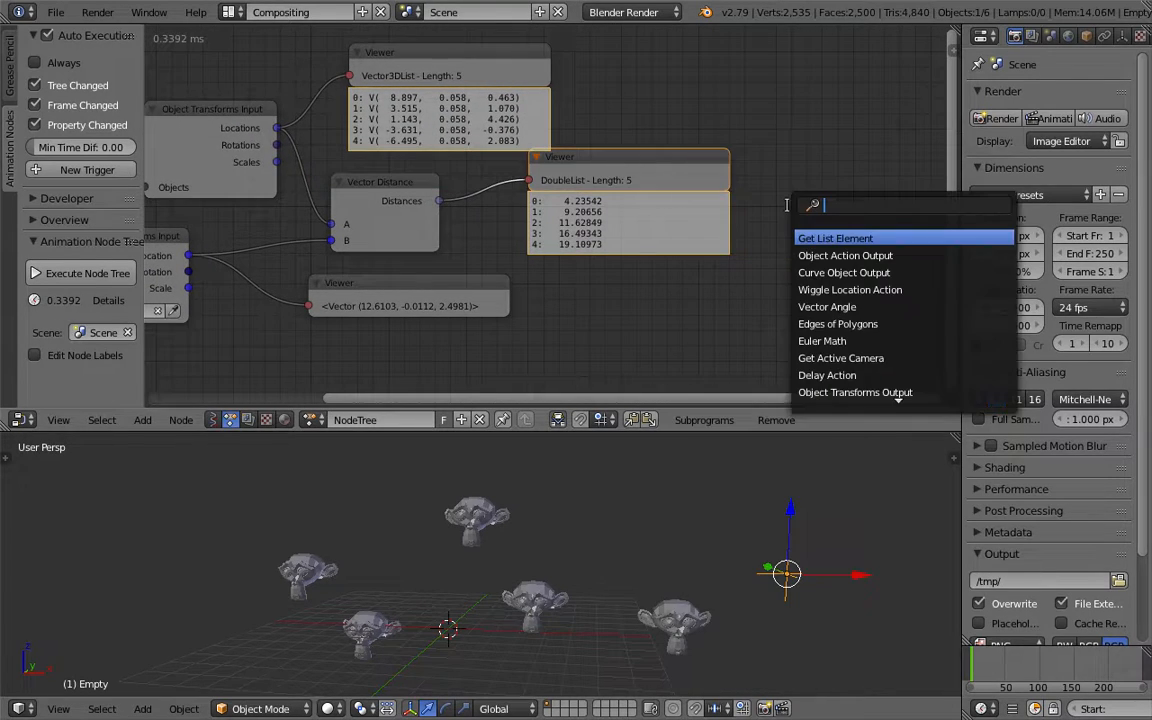
key(Escape)
key(shift+a)
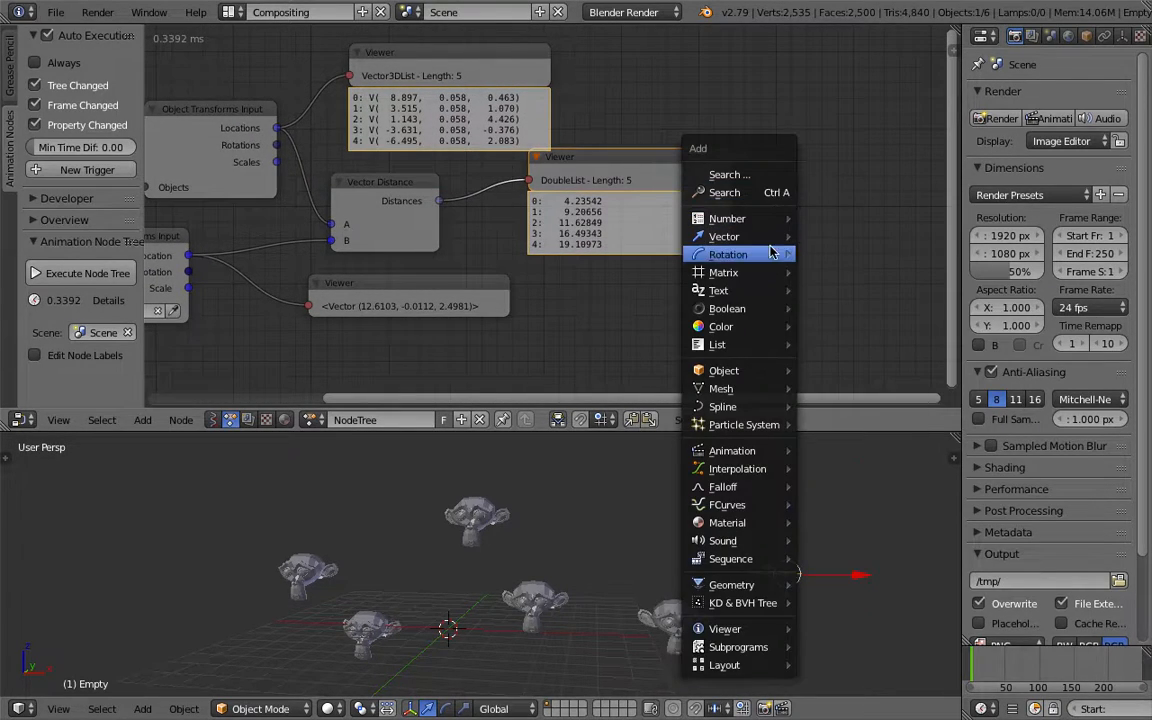
mouse_move(766, 313)
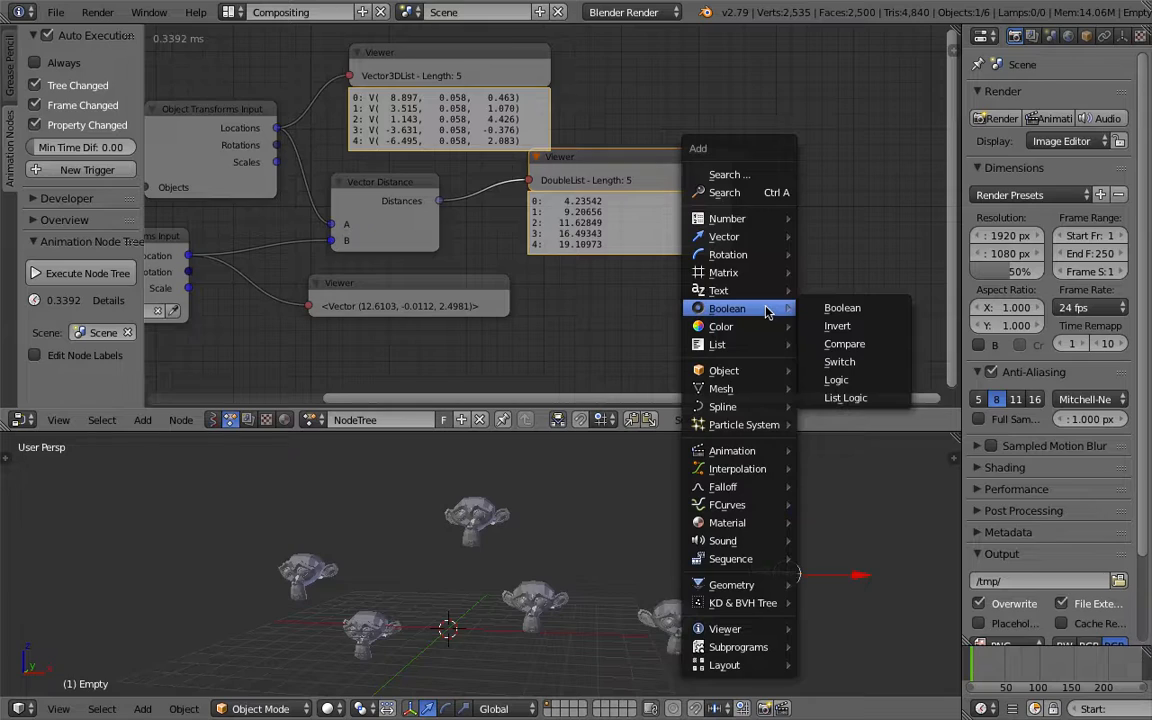
click(845, 343)
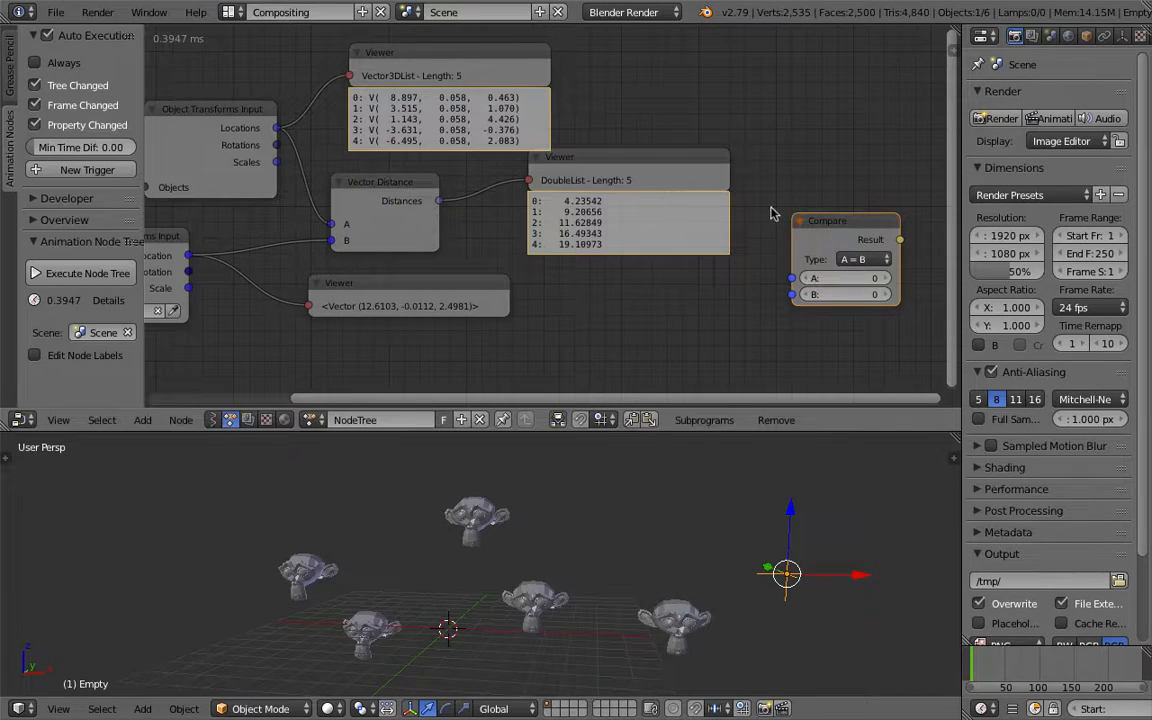
click(877, 259)
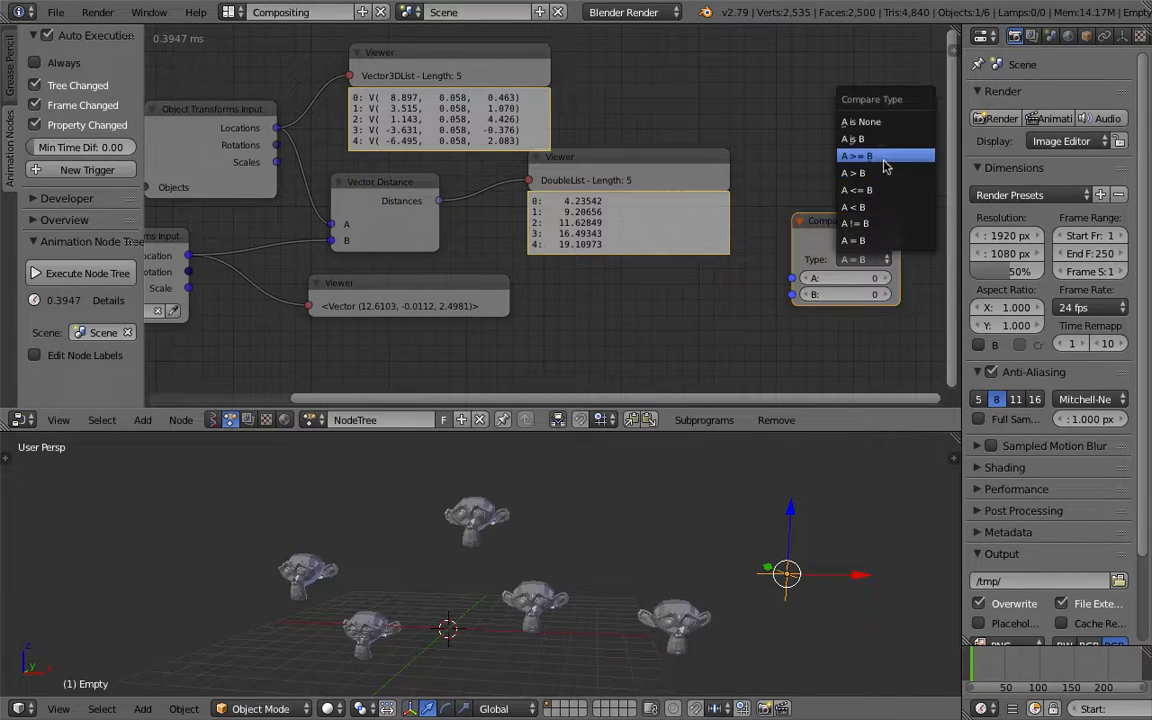
click(882, 174)
drag(866, 220, 730, 275)
middle_drag(679, 302, 735, 265)
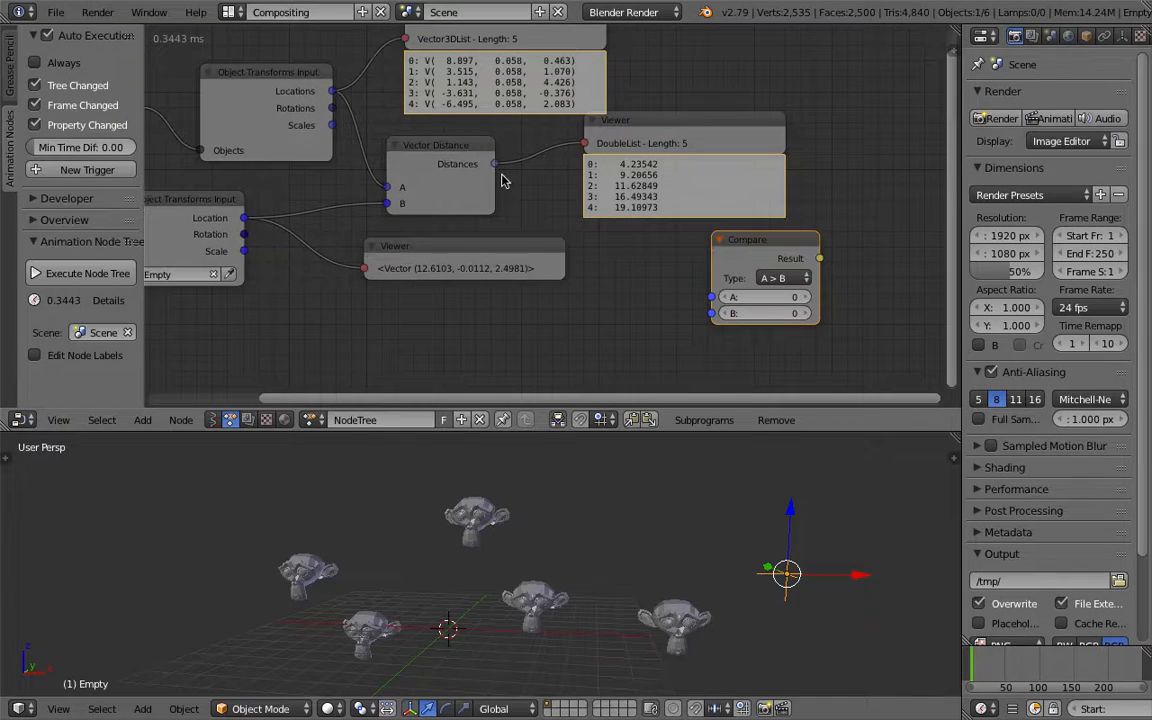
Connect Vector Distance's Distances output to input A of the Compare node.
drag(494, 164, 715, 297)
scroll(745, 265, up, 2)
middle_drag(745, 265, 724, 253)
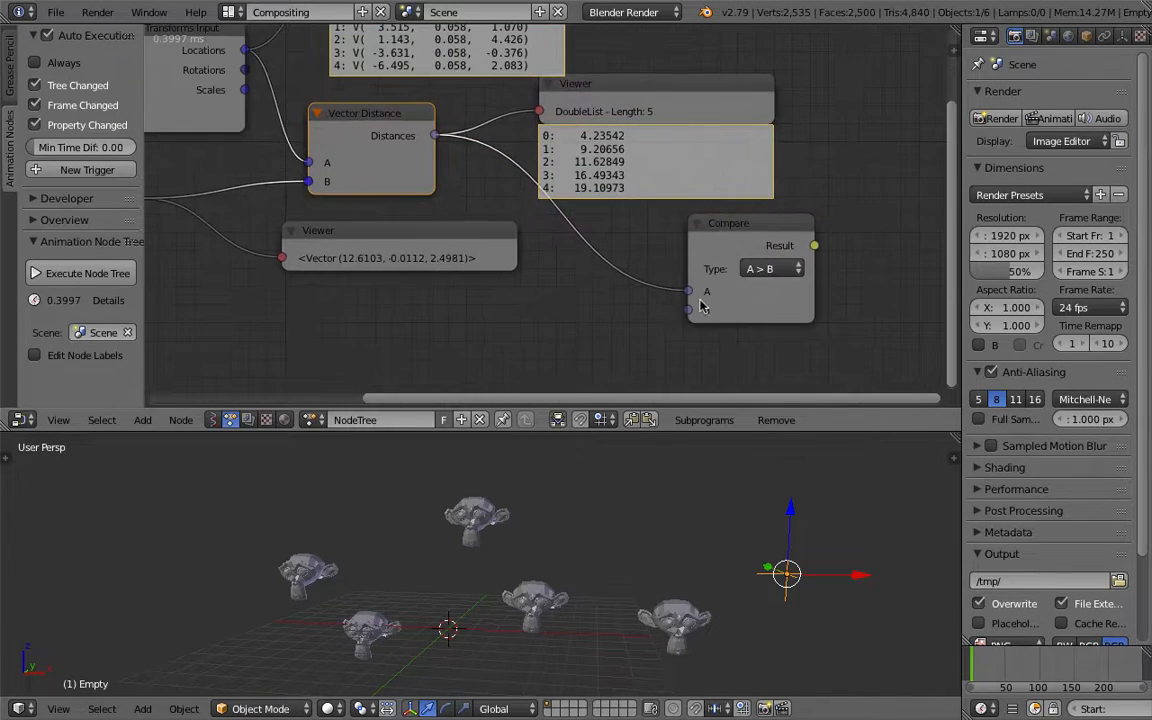
Add a Create Integer List node below and before the Compare node.
drag(693, 312, 554, 305)
middle_drag(553, 301, 577, 245)
key(shift+a)
mouse_move(563, 266)
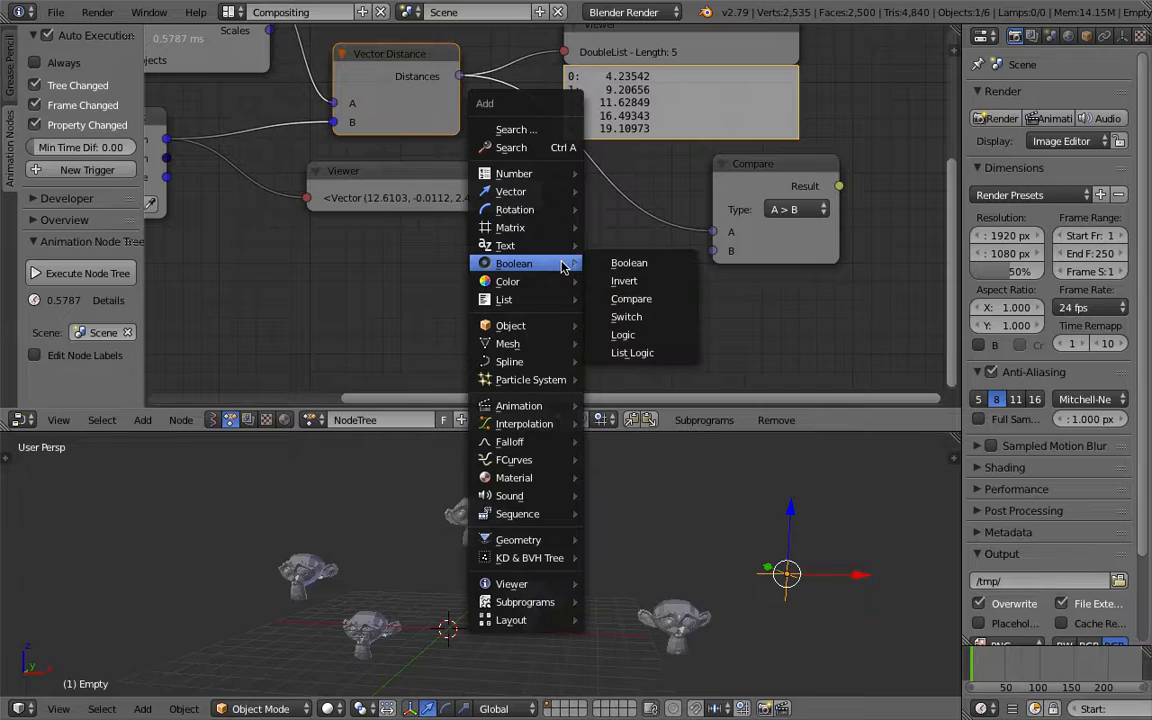
mouse_move(553, 300)
mouse_move(628, 299)
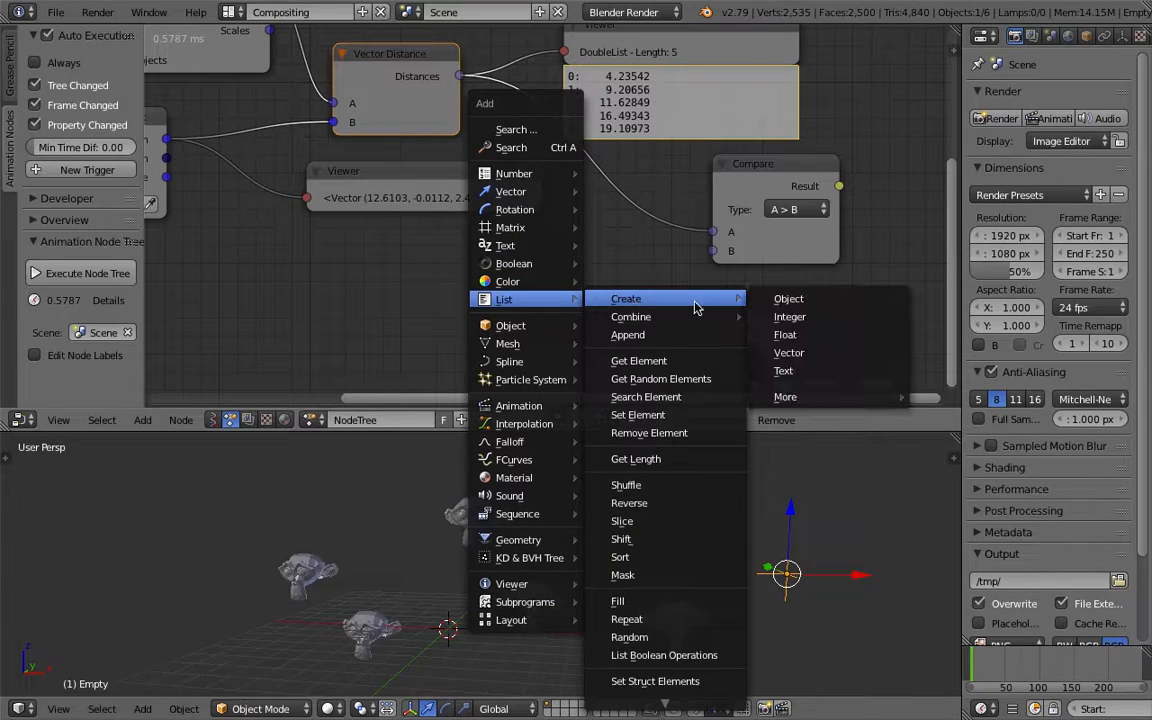
click(829, 317)
click(651, 288)
middle_drag(651, 288, 655, 254)
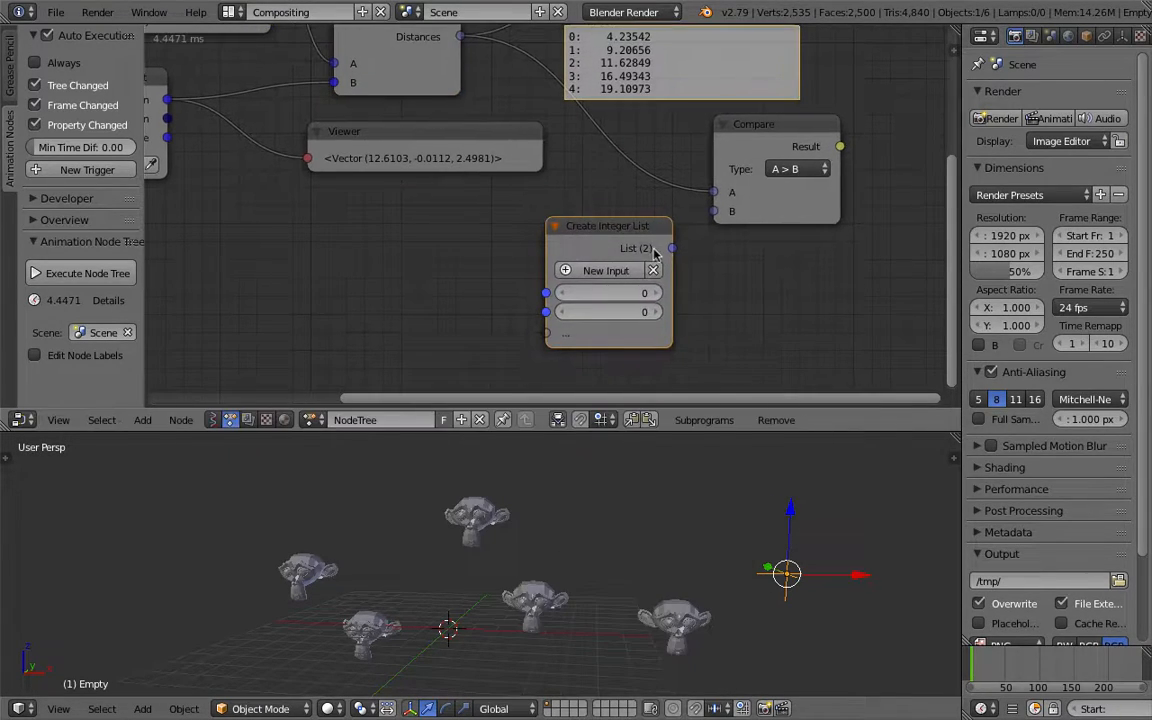
Extend the Create Integer List node to five inputs and set each one to 2.
click(606, 271)
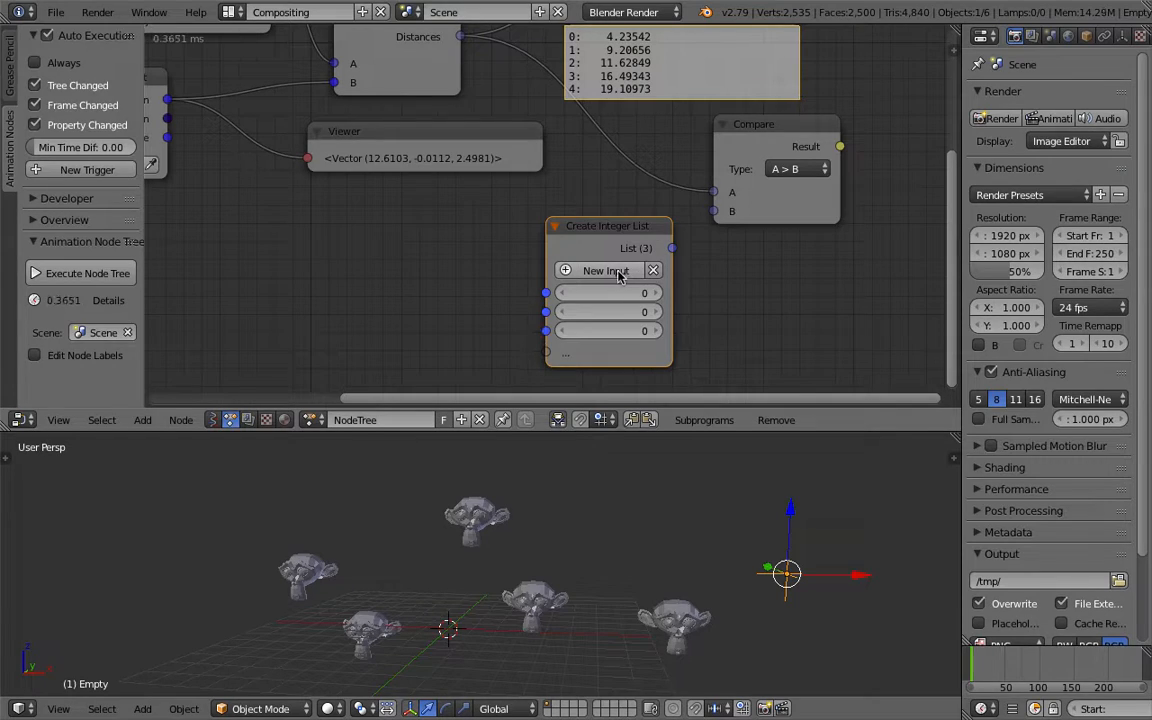
click(606, 271)
click(606, 271)
text(3)
key(Return)
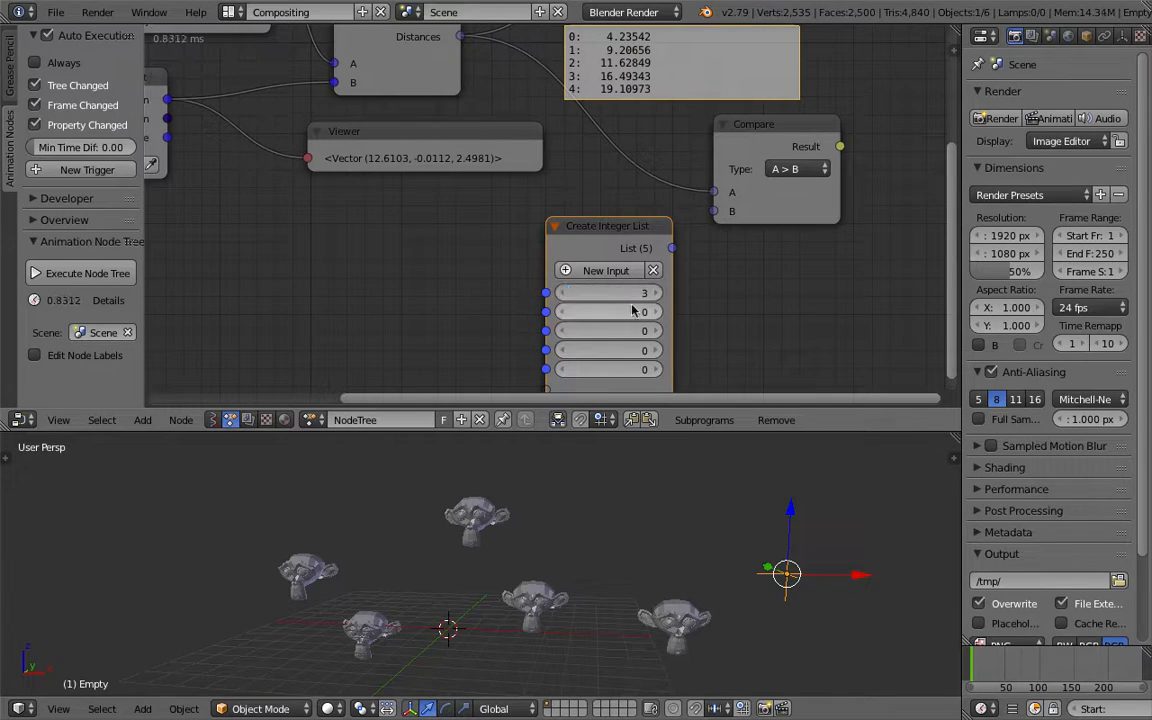
click(626, 295)
text(2)
key(Return)
click(626, 313)
text(2)
key(Return)
text(2)
key(Return)
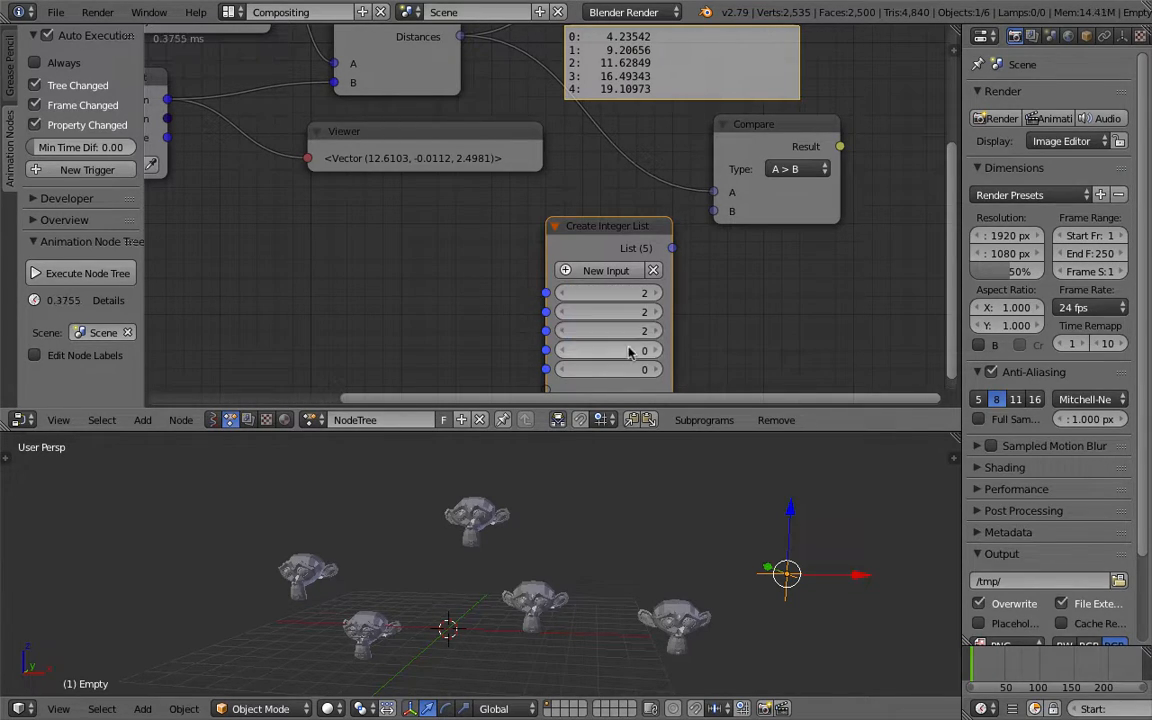
click(629, 351)
text(2)
key(Return)
click(629, 369)
text(2)
key(Return)
Connect the integer list to input B of the Compare node and shift the Compare node slightly.
drag(631, 241, 713, 211)
drag(771, 146, 731, 142)
middle_drag(731, 142, 629, 196)
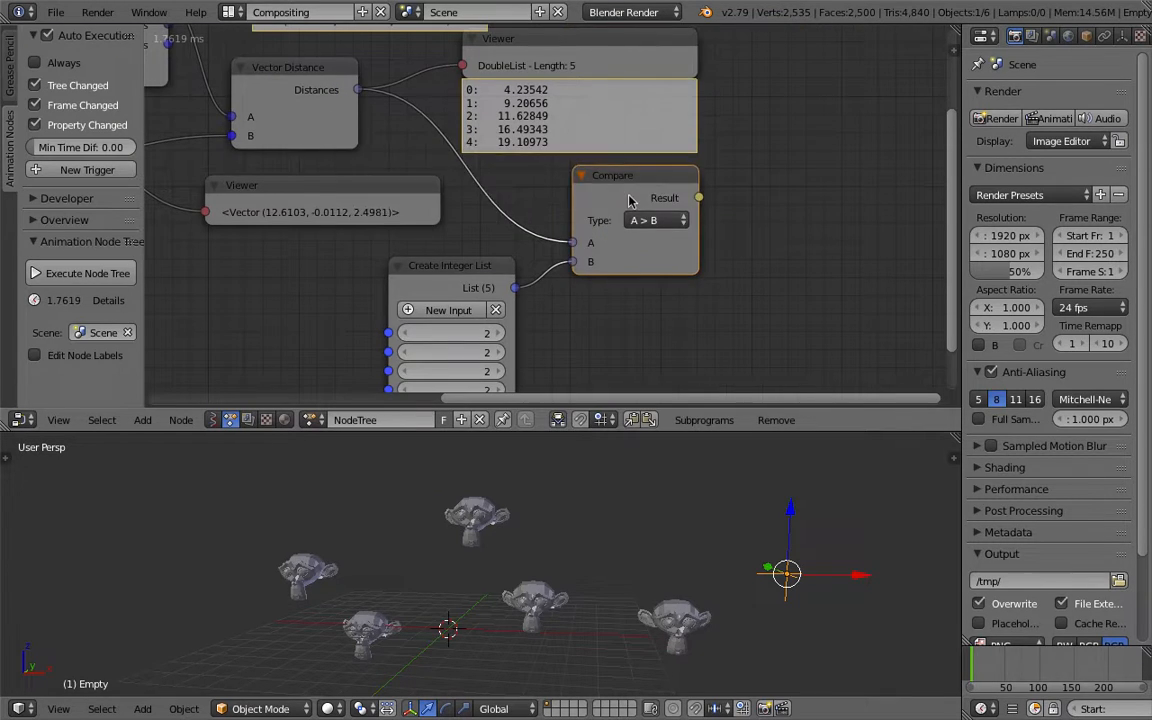
Duplicate the Viewer with the distances, place the copy beside the Compare node, and connect Result to it.
click(576, 49)
key(shift+d)
click(849, 167)
drag(698, 198, 739, 183)
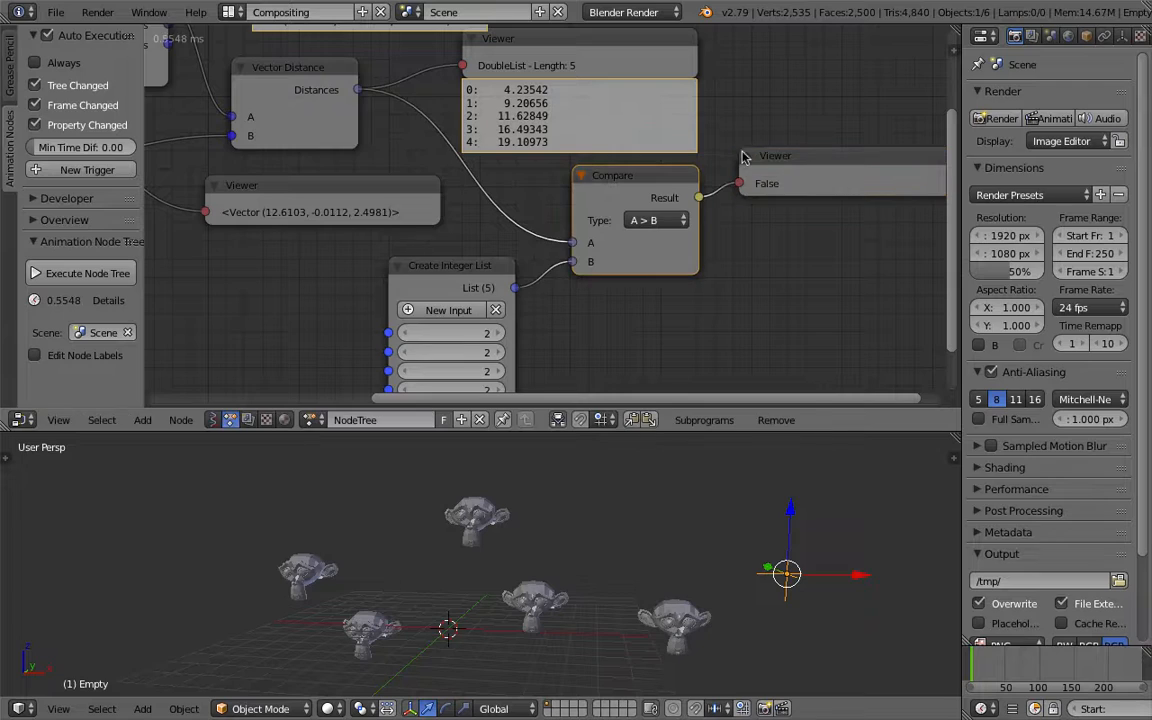
middle_drag(740, 144, 657, 141)
scroll(683, 190, down, 2)
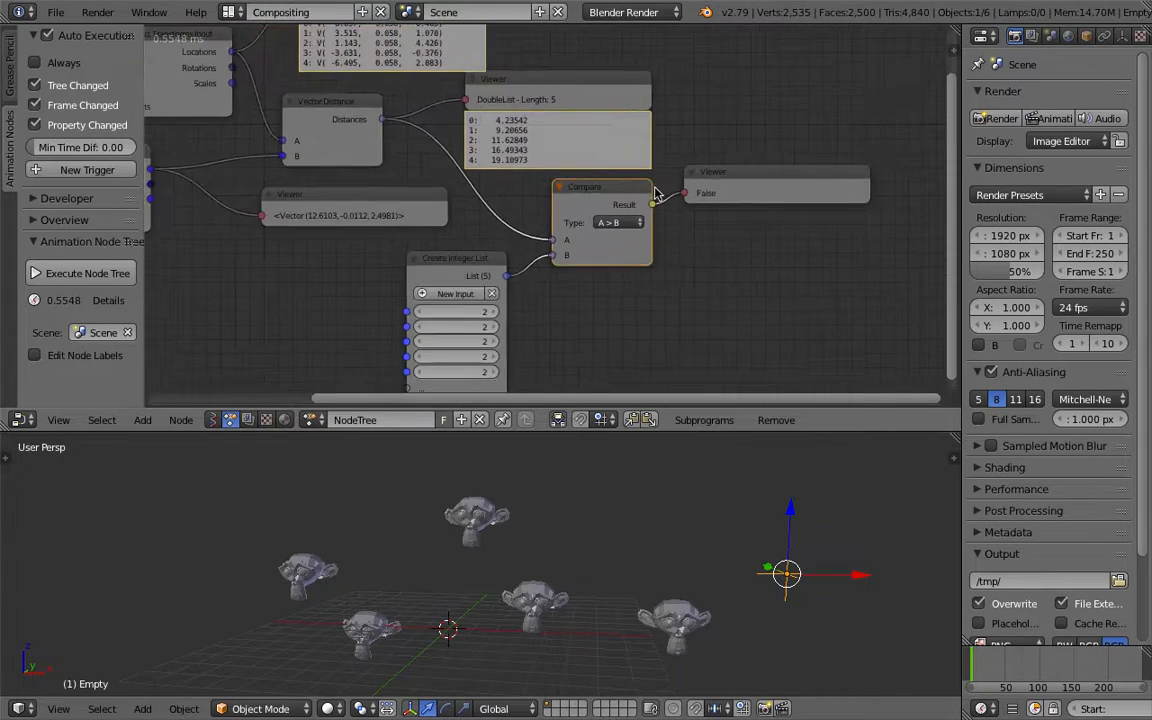
scroll(565, 210, up, 2)
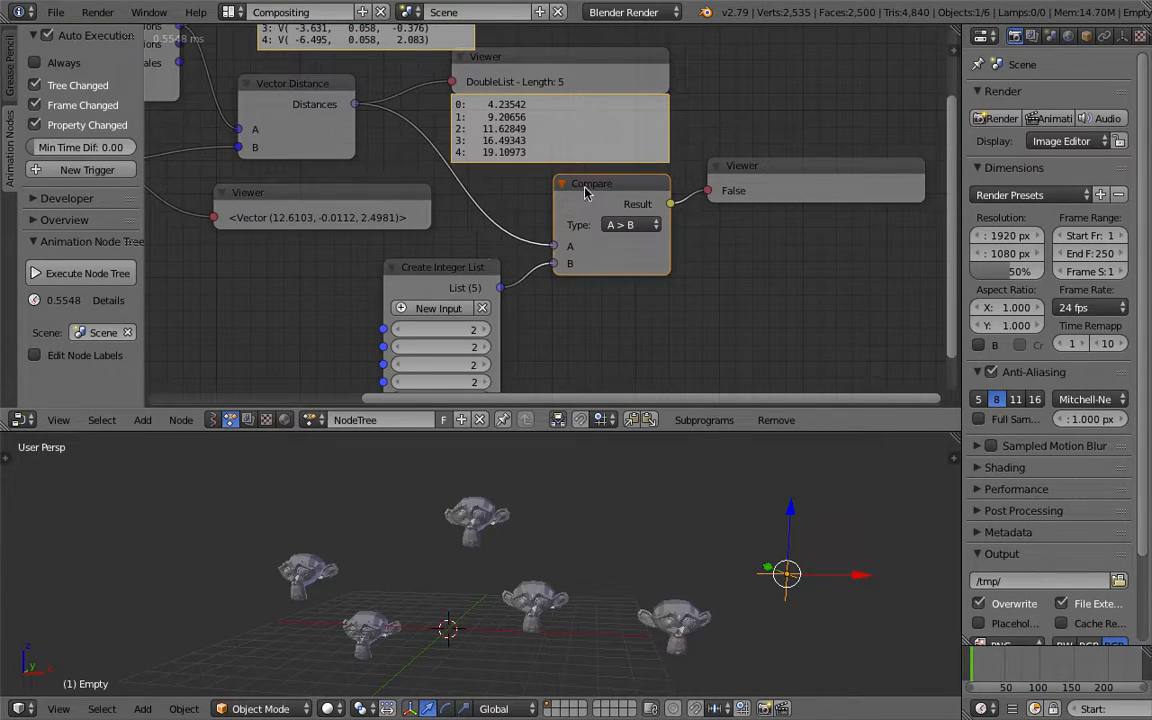
Delete the Create Integer List node, the Compare node and the spare Viewer, and save the file.
click(424, 266)
key(x)
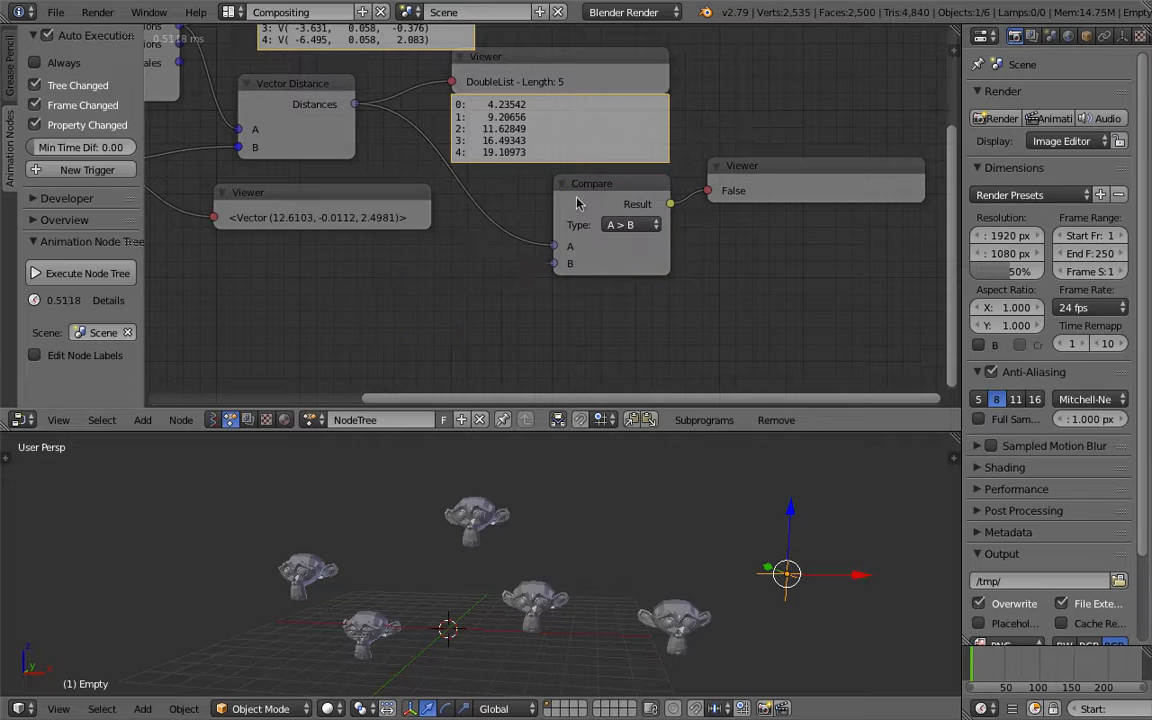
click(590, 185)
key(x)
middle_drag(570, 160, 562, 249)
key(ctrl+s)
click(563, 235)
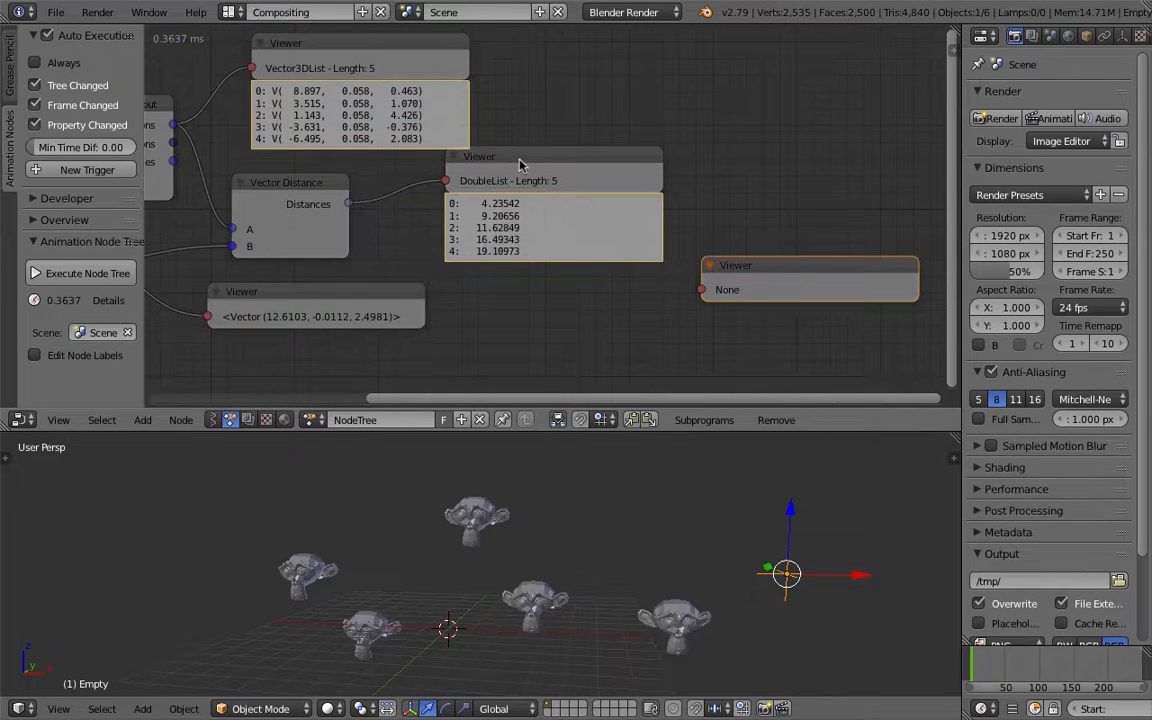
middle_drag(517, 165, 537, 194)
key(x)
Rearrange the locations Viewer and the distances Viewer above Vector Distance and save the file.
middle_drag(417, 130, 512, 187)
drag(470, 155, 445, 86)
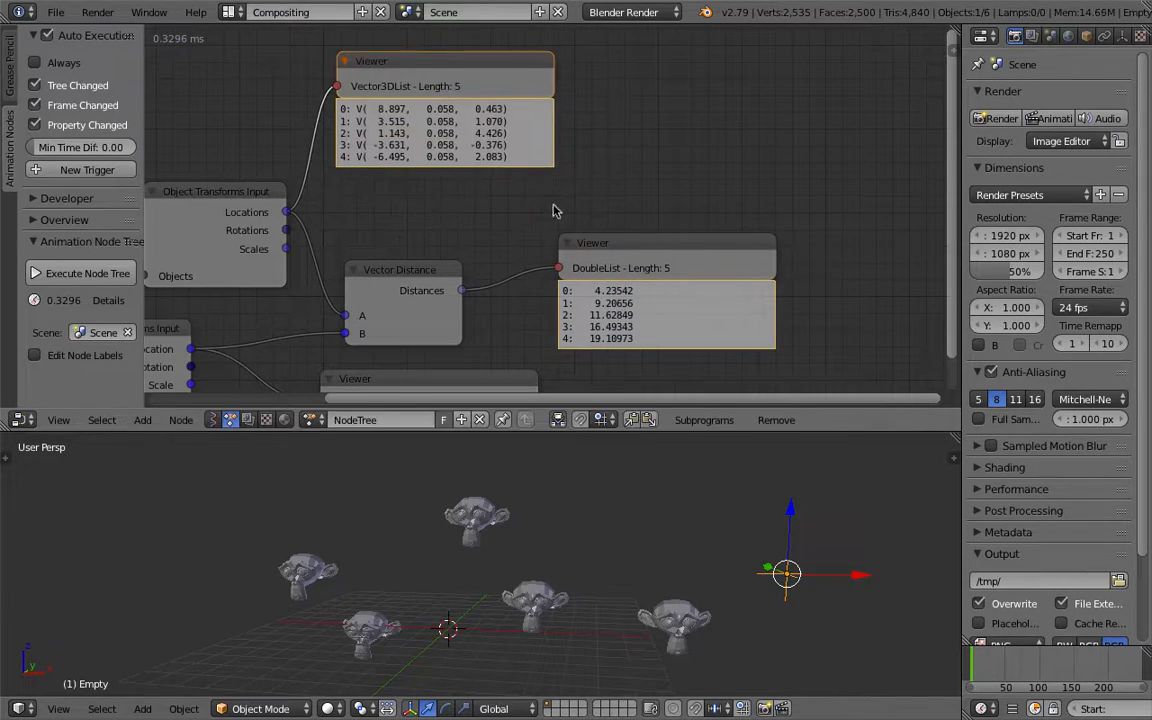
key(g)
click(596, 212)
drag(613, 246, 549, 199)
key(ctrl+s)
click(549, 200)
Spread out the empty's location Viewer, Vector Distance and the distances Viewer to free space beside Distances.
middle_drag(431, 299, 449, 204)
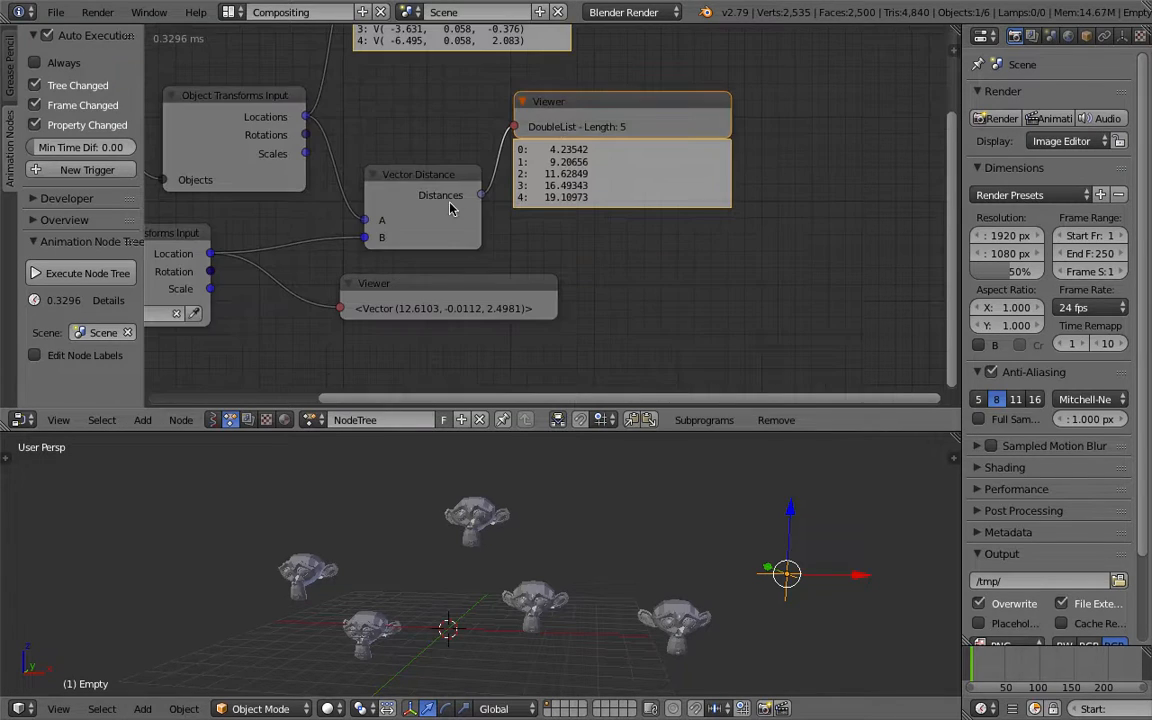
drag(423, 291, 344, 326)
middle_drag(399, 264, 410, 252)
mouse_move(441, 176)
mouse_down()
mouse_move(418, 178)
mouse_move(428, 177)
mouse_up()
scroll(473, 218, up, 1)
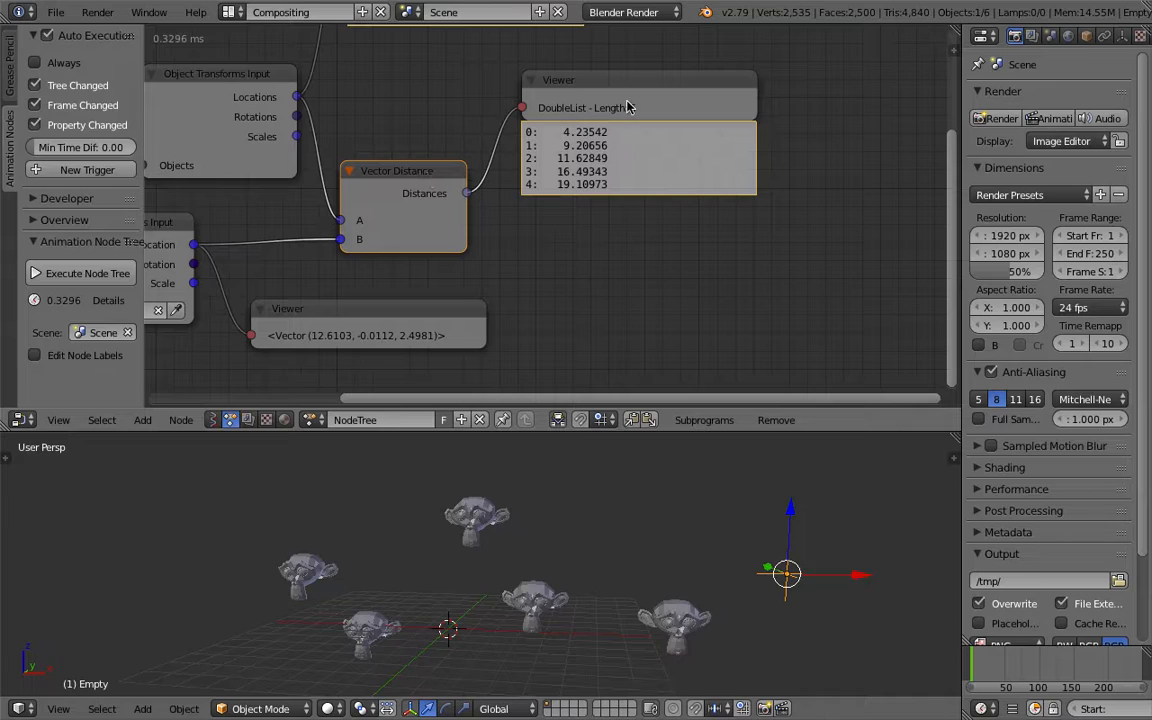
drag(628, 107, 659, 62)
drag(425, 172, 463, 170)
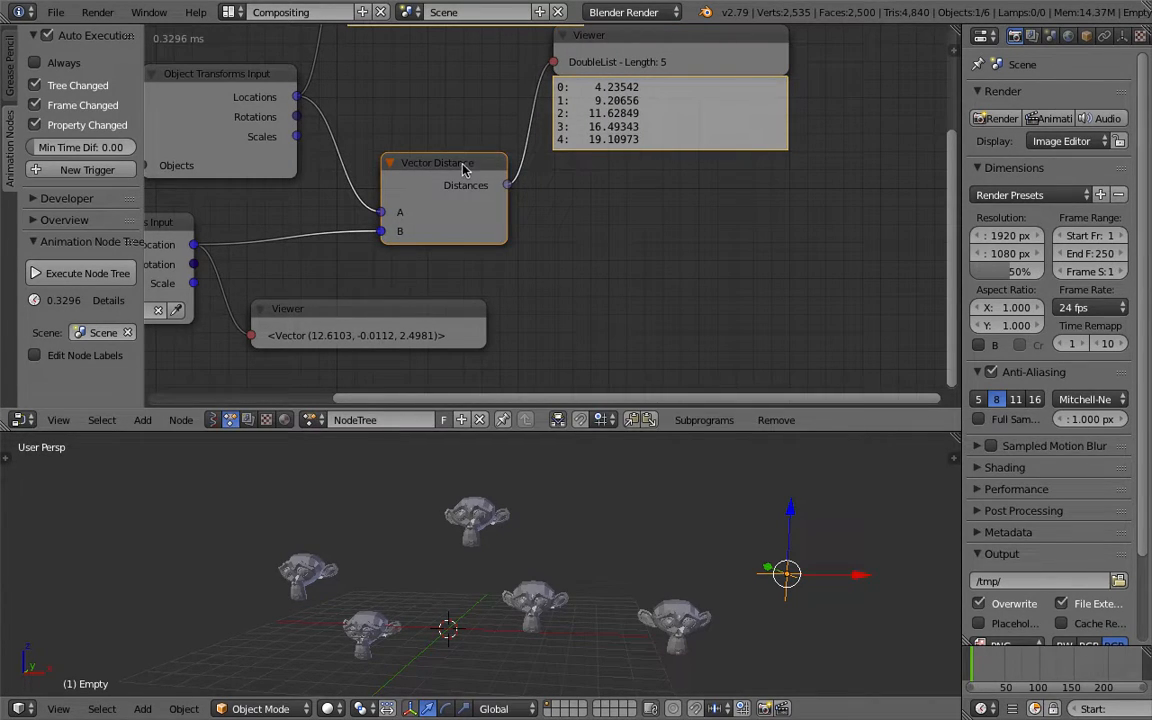
Create a loop from Vector Distance's Distances output and rename its Float iterator to Distances.
key(w)
click(686, 190)
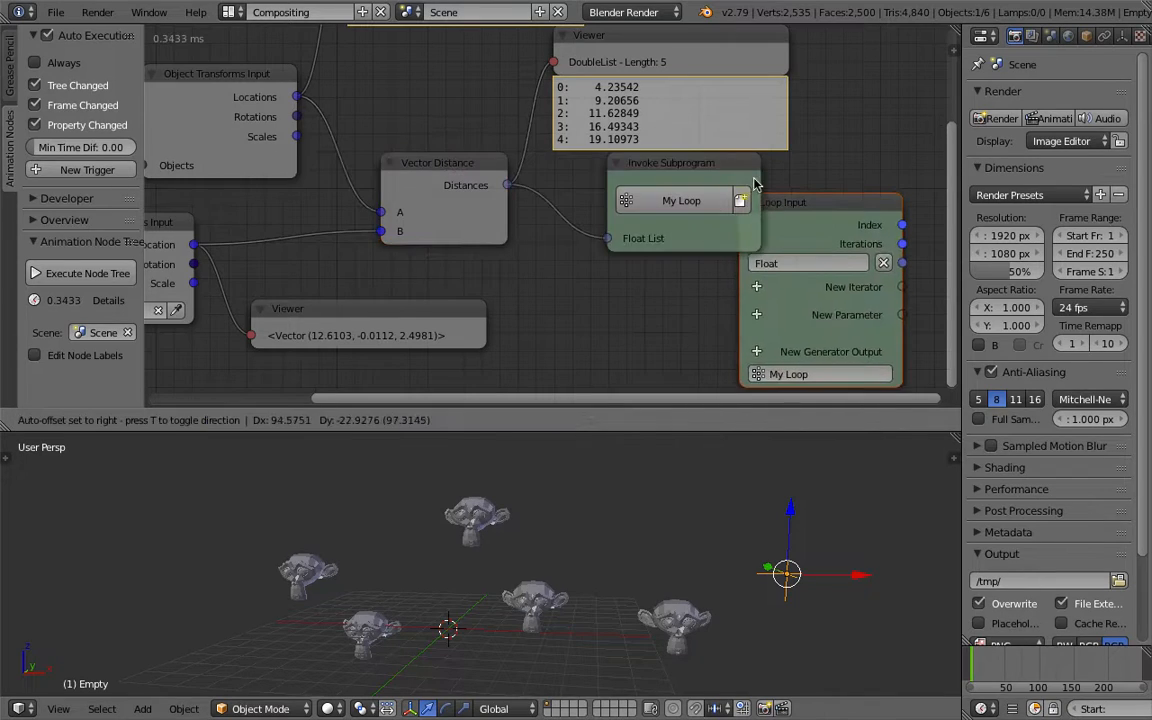
click(614, 246)
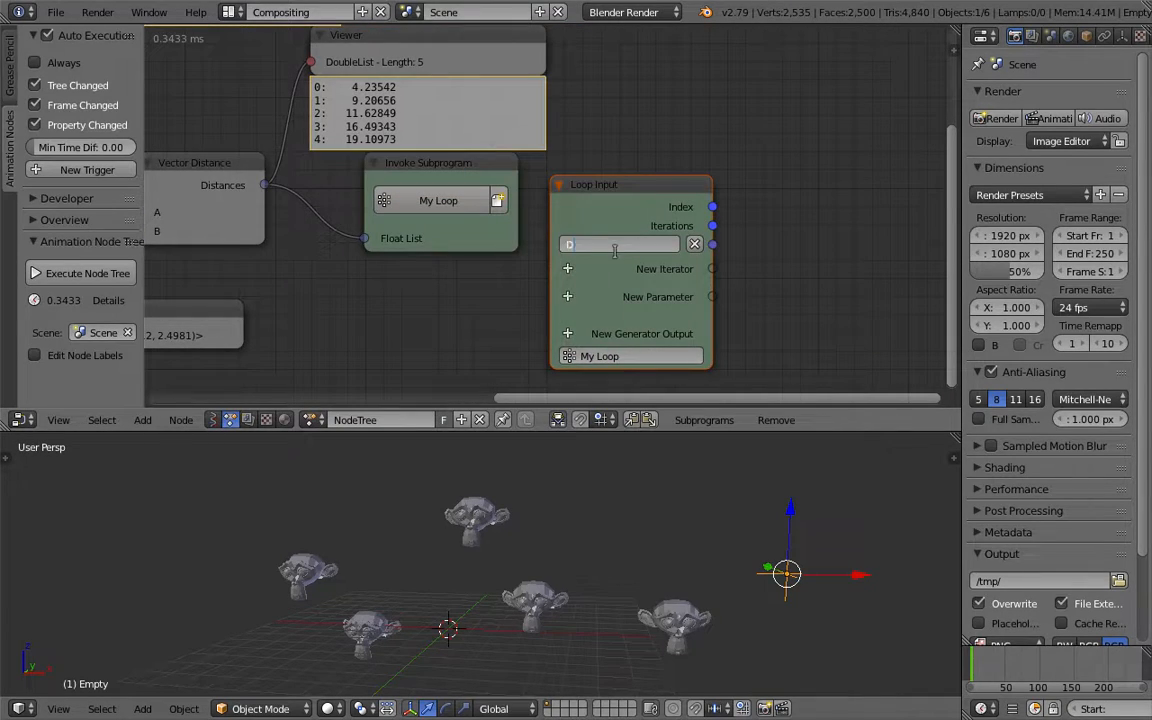
text(Distances)
key(Return)
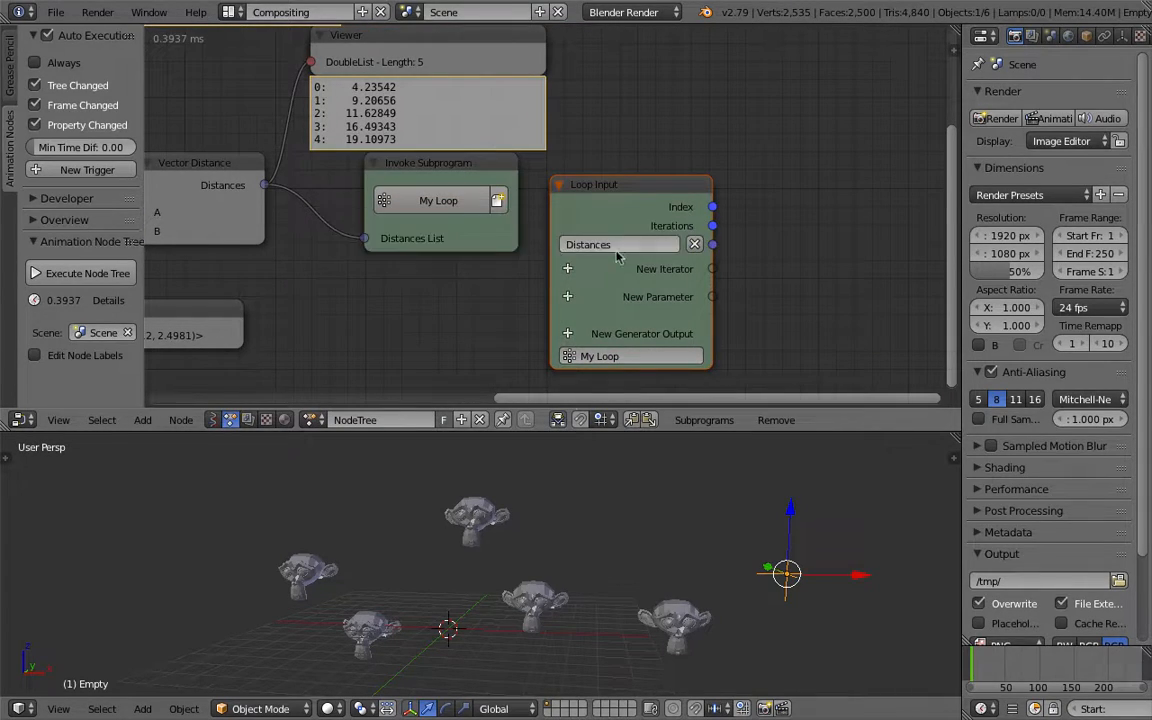
Add a Compare node beside the Loop Input node.
middle_drag(634, 165, 521, 165)
key(shift+a)
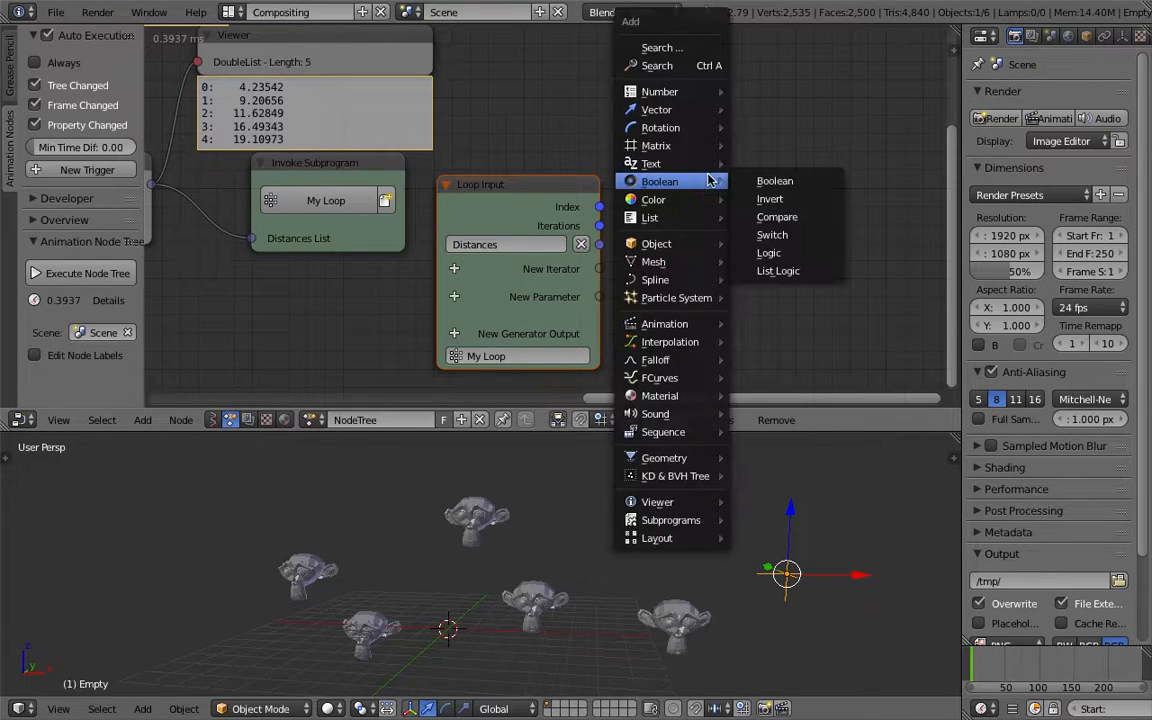
click(698, 65)
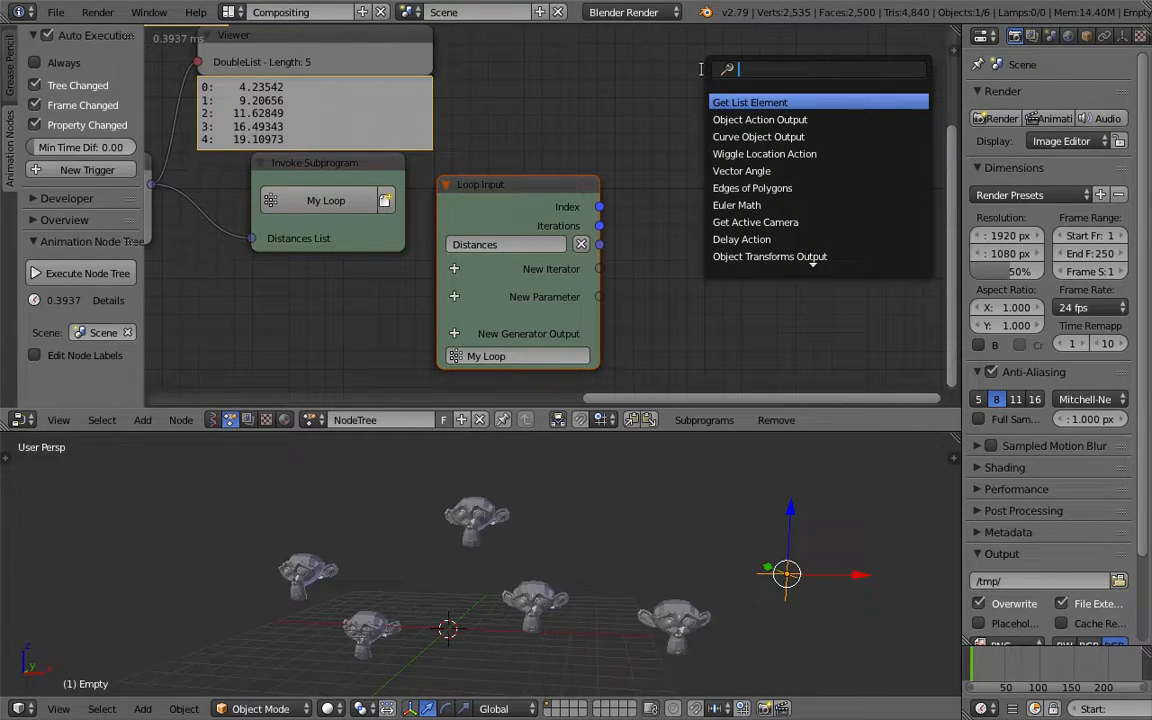
text(comp)
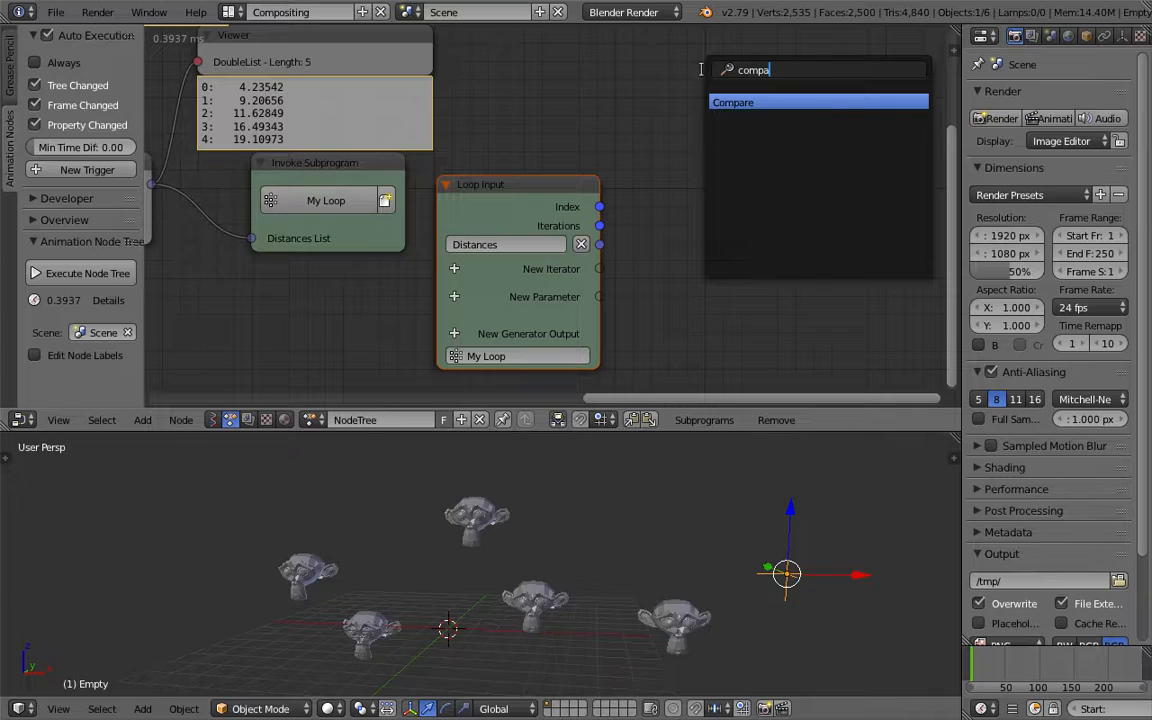
text(a)
key(Return)
click(622, 231)
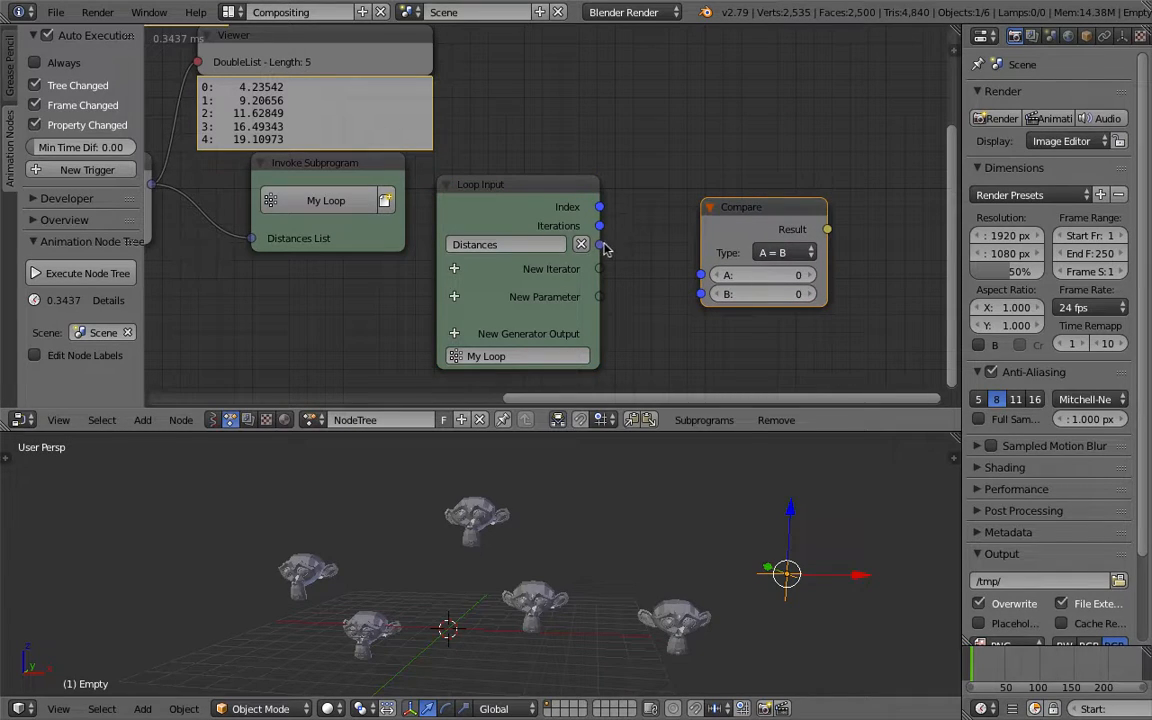
Connect the Loop Input's Distances iterator to input A of the Compare node.
drag(603, 245, 702, 275)
middle_drag(790, 275, 565, 255)
scroll(565, 255, up, 2)
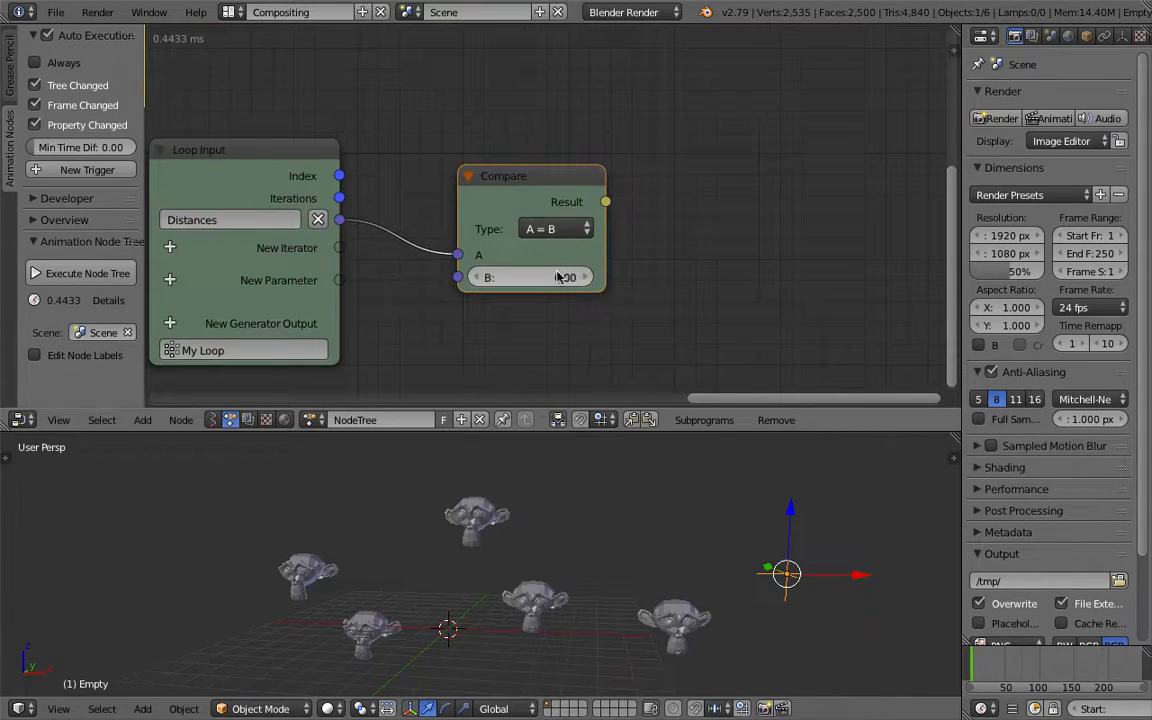
Set the Compare node to A > B with B at 3.00 and save over the current blend file.
click(560, 229)
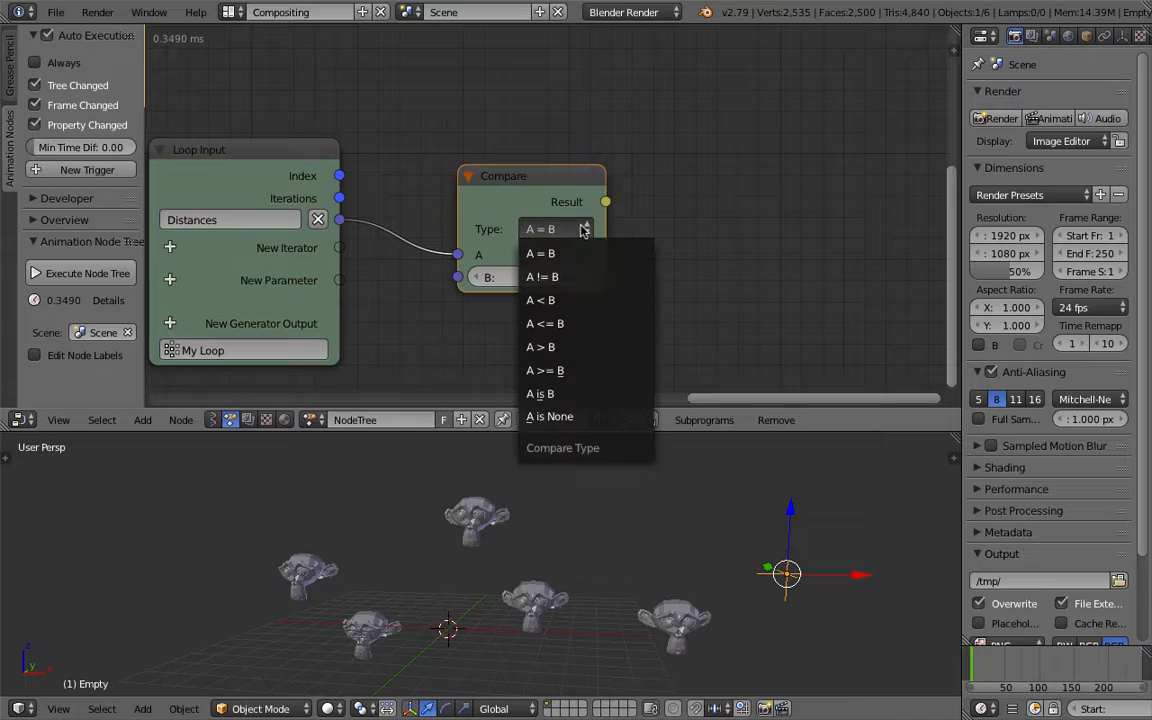
click(576, 348)
click(569, 279)
text(3)
key(Return)
key(ctrl+s)
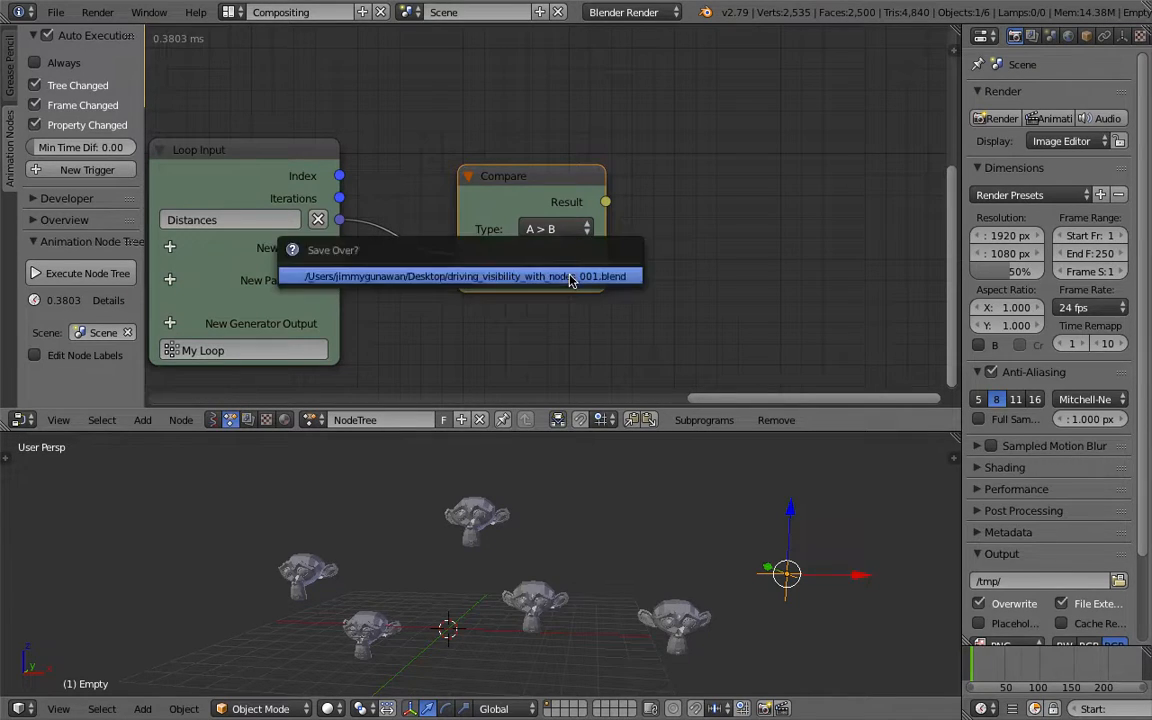
click(569, 277)
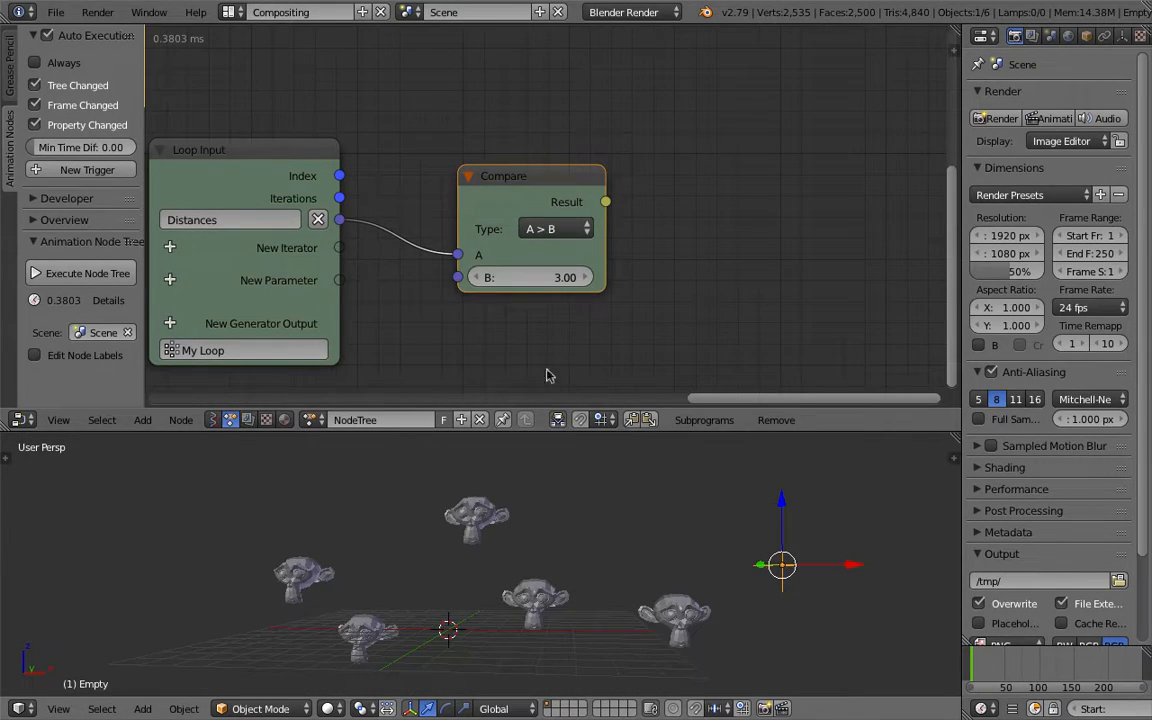
Add a Boolean generator output to the loop, place it beside Compare and connect Compare's Result to its Boolean input.
scroll(547, 376, down, 3)
middle_drag(527, 296, 569, 284)
drag(571, 186, 534, 200)
middle_drag(538, 171, 518, 131)
drag(696, 172, 788, 134)
drag(729, 185, 725, 187)
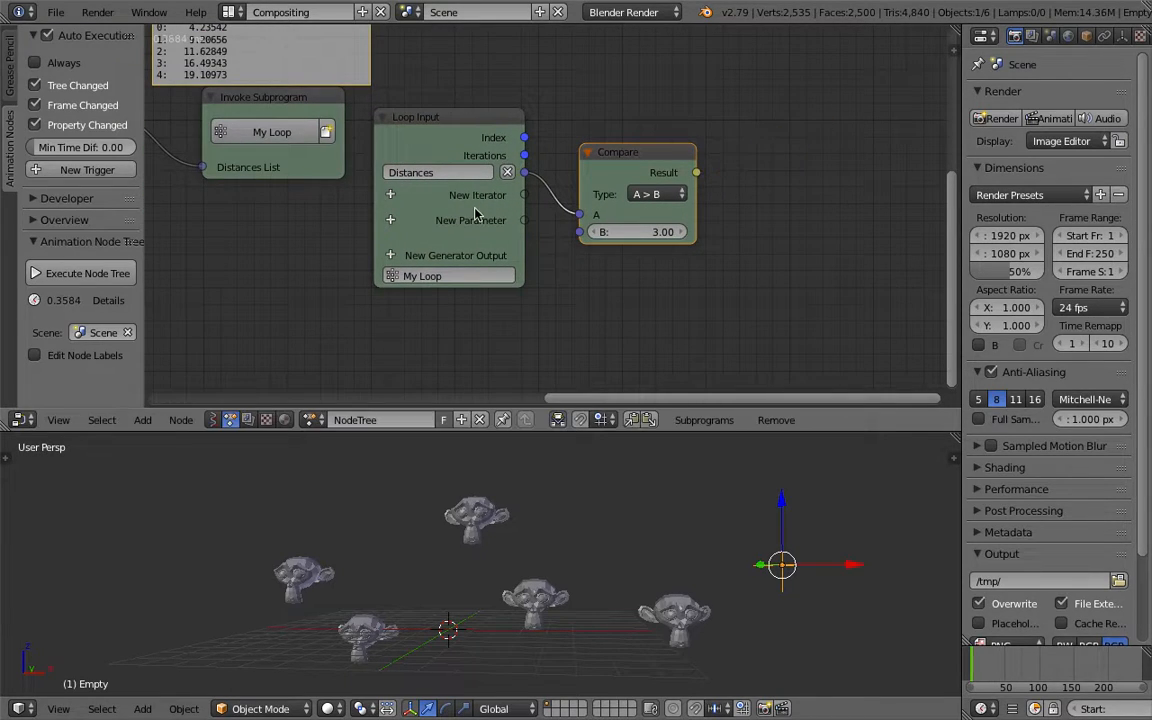
click(391, 256)
text(boo)
key(Return)
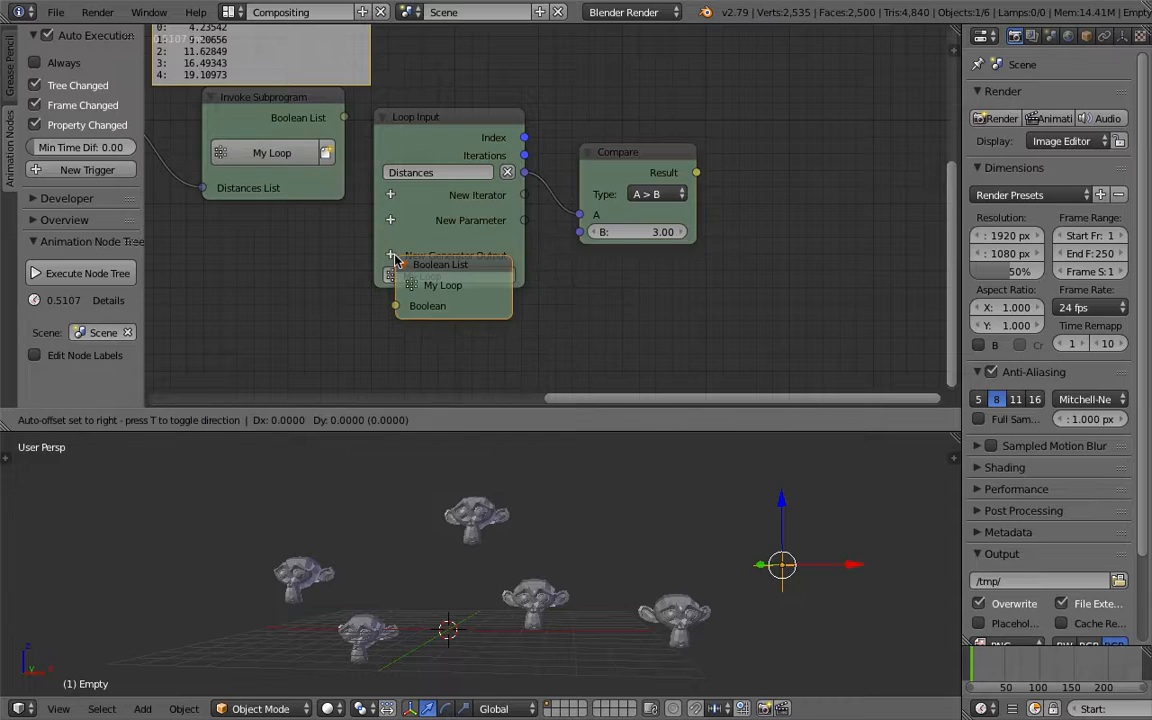
click(789, 171)
drag(698, 173, 771, 216)
Move the Loop Input, Compare and Boolean List nodes together below the Invoke Subprogram node and save the file.
scroll(738, 221, down, 3)
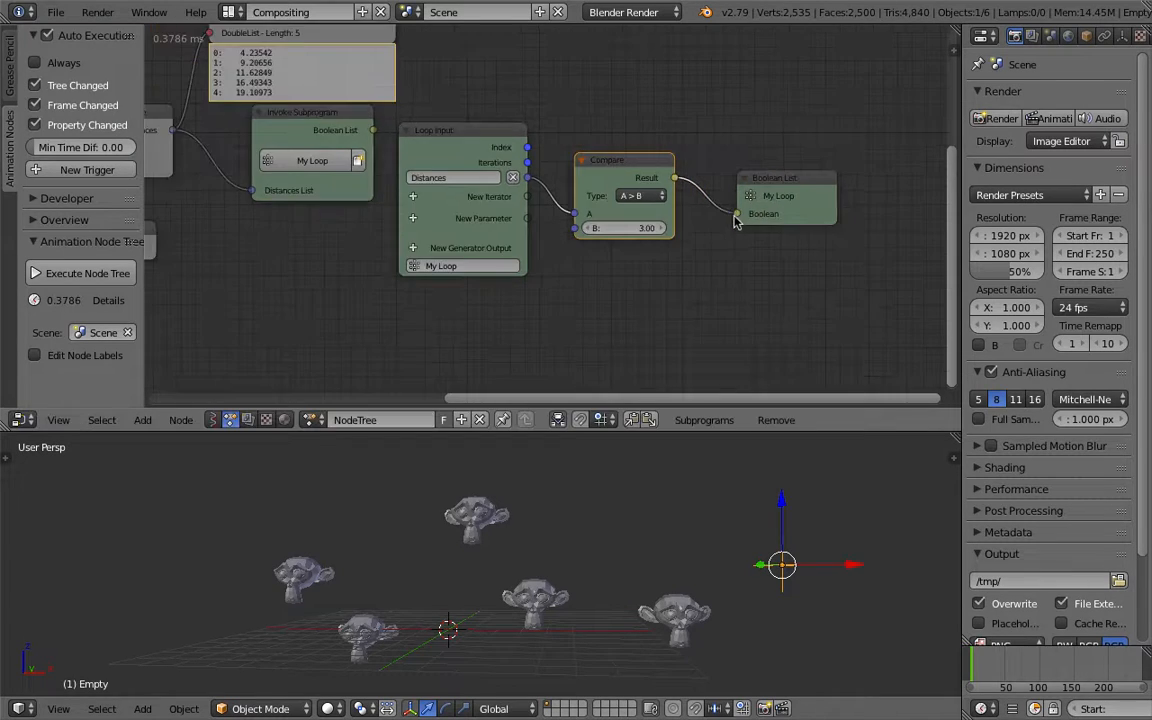
shift+right_click(503, 163)
shift+right_click(615, 166)
key(g)
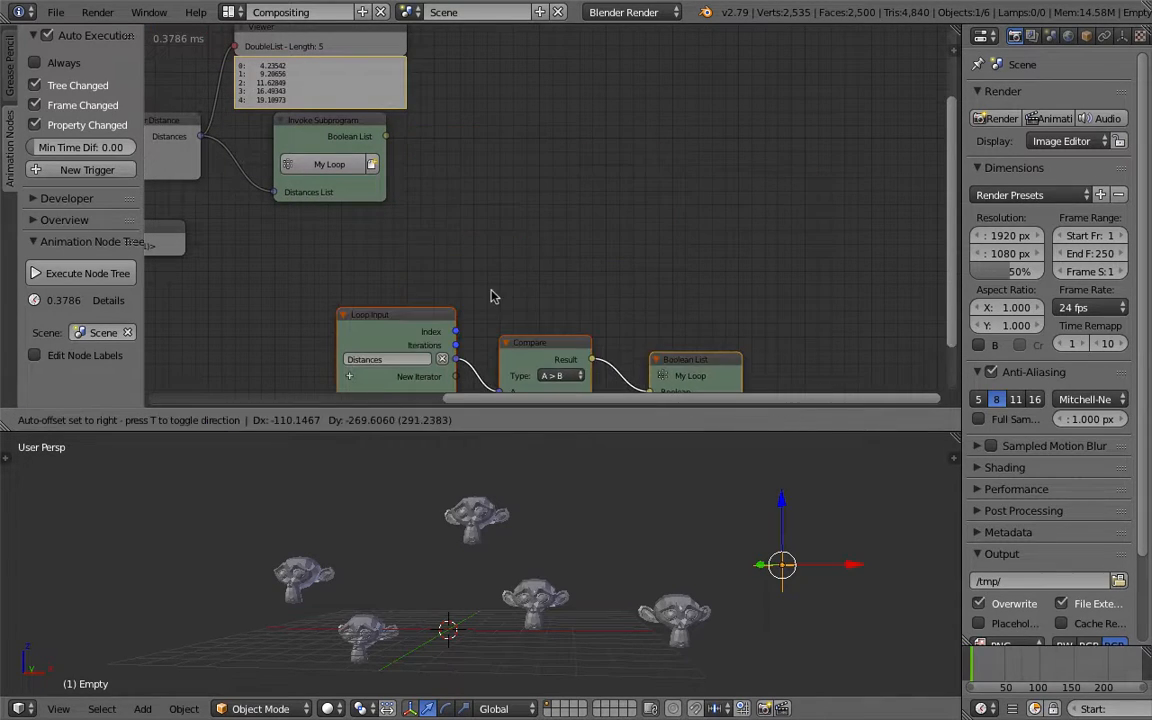
click(420, 238)
key(ctrl+s)
click(447, 248)
Duplicate the distances Viewer beside Invoke Subprogram and connect the Boolean List output to the copy.
scroll(380, 82, up, 4)
middle_drag(380, 82, 465, 105)
right_click(437, 45)
key(shift+d)
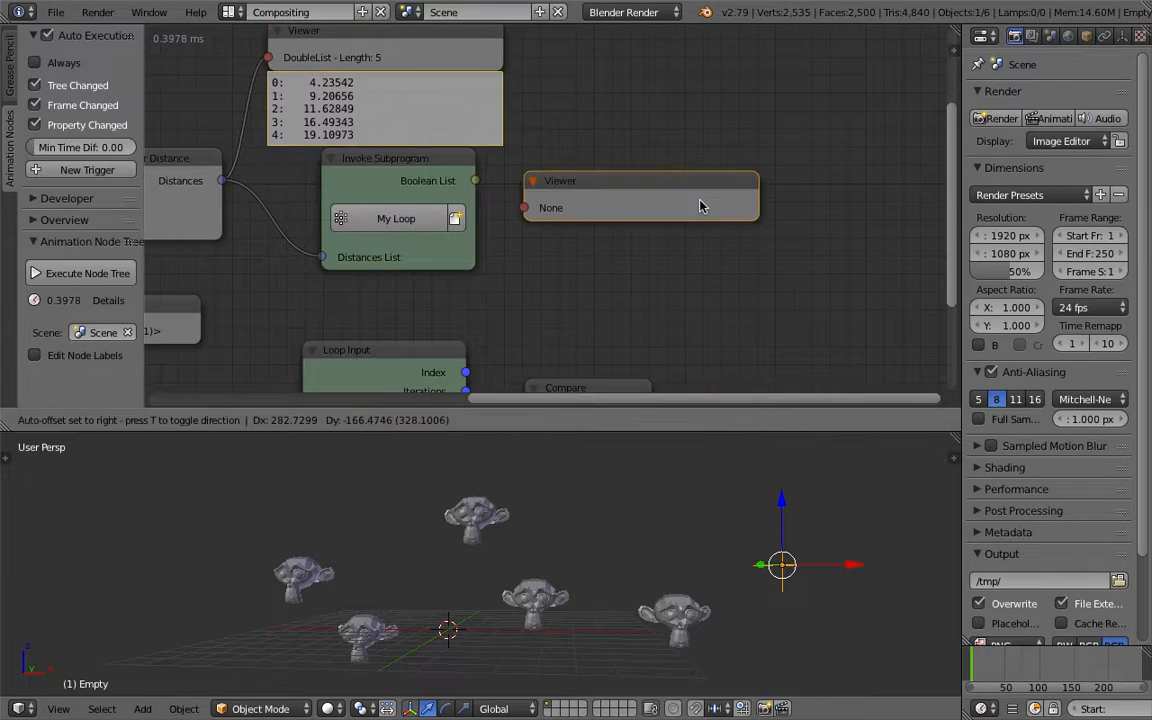
click(697, 196)
drag(475, 180, 532, 211)
middle_drag(570, 145, 601, 140)
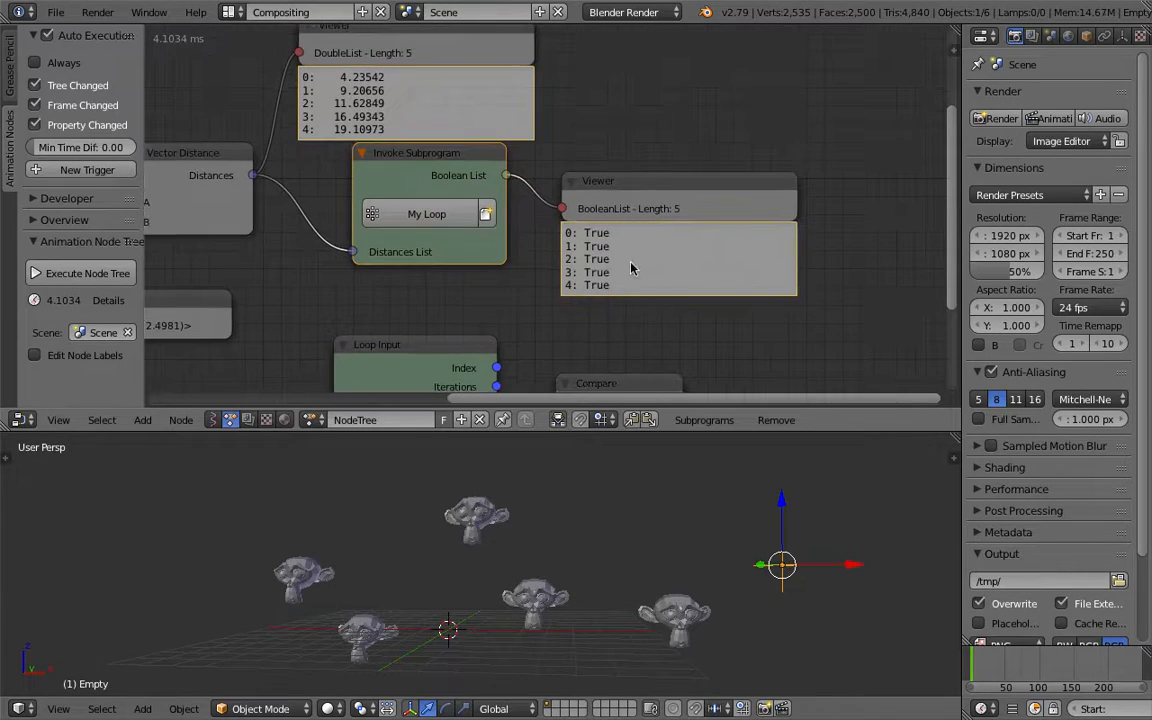
Move the empty onto the monkey at the positive X end of the row.
middle_drag(741, 475, 745, 458)
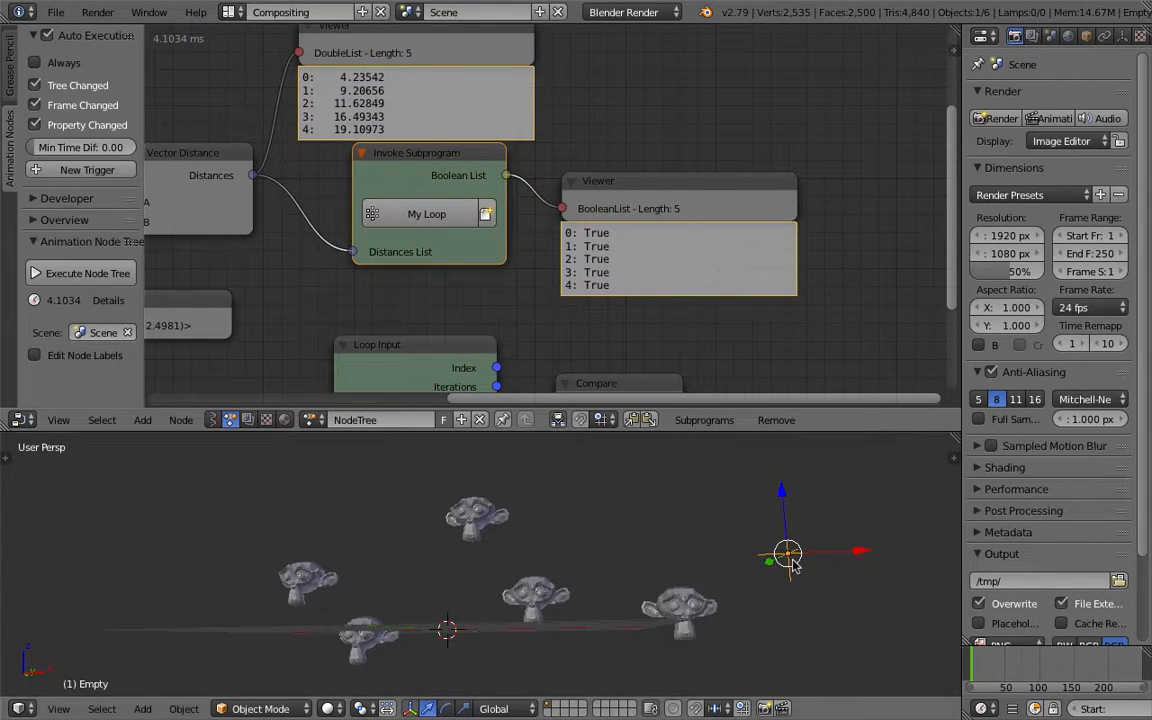
key(g)
click(680, 615)
key(g)
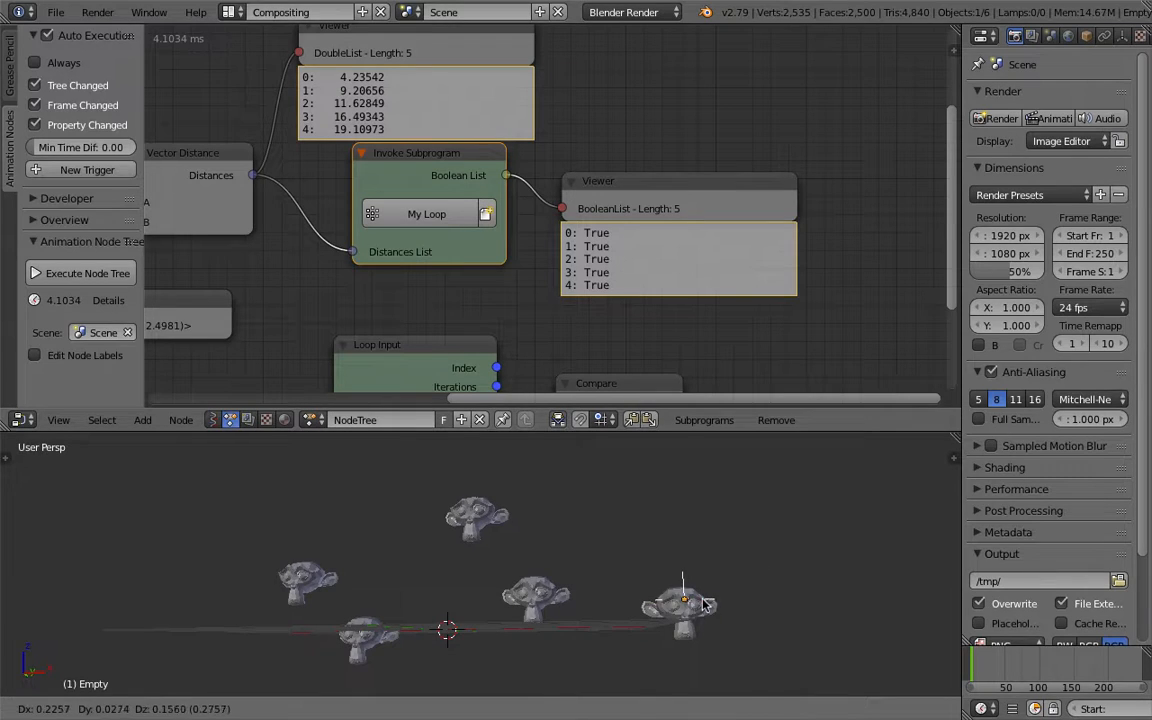
click(702, 604)
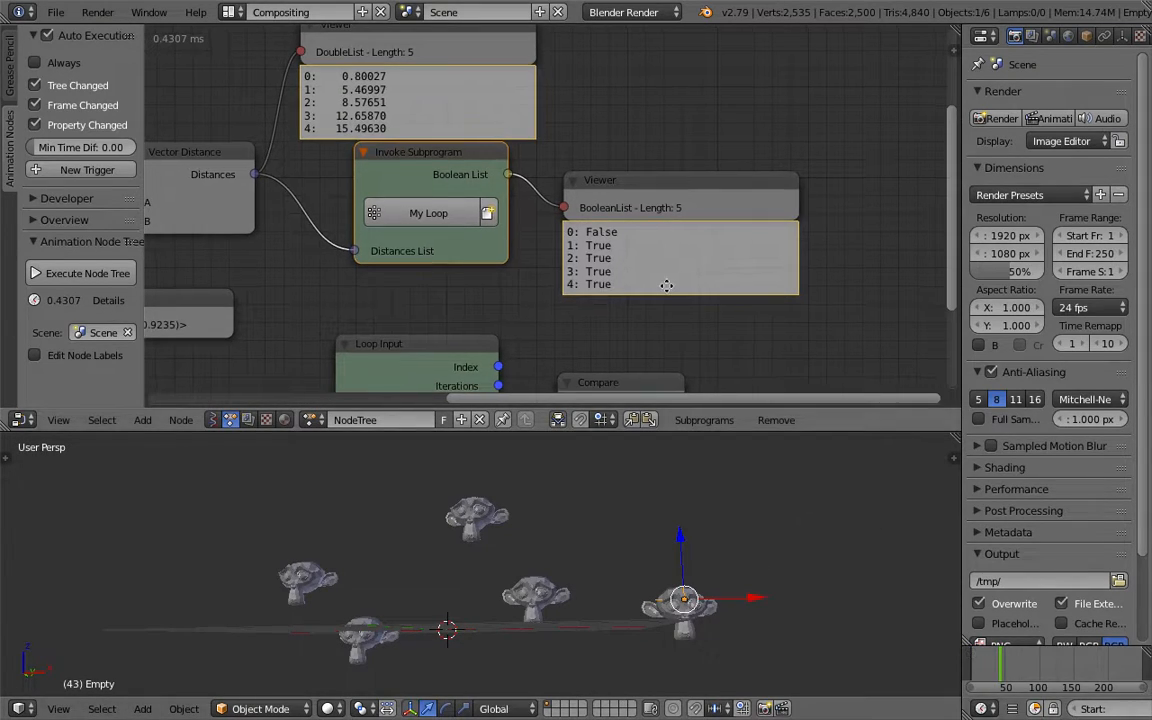
Examine the Boolean List and distances Viewers against the threshold B in the Compare node.
scroll(628, 232, up, 1)
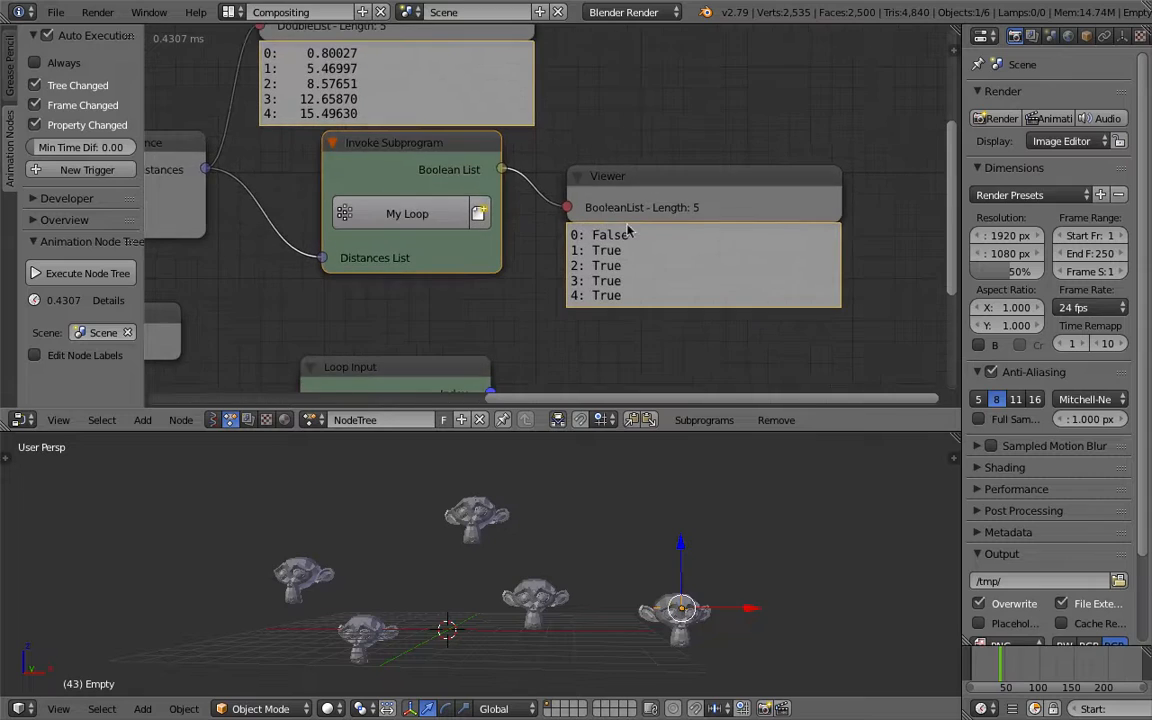
middle_drag(618, 256, 710, 313)
scroll(481, 231, up, 2)
middle_drag(481, 231, 568, 319)
scroll(462, 187, up, 3)
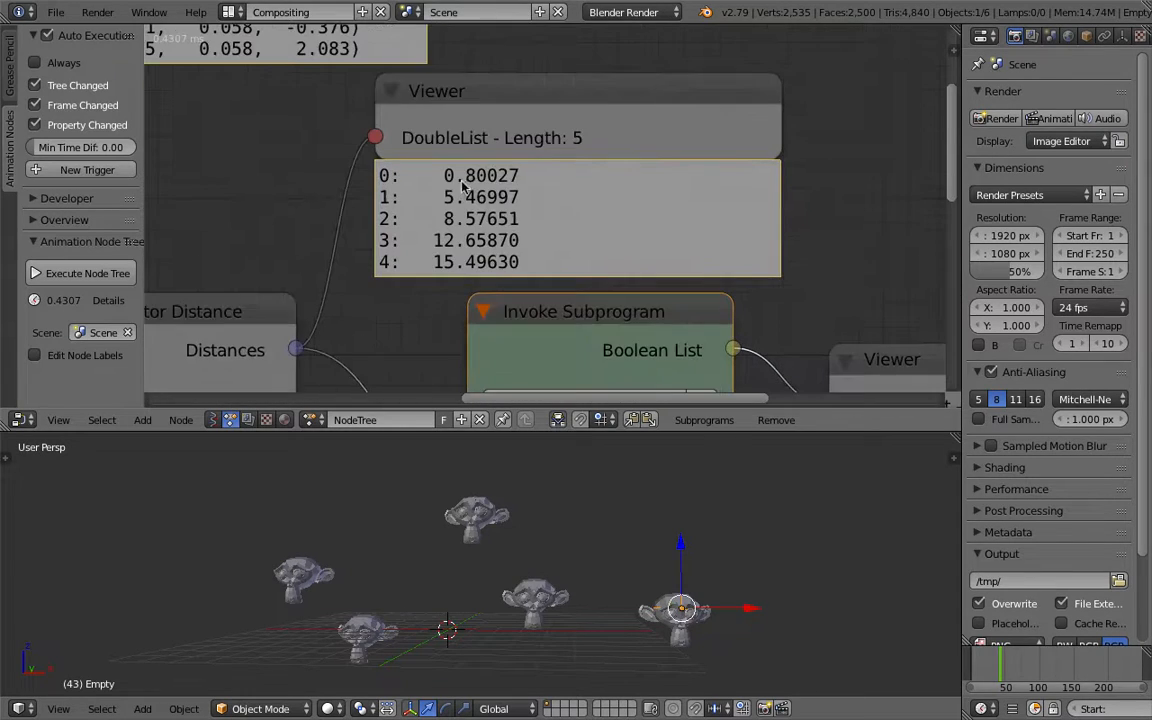
scroll(505, 200, down, 2)
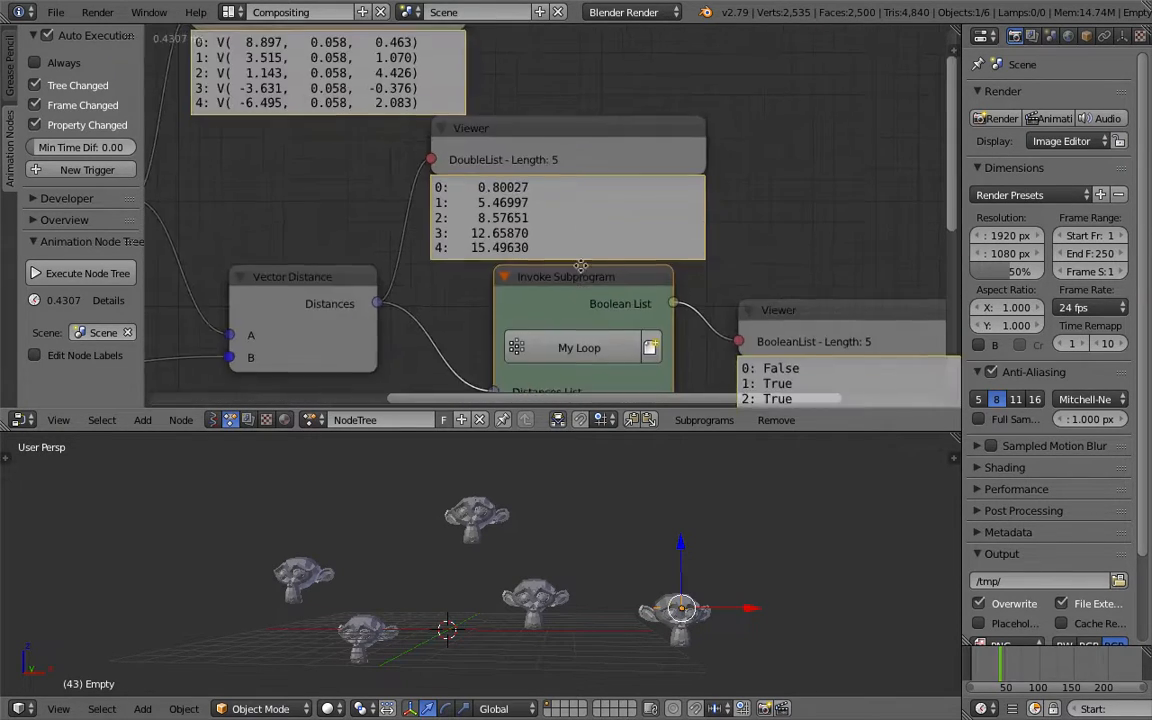
middle_drag(636, 370, 567, 136)
middle_drag(680, 380, 598, 276)
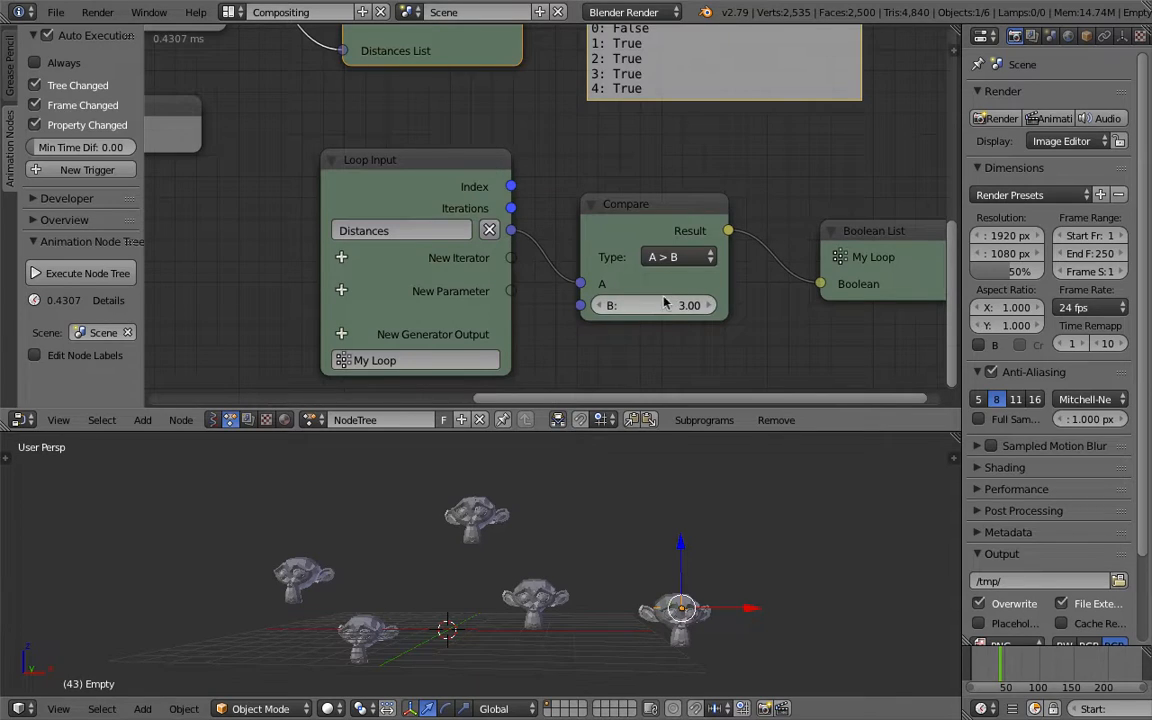
click(665, 303)
click(757, 311)
scroll(668, 135, down, 2)
middle_drag(664, 144, 641, 183)
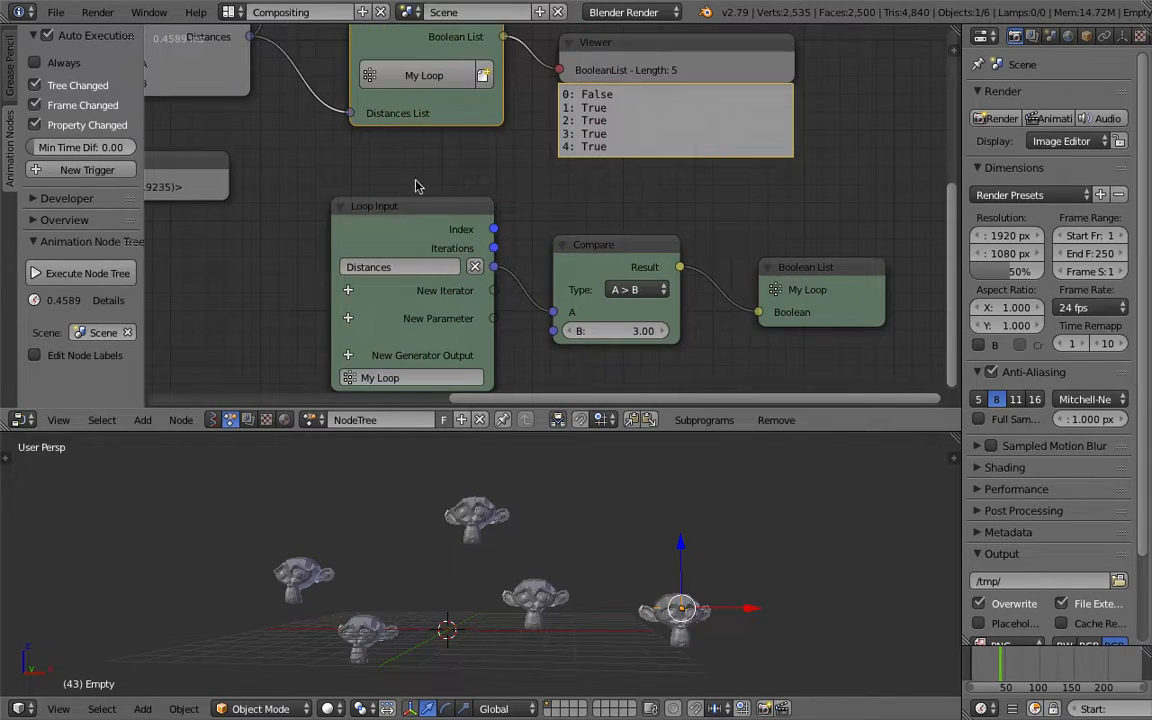
Turn on Always auto execution and move the empty among the monkeys to test the comparison.
click(78, 64)
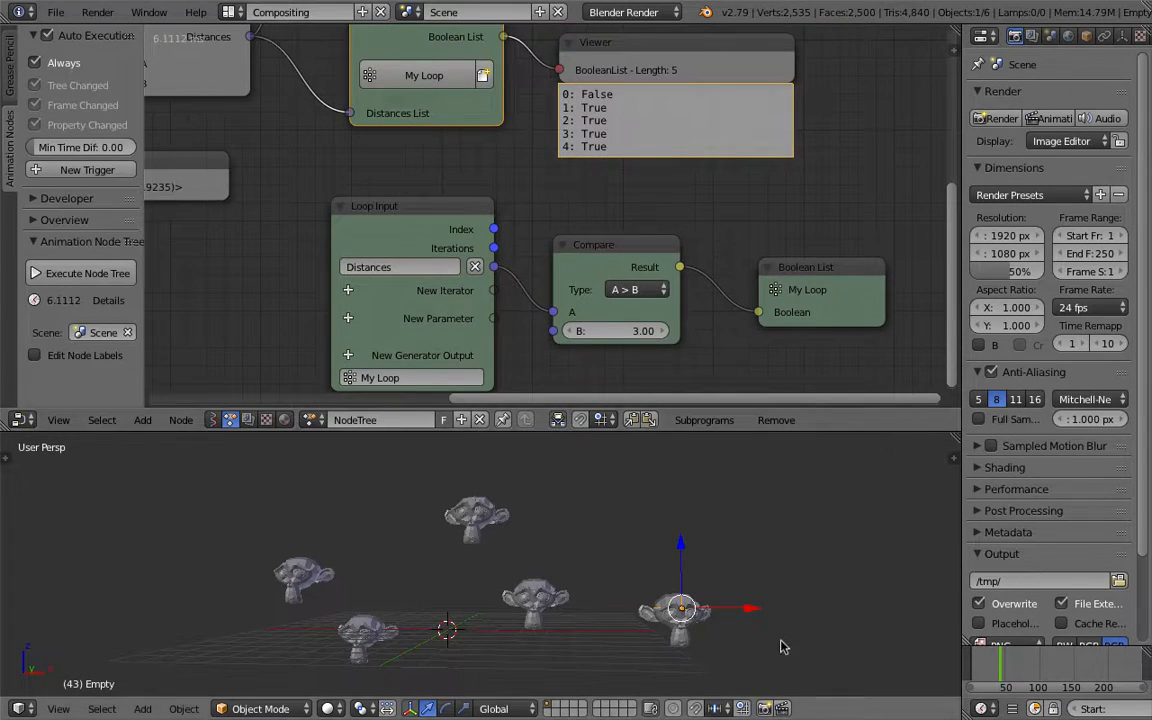
key(g)
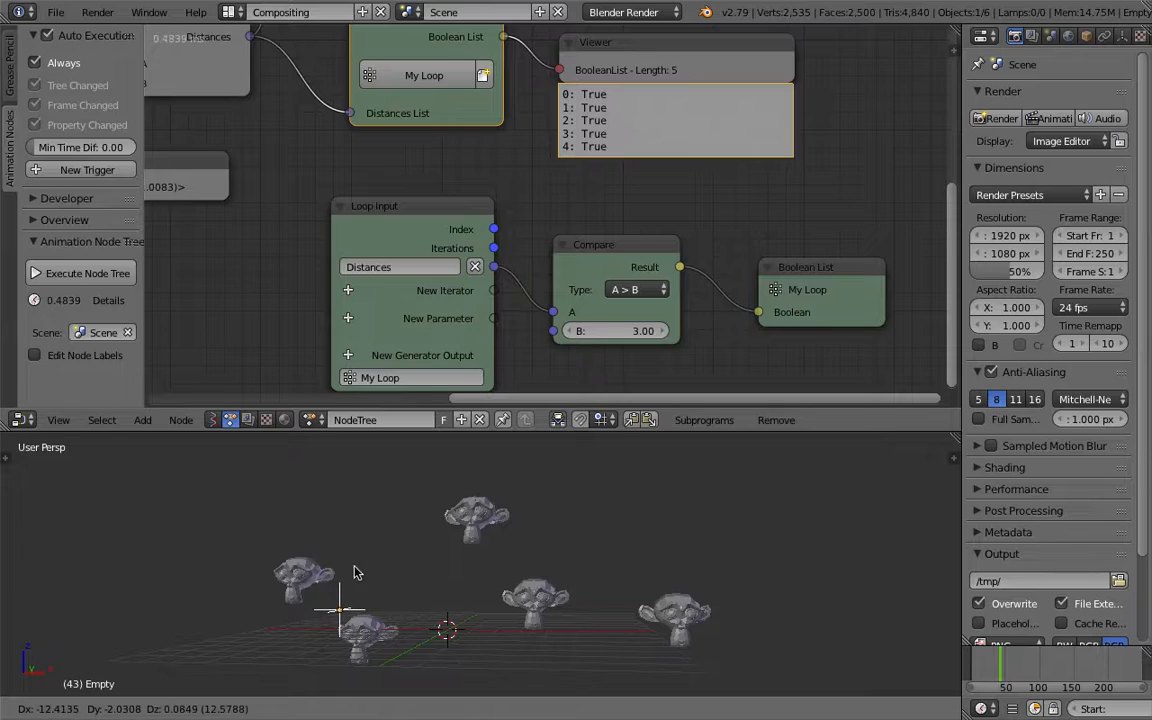
click(407, 586)
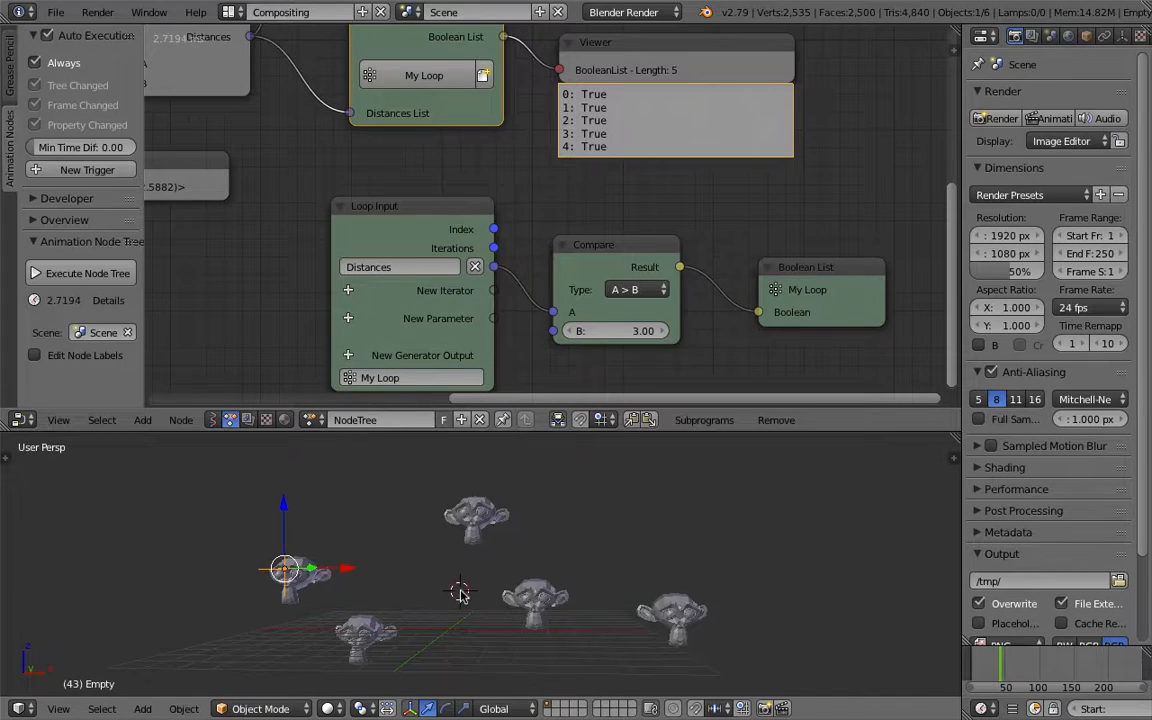
key(g)
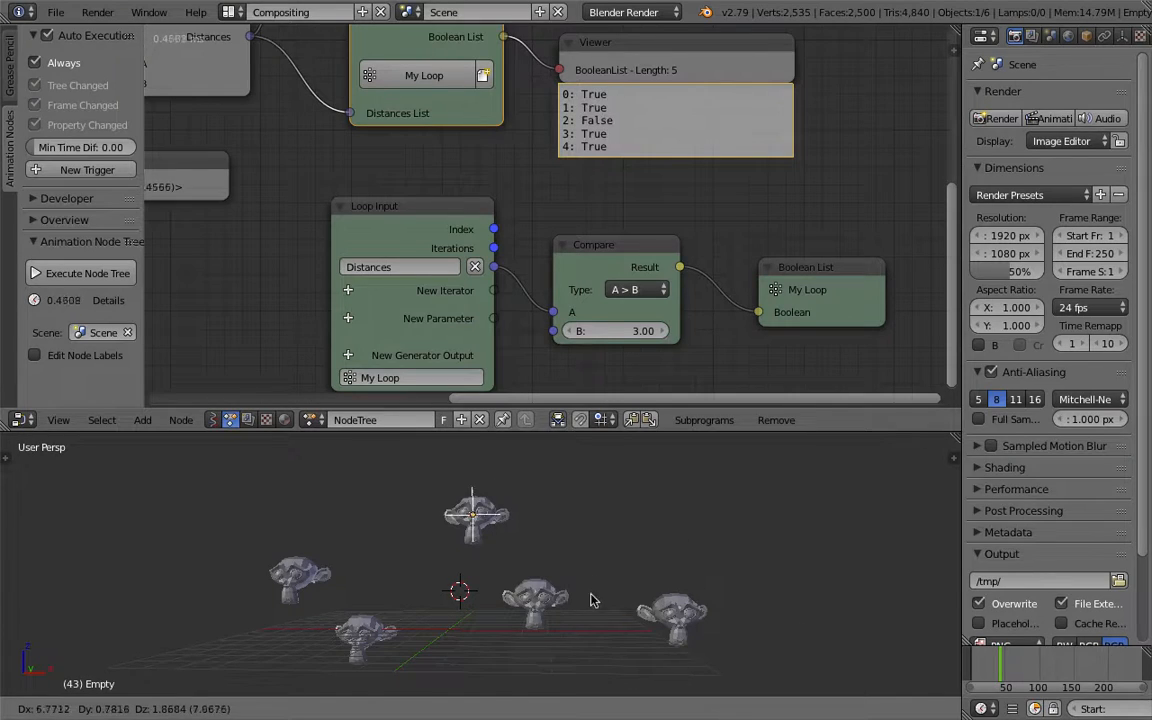
click(538, 581)
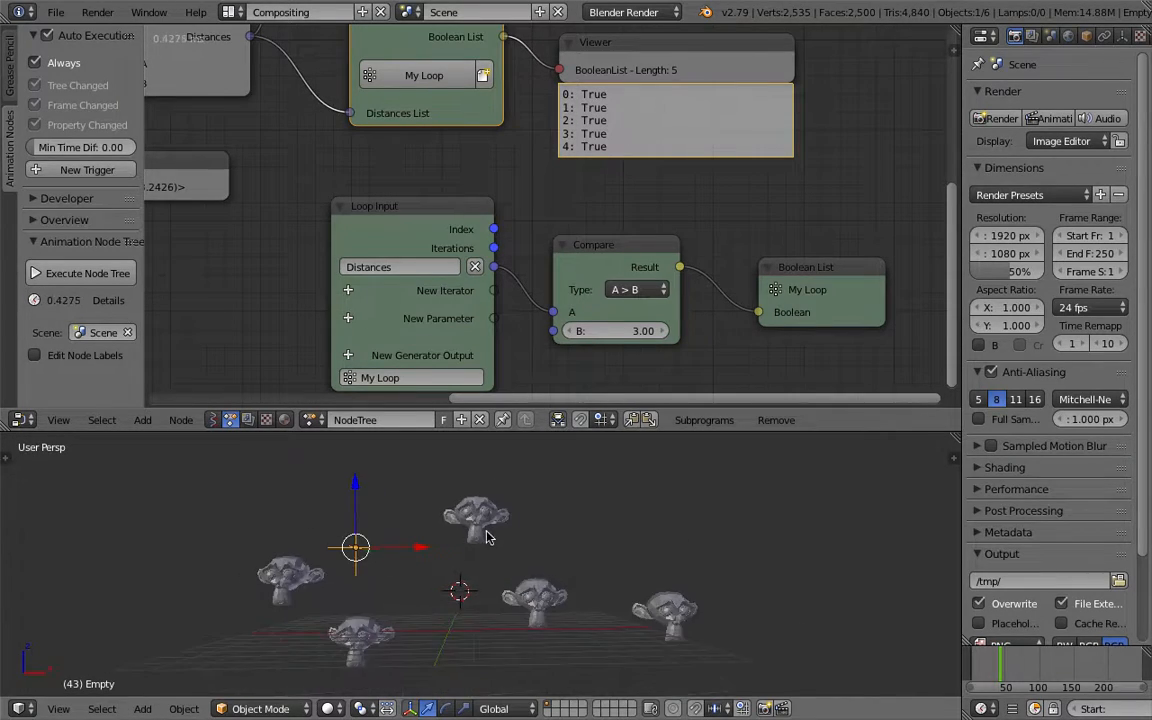
middle_drag(486, 537, 528, 545)
Turn off Always auto execution for the node tree.
scroll(591, 288, down, 3)
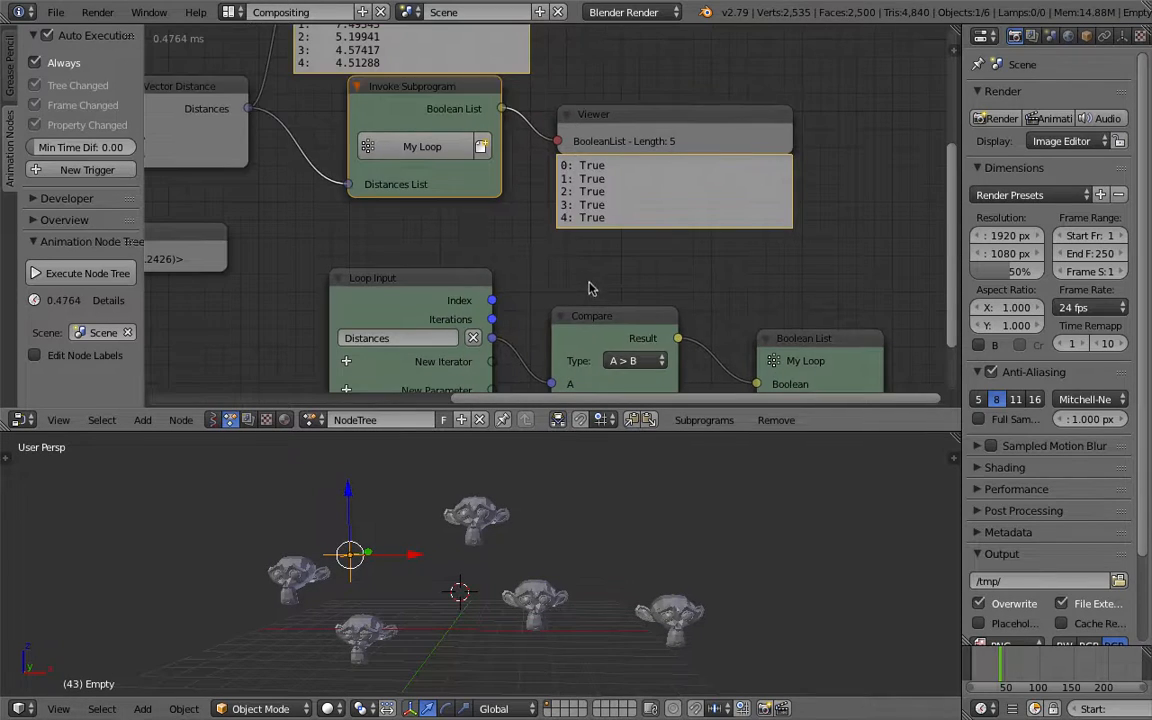
scroll(612, 286, up, 1)
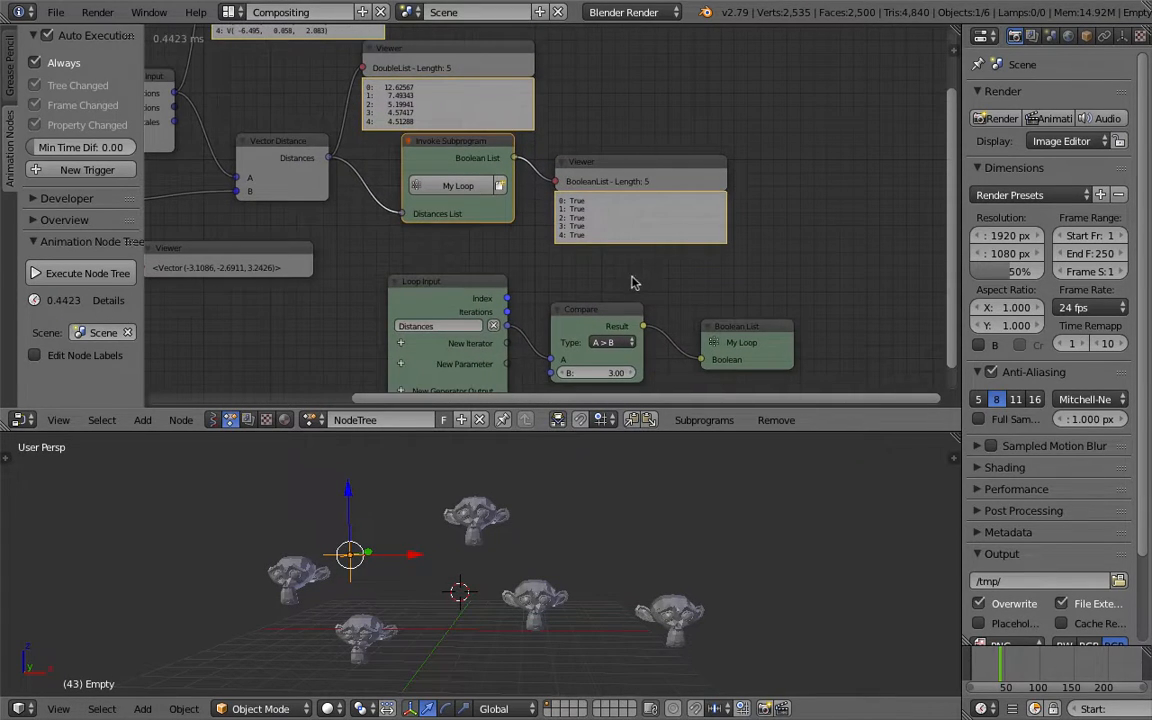
click(66, 63)
Add an Object Visibility Output node above the Boolean List Viewer.
scroll(560, 170, up, 3)
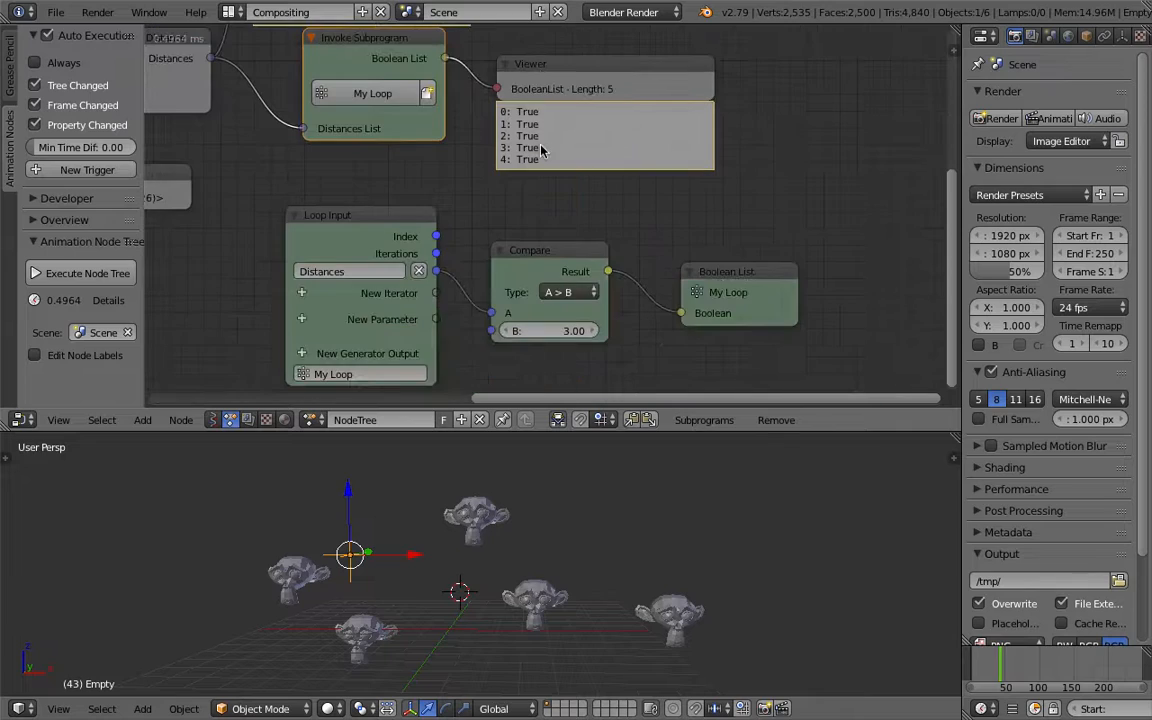
middle_drag(543, 143, 512, 252)
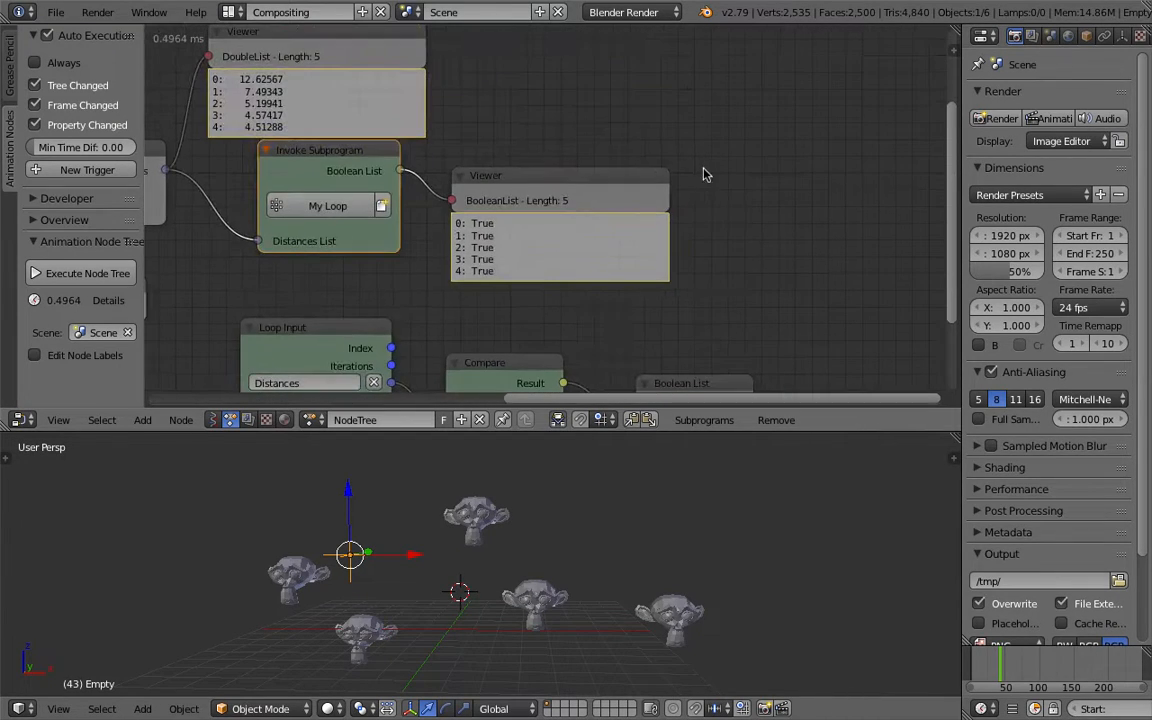
key(shift+a)
click(704, 167)
text(vis)
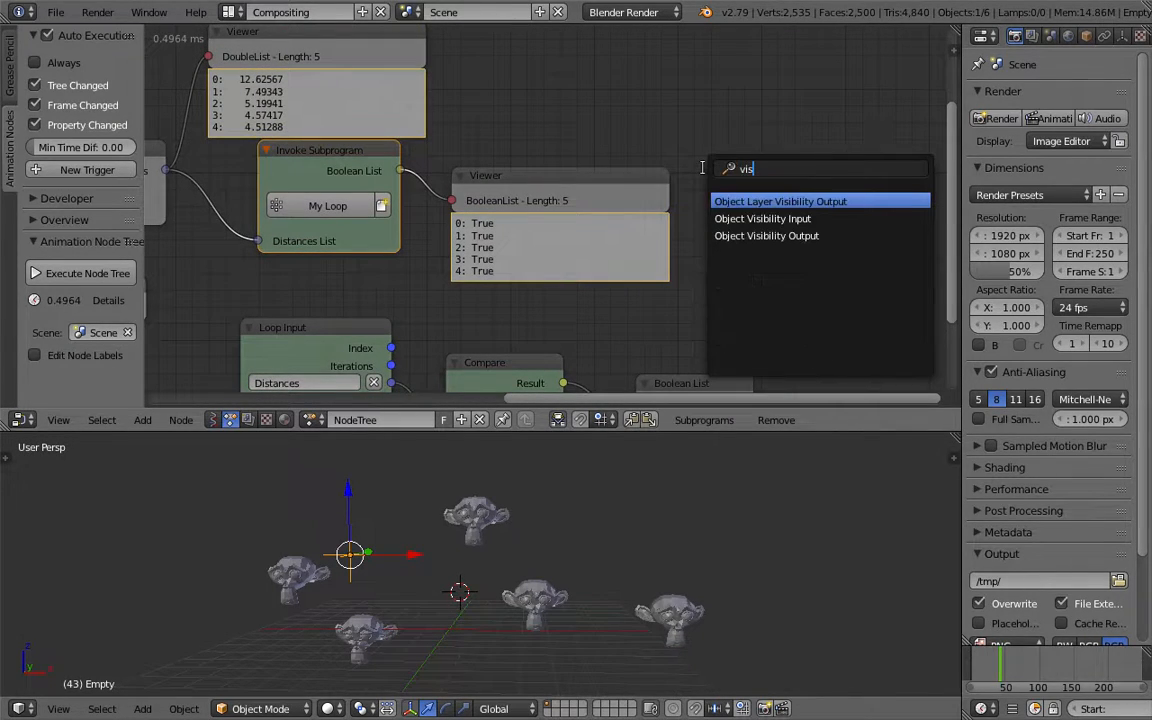
key(Down)
key(Down)
key(Return)
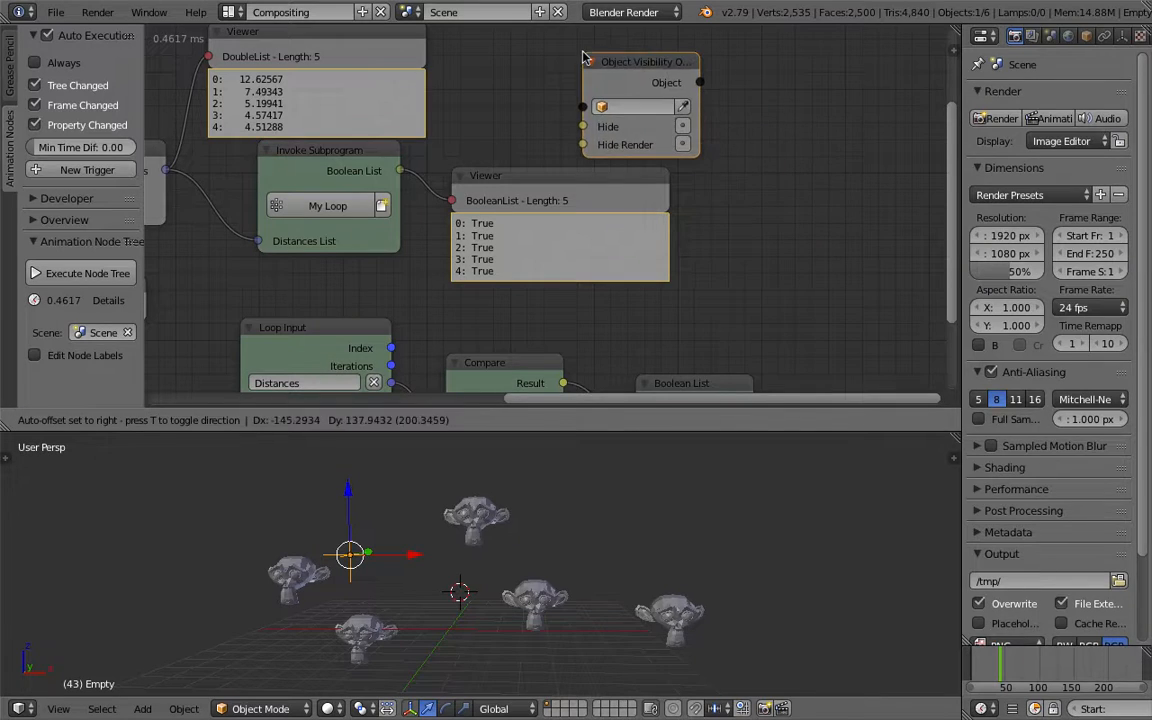
click(584, 55)
Move the Boolean List Viewer slightly away from the Object Visibility Output node and save the file.
scroll(612, 200, down, 2)
middle_drag(640, 180, 767, 190)
drag(686, 208, 697, 229)
key(ctrl+s)
click(697, 229)
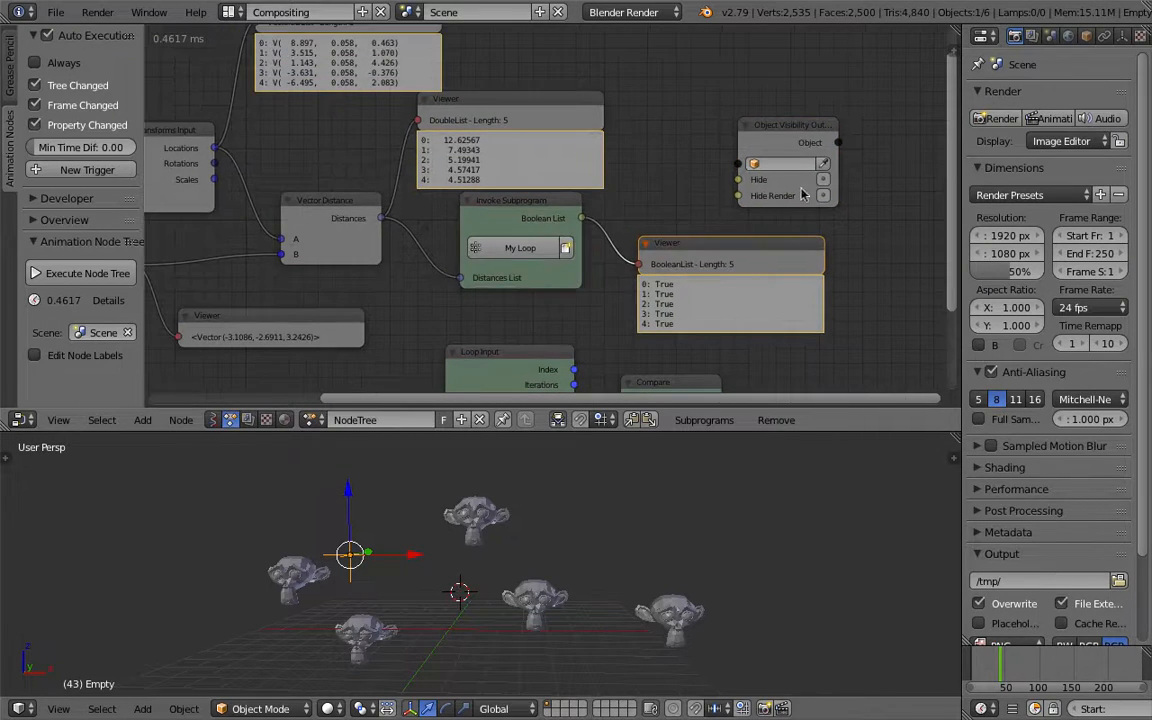
Connect the group node's Objects output to the object input of the Object Visibility Output node.
middle_drag(411, 156, 530, 192)
scroll(545, 200, down, 3)
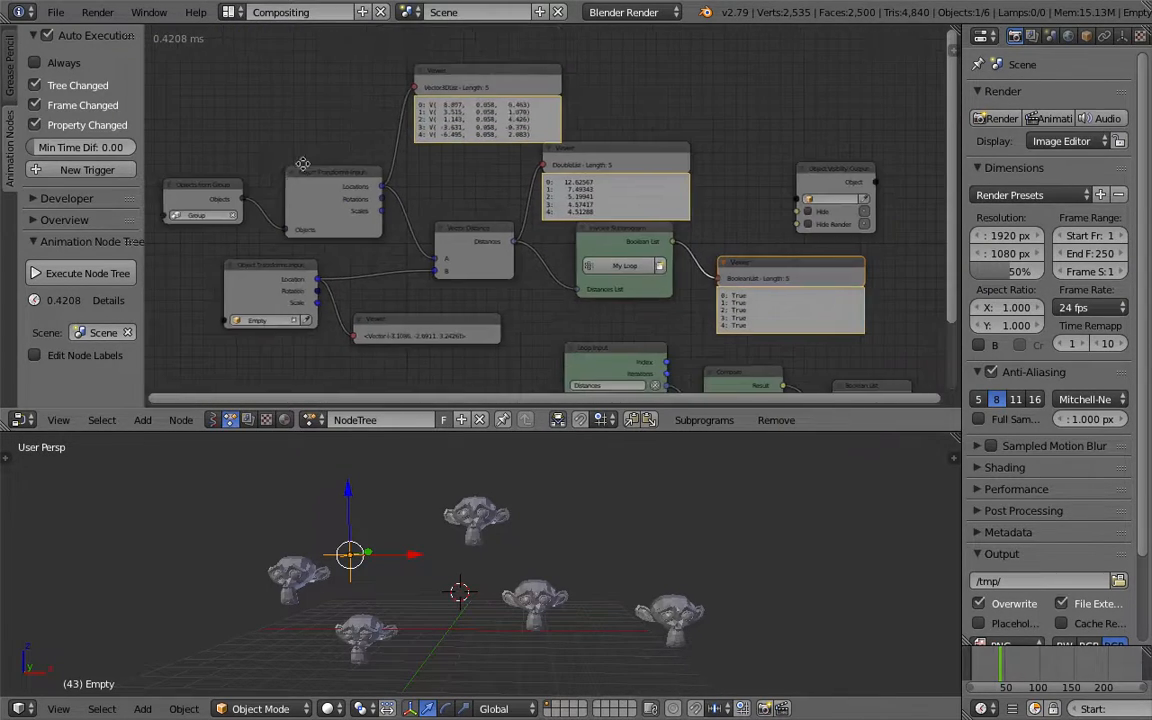
middle_drag(301, 164, 320, 158)
drag(262, 192, 816, 192)
Connect Invoke Subprogram's Boolean List output to both Hide and Hide Render of the Object Visibility Output node.
middle_drag(771, 213, 570, 185)
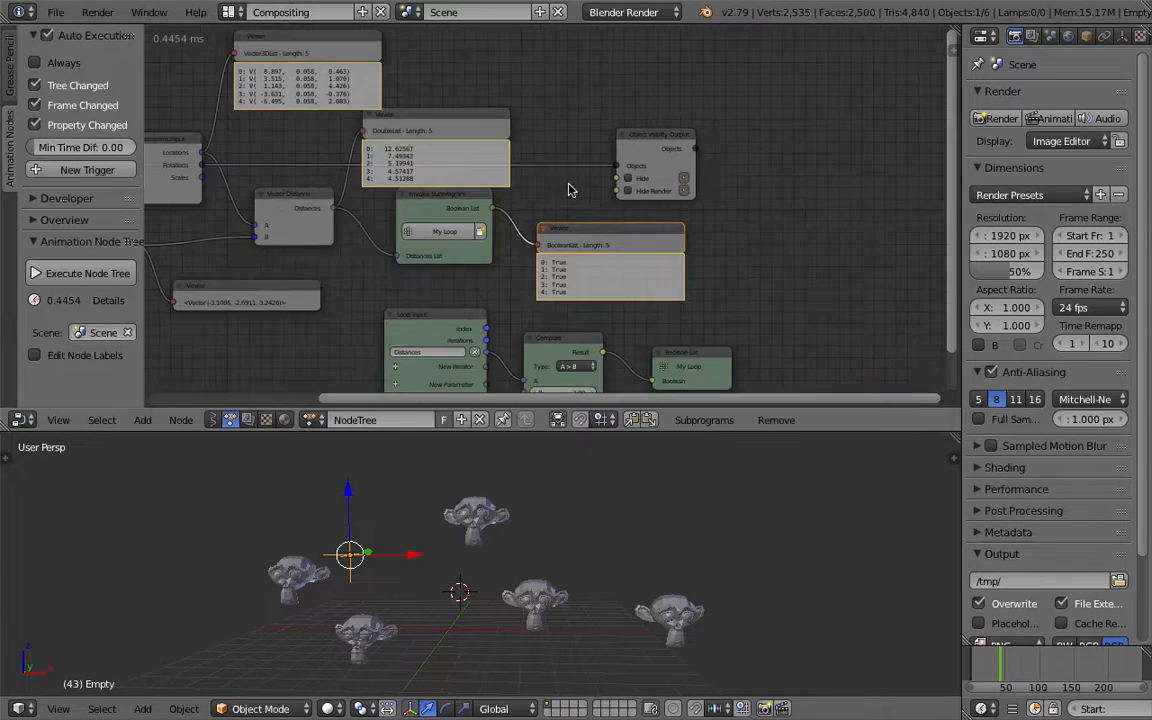
scroll(569, 190, up, 2)
drag(484, 209, 628, 188)
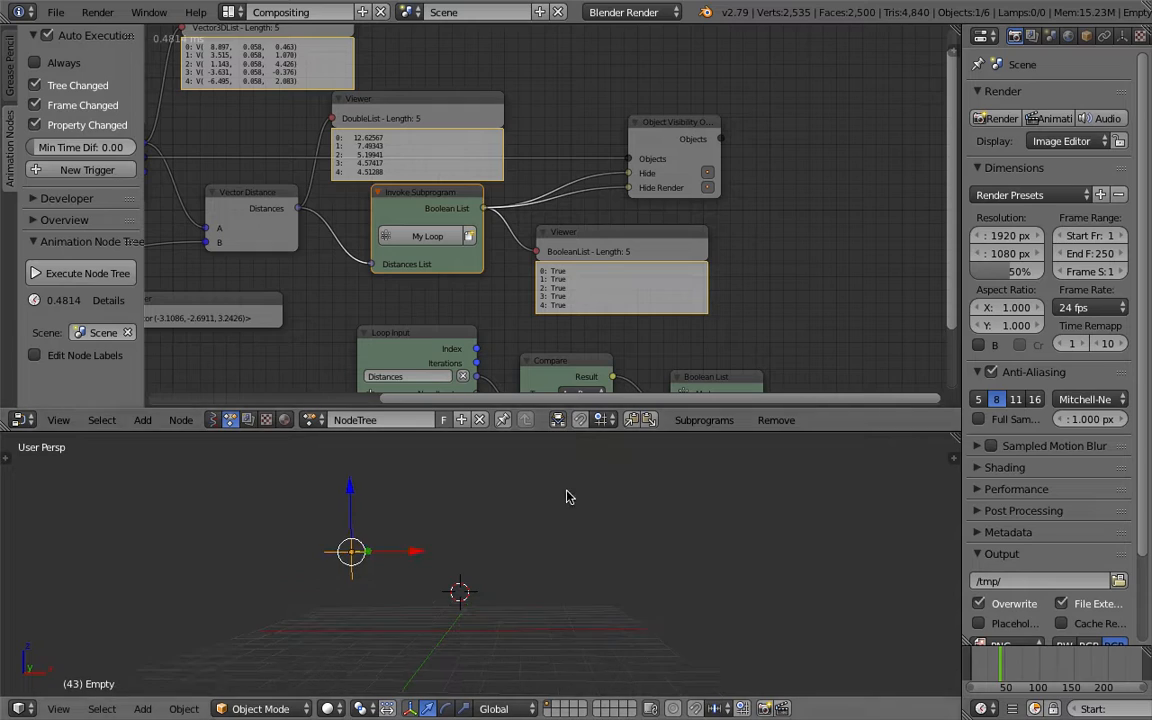
Turn on Always auto execution and move the empty through the monkeys' area to test the visibility control.
key(g)
click(575, 567)
click(60, 62)
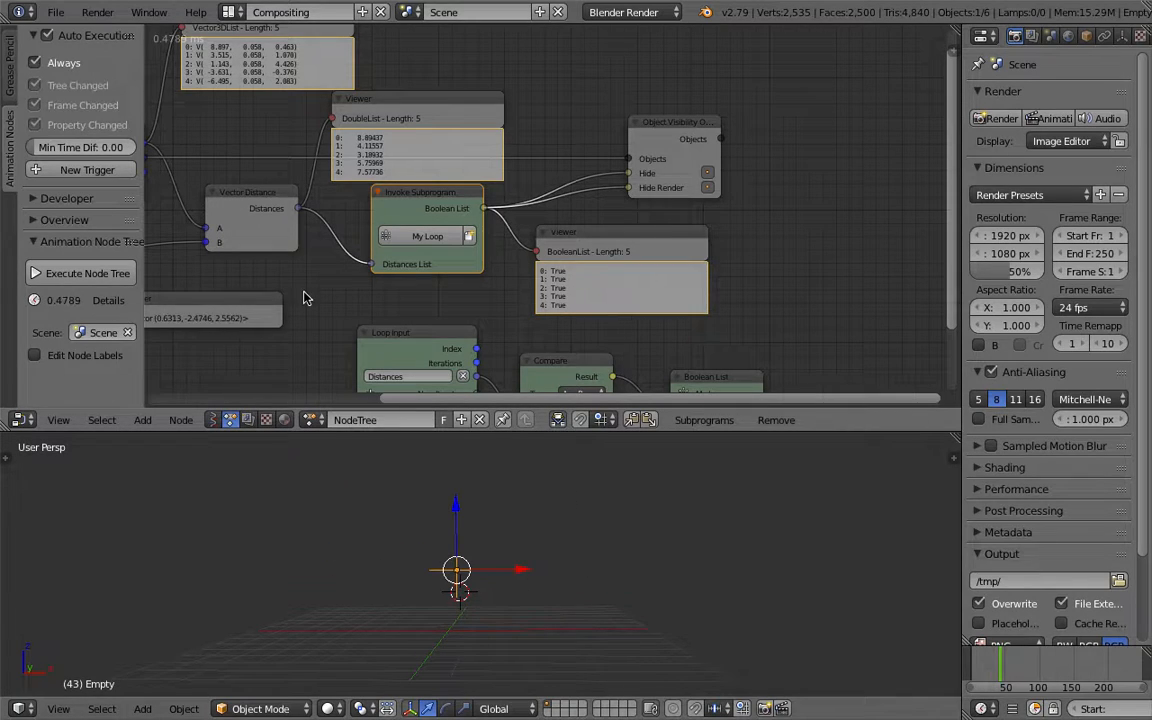
key(g)
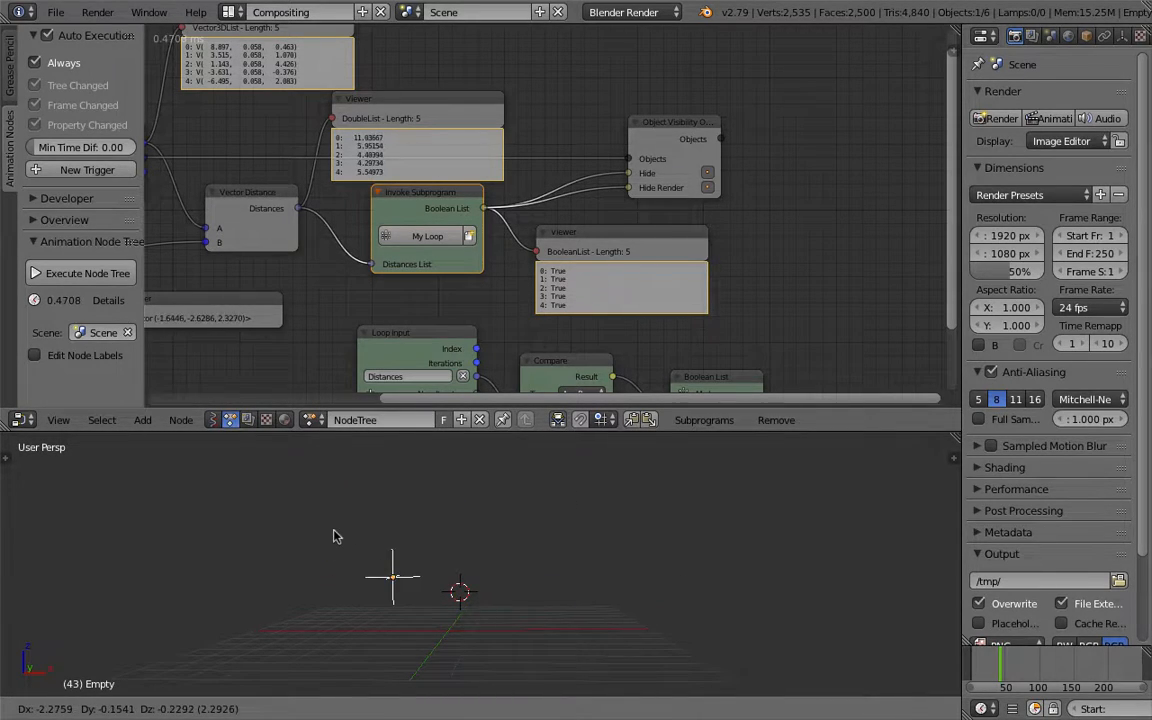
click(495, 567)
middle_drag(540, 590, 521, 592)
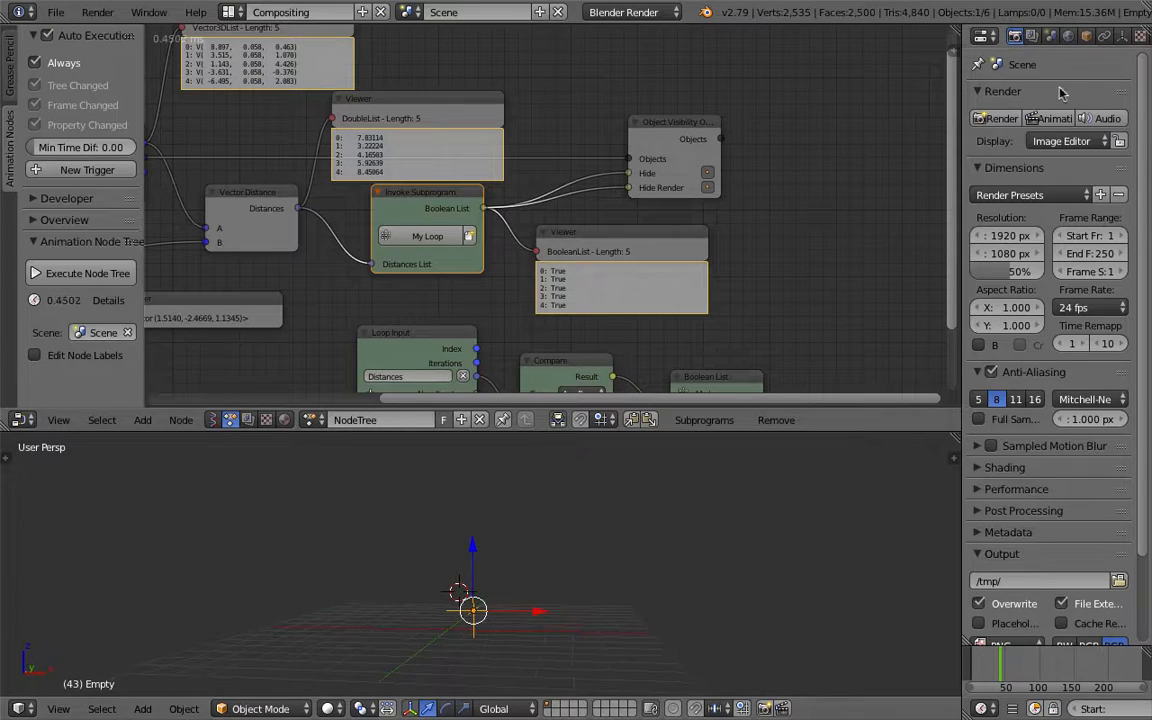
Split the Properties editor area in two and switch the upper part to the Outliner.
drag(1146, 30, 1140, 285)
click(982, 36)
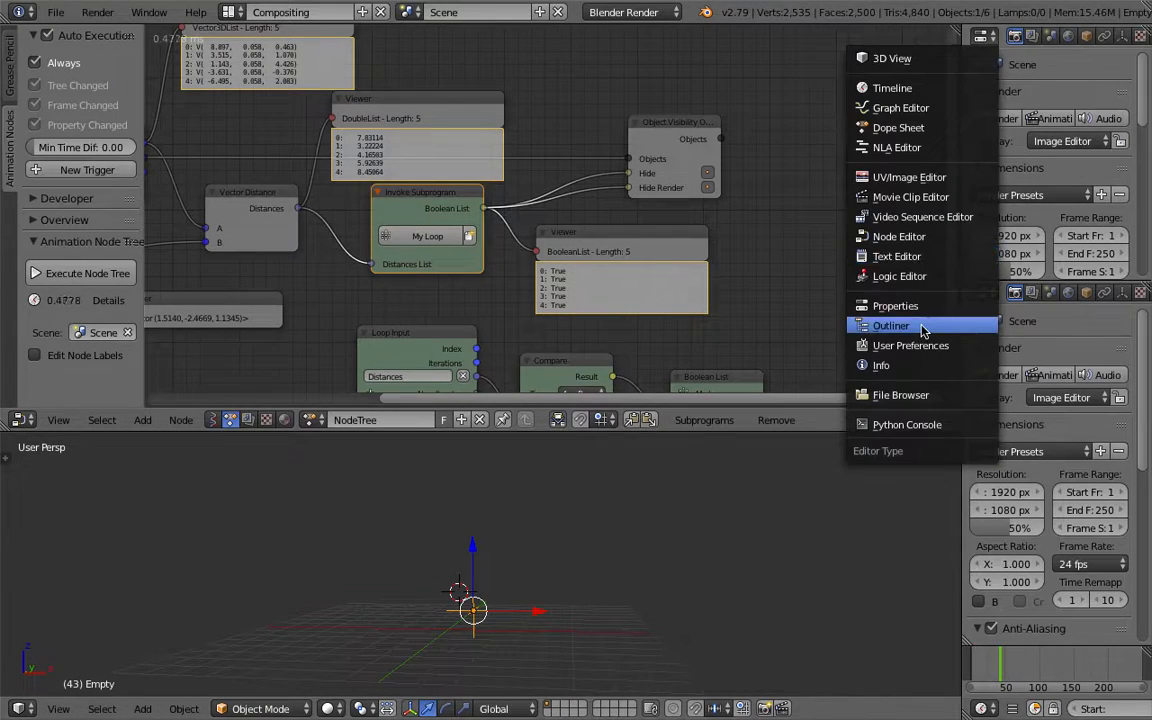
click(891, 326)
Move the empty in several passes until it sits close to the Suzanne.004 monkey, checking the distance-based visibility.
key(g)
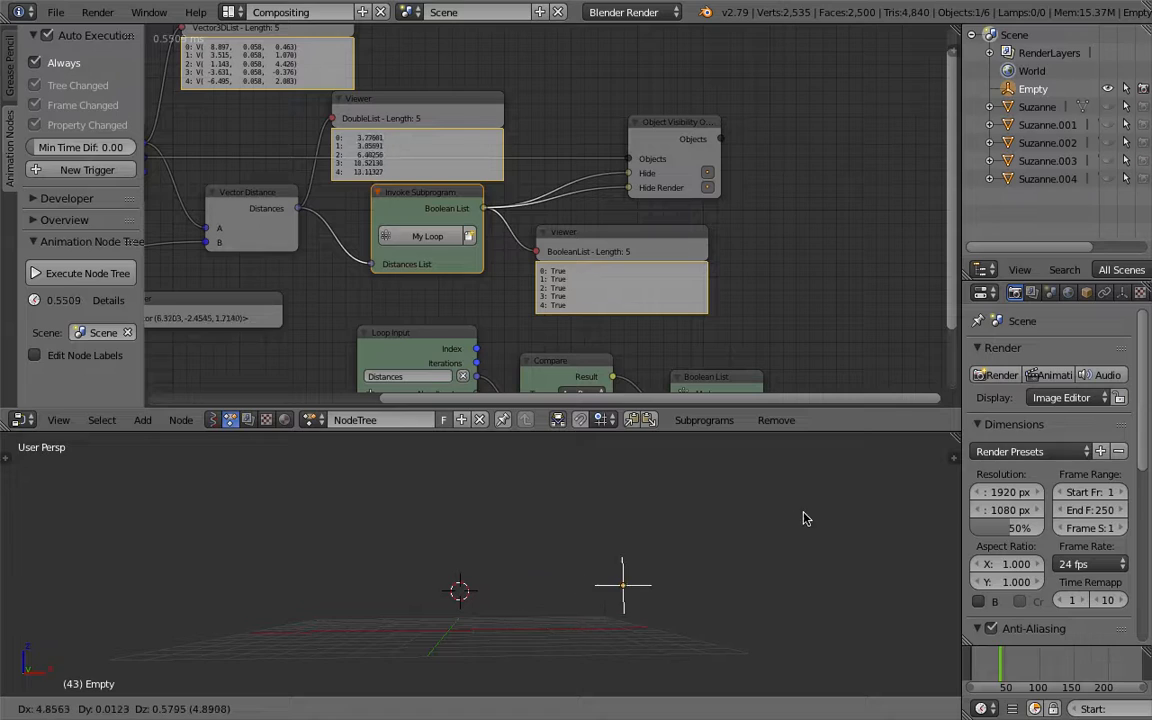
click(703, 532)
middle_drag(722, 586, 681, 612)
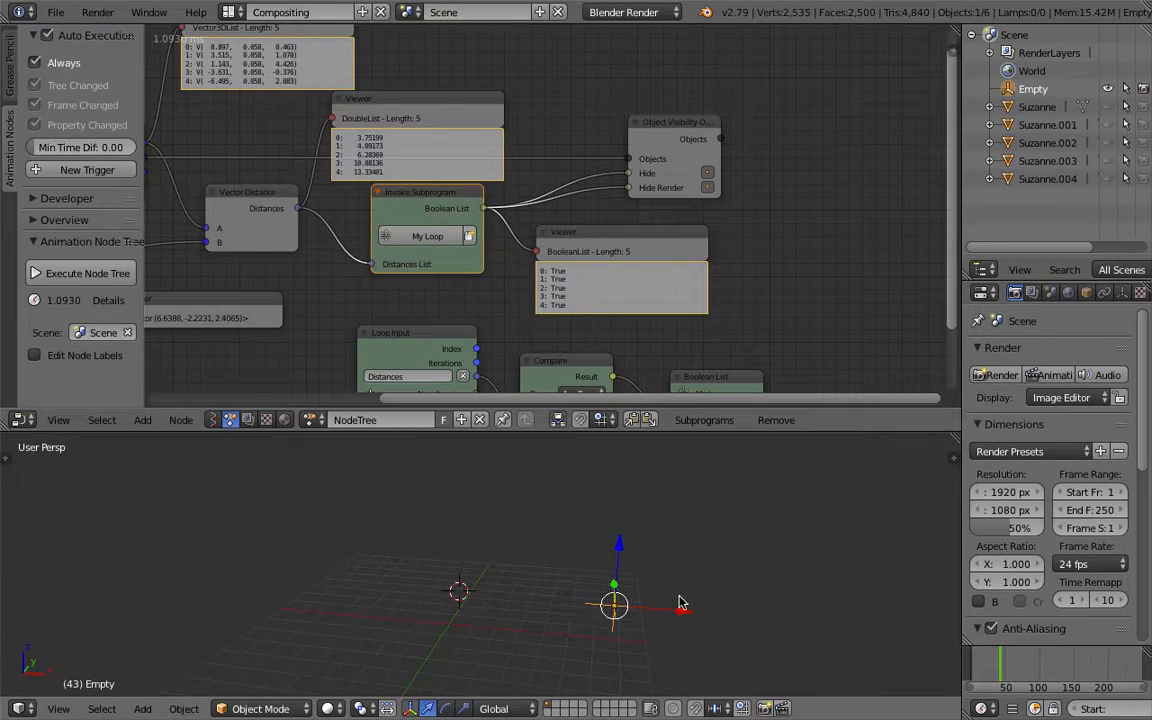
middle_drag(619, 638, 623, 671)
key(g)
click(619, 591)
middle_drag(602, 539, 517, 571)
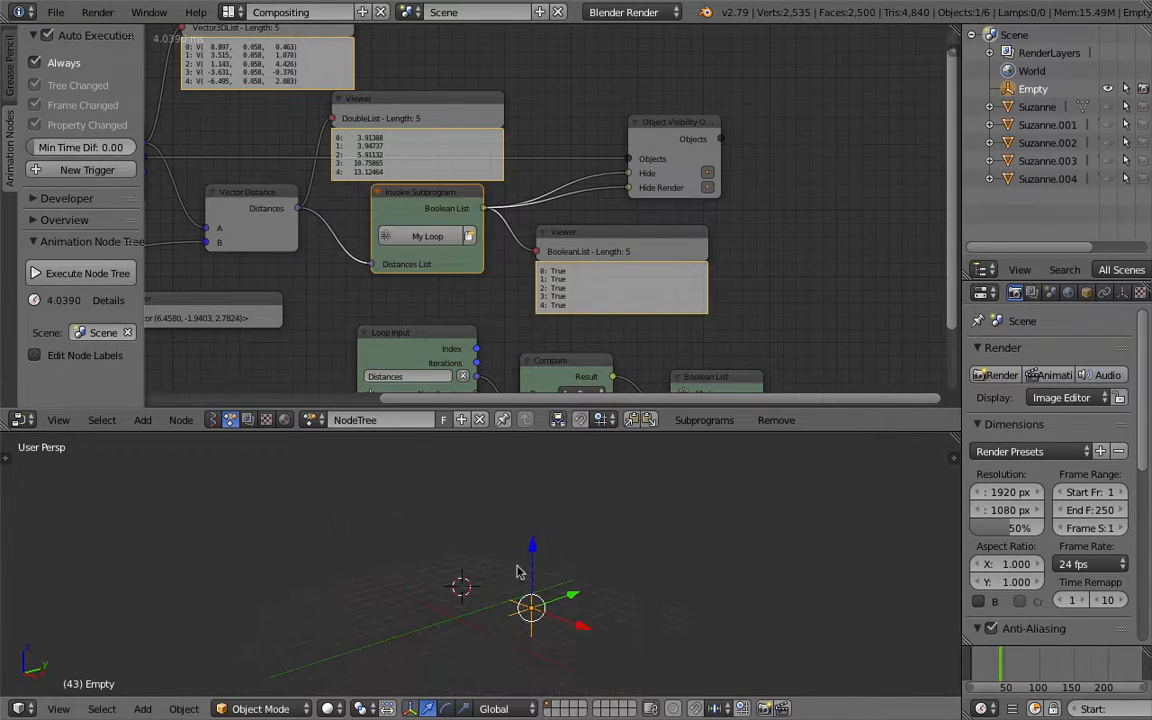
key(g)
click(586, 574)
middle_drag(646, 561, 648, 566)
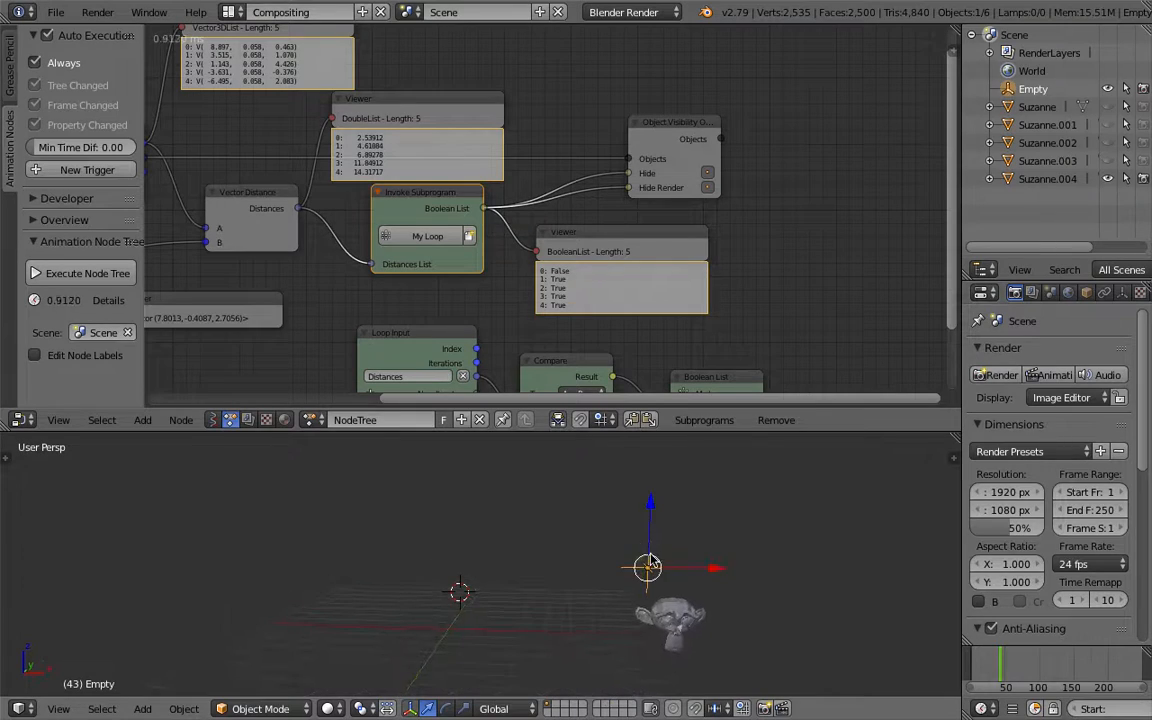
Move the empty past the Suzanne and Suzanne.001 monkeys and place it beside Suzanne.003 to test their visibility.
key(g)
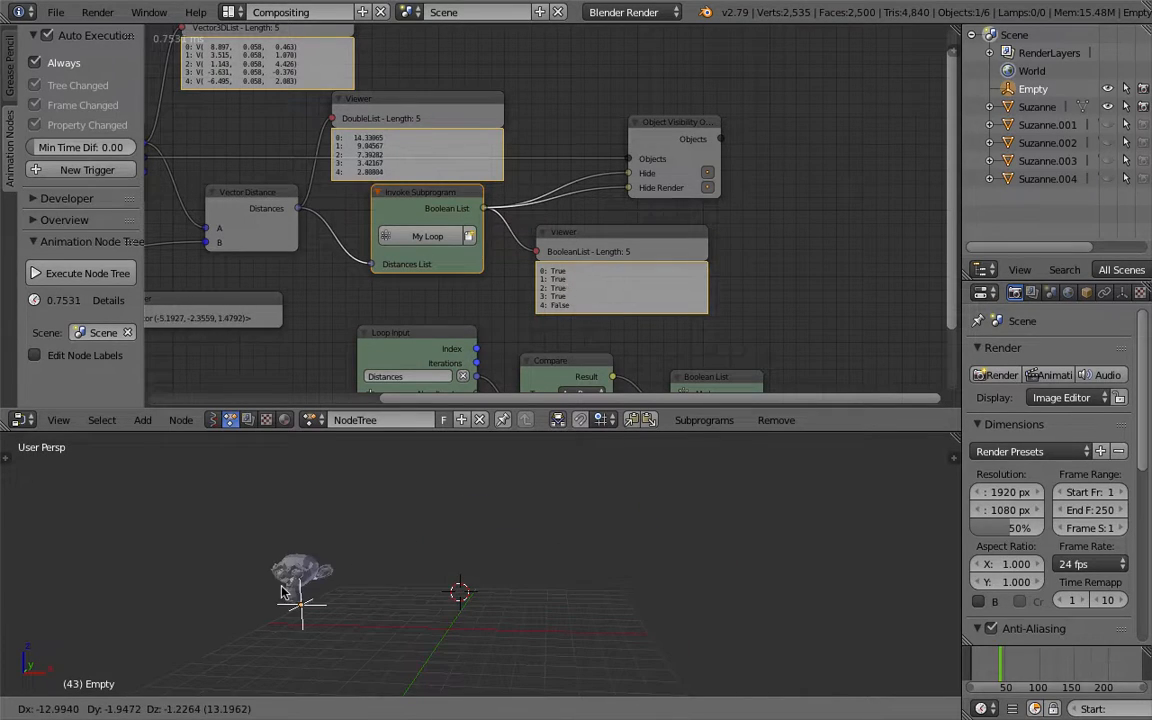
click(400, 642)
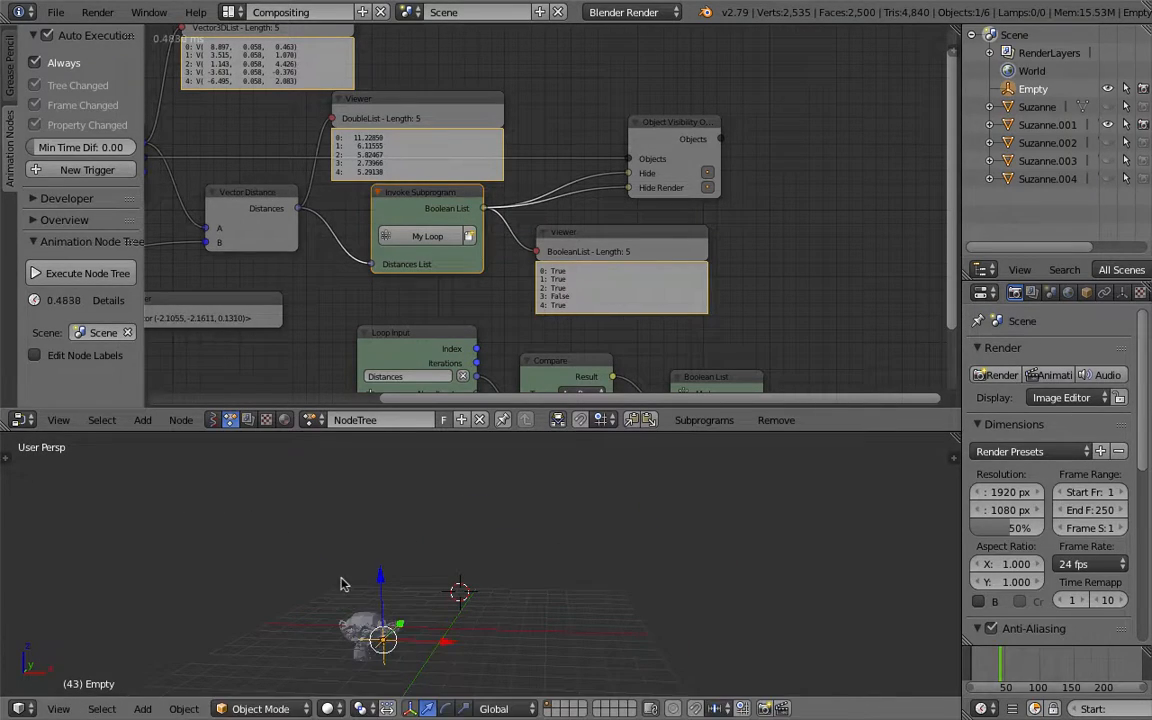
key(g)
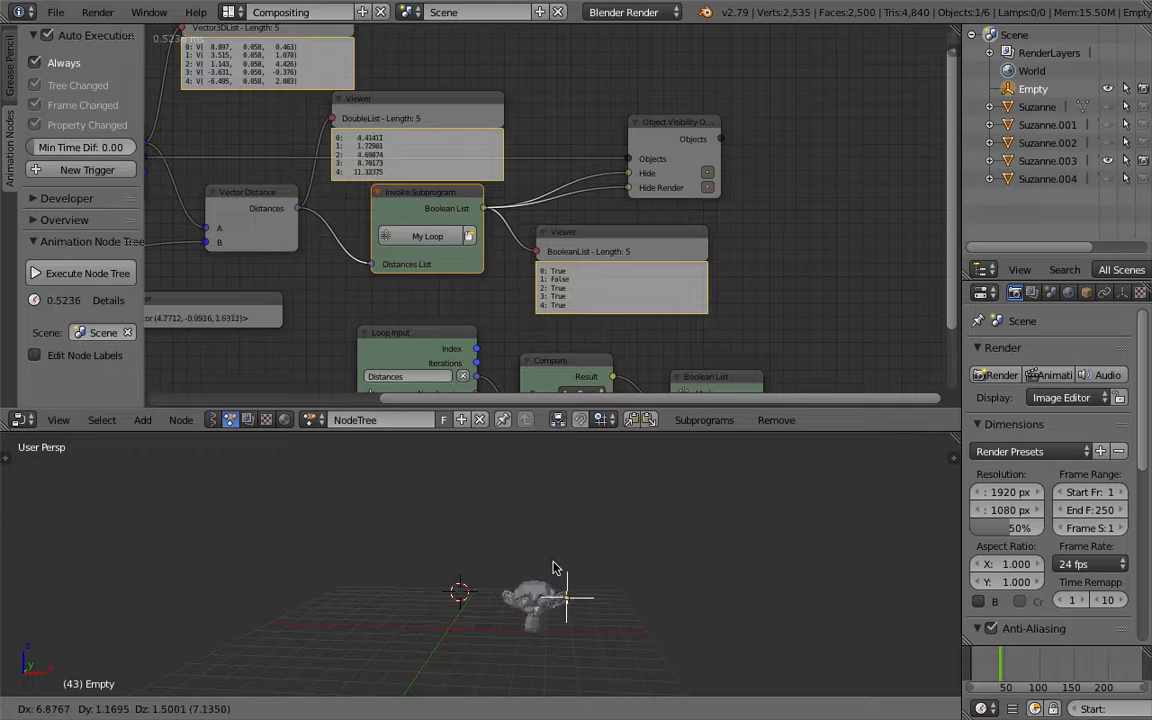
click(585, 581)
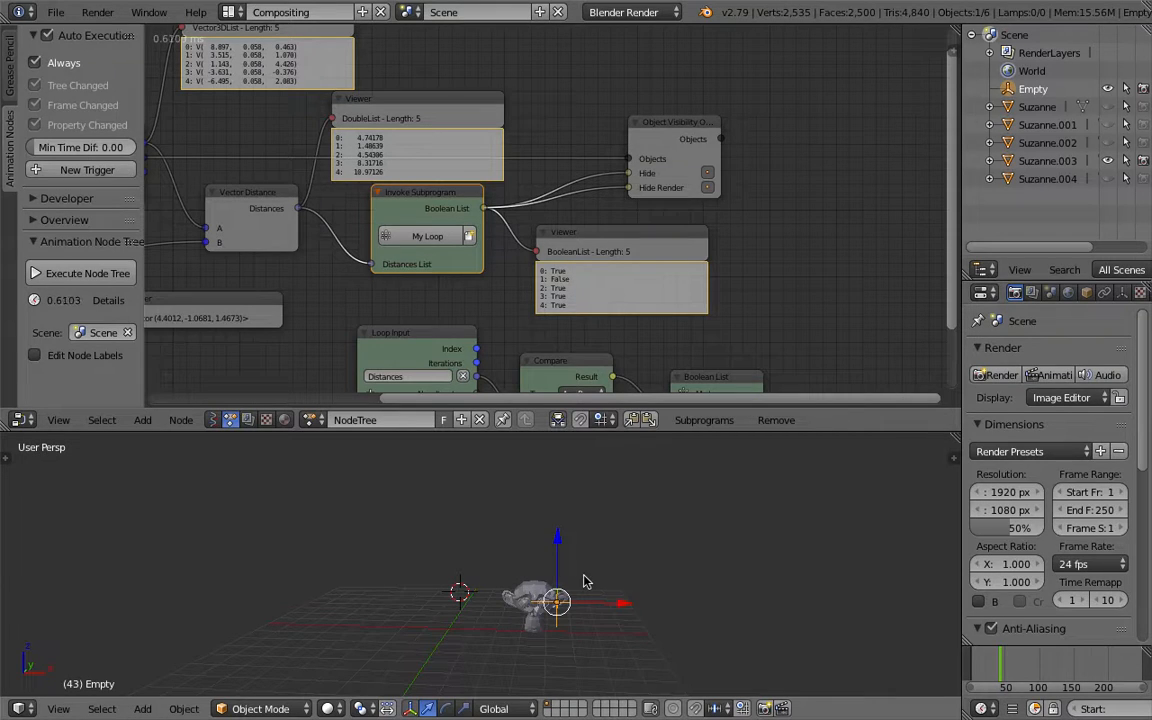
Move the loop's Boolean List output node farther from the Compare node to make room between them.
middle_drag(631, 252, 635, 243)
scroll(572, 222, up, 1)
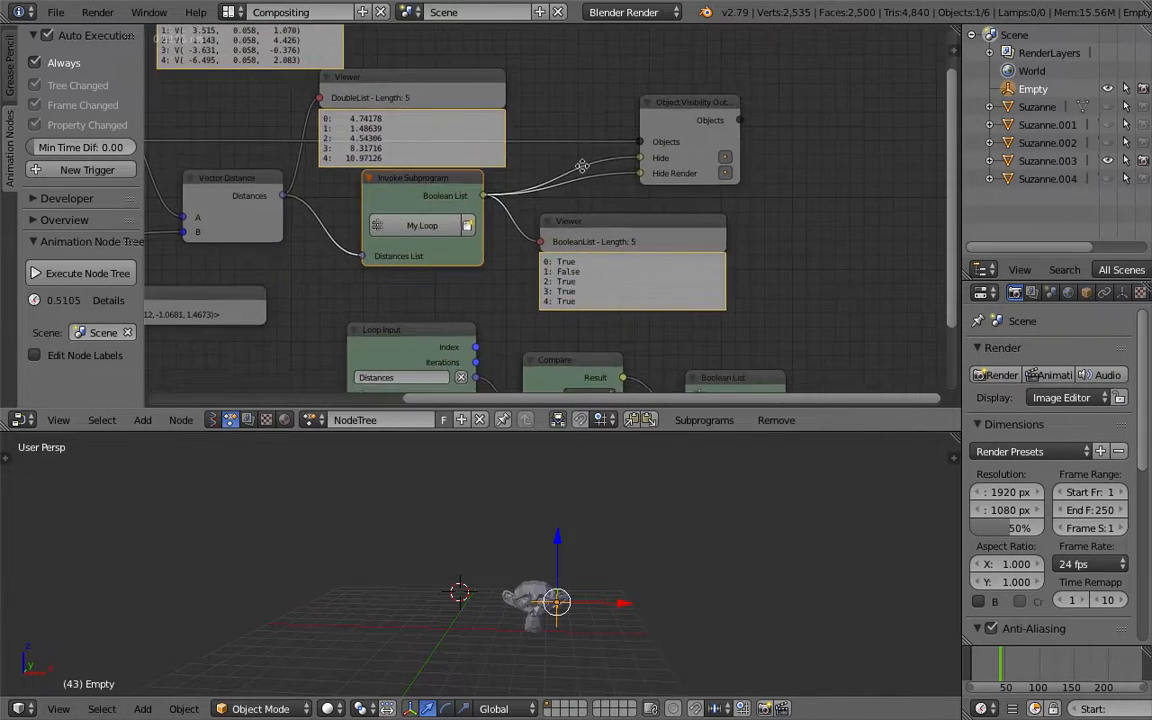
middle_drag(583, 172, 545, 37)
scroll(600, 160, up, 3)
click(771, 268)
drag(770, 270, 834, 282)
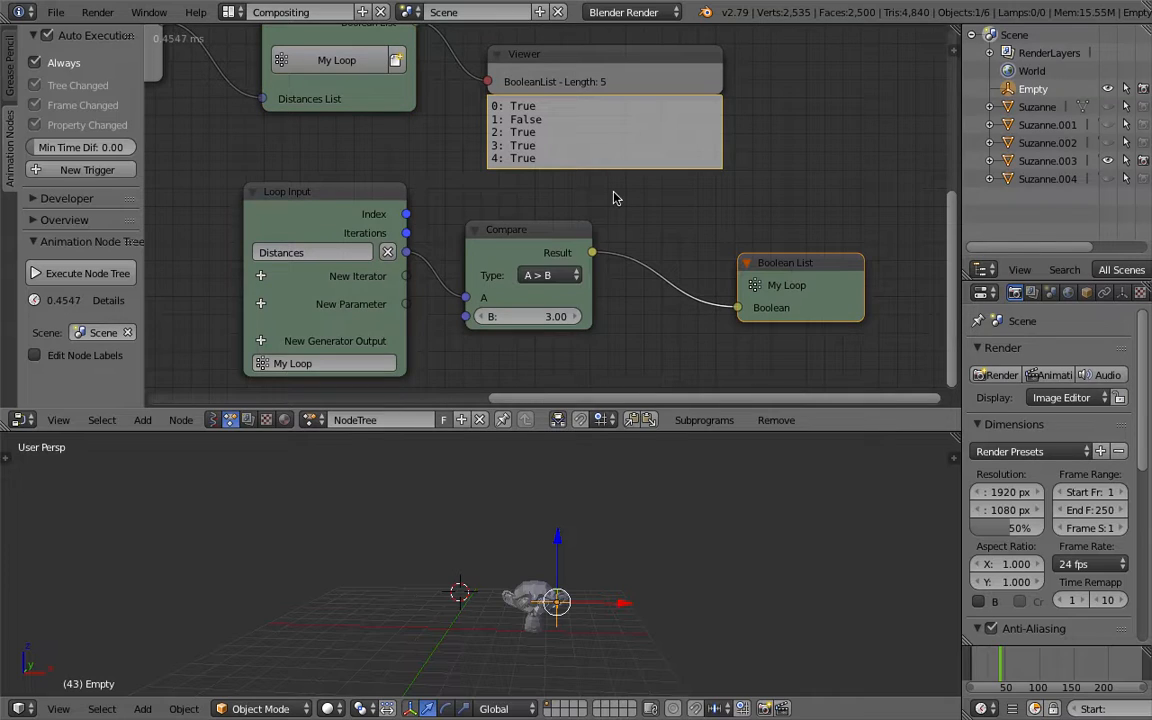
Insert an Invert Boolean node between Compare's Result output and the Boolean input of the loop's Boolean List node.
scroll(510, 90, up, 1)
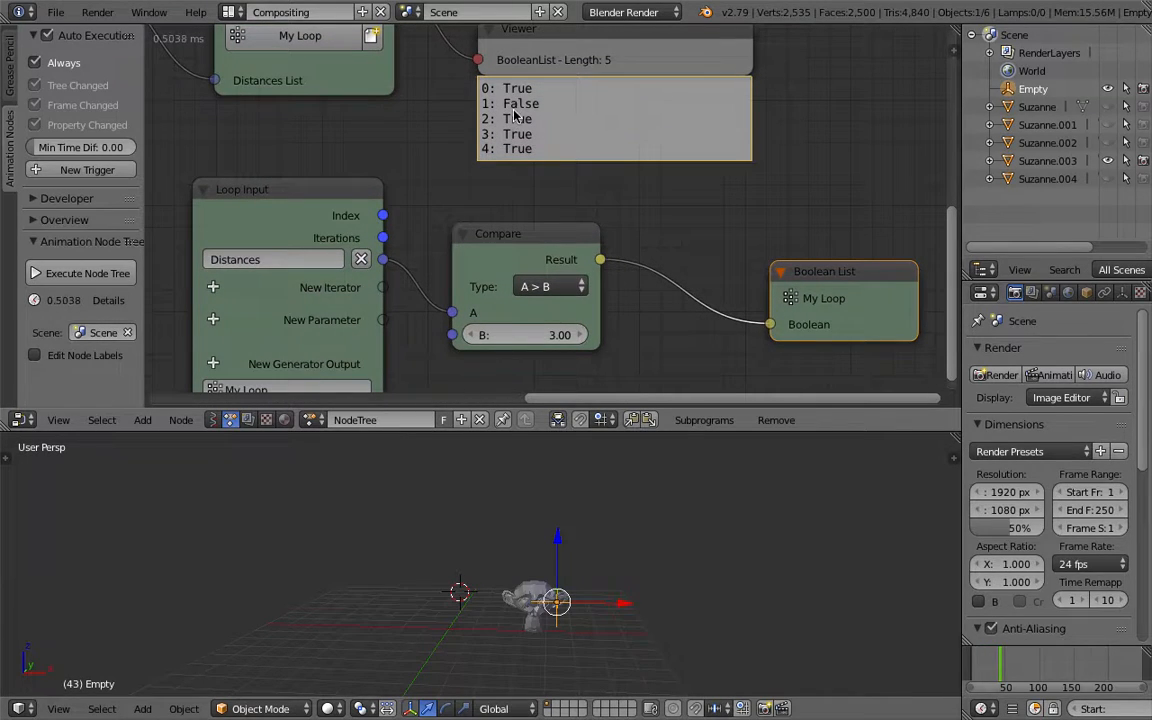
key(shift+a)
click(656, 230)
text(inv)
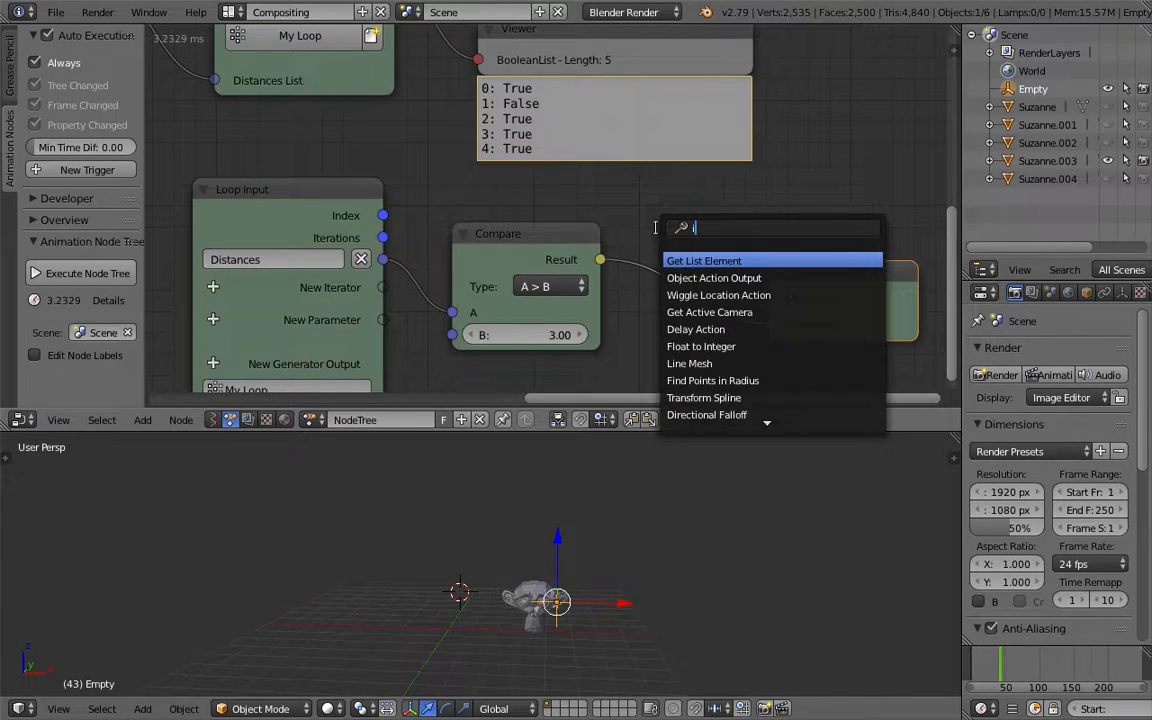
key(Down)
key(Down)
key(Down)
key(Down)
key(Up)
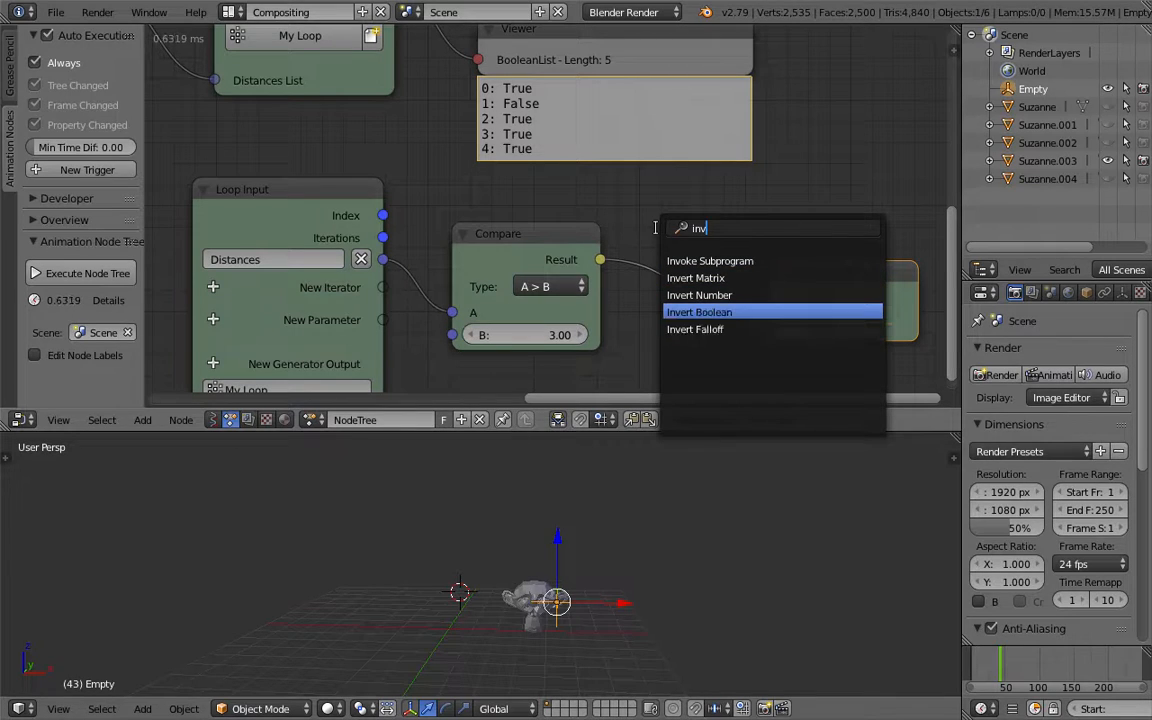
key(Return)
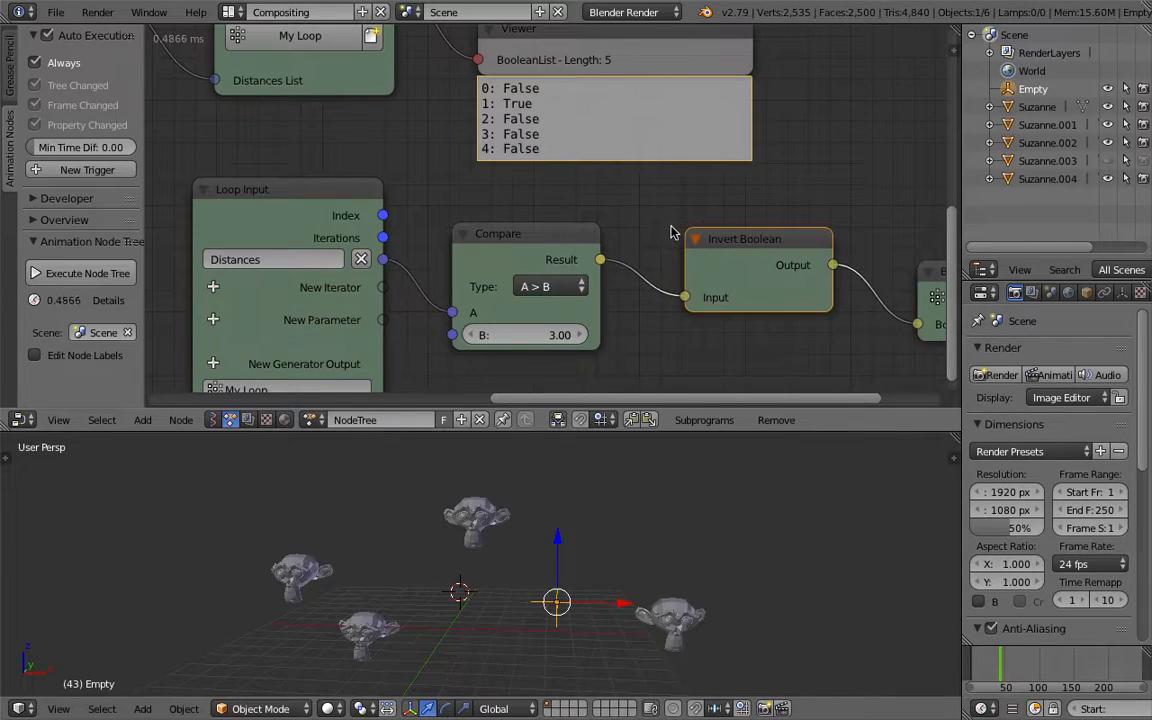
Move the empty among the monkeys and place it at Suzanne.003 to test the inverted visibility.
key(g)
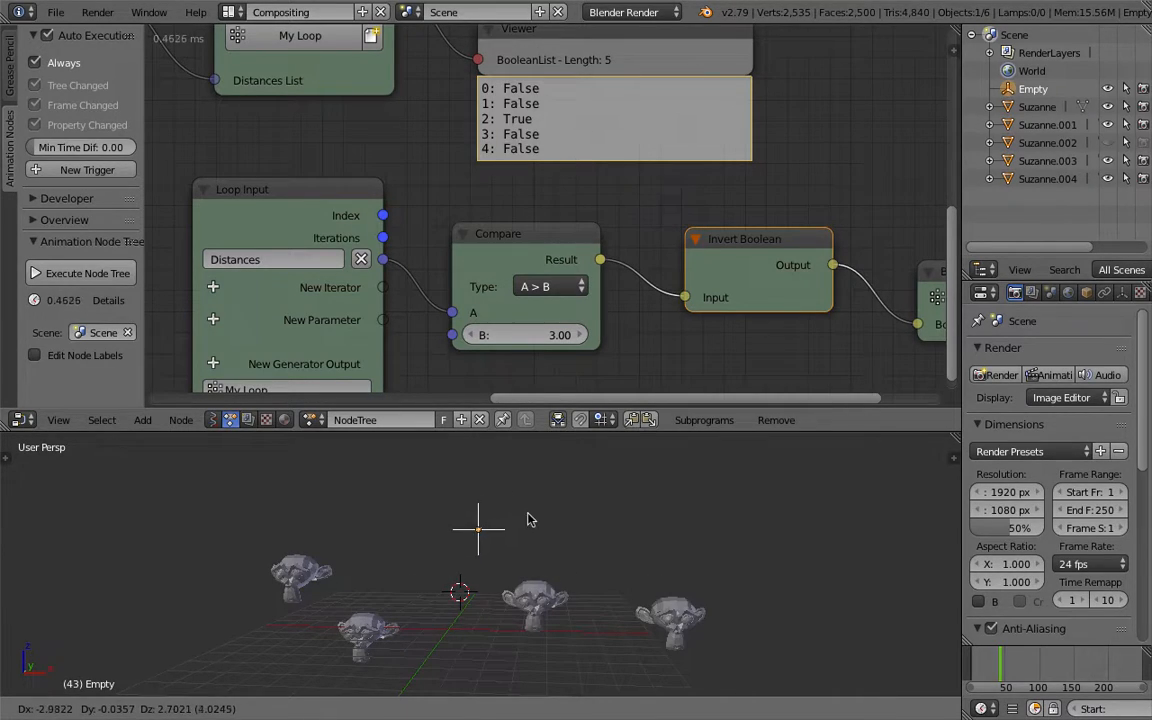
click(566, 569)
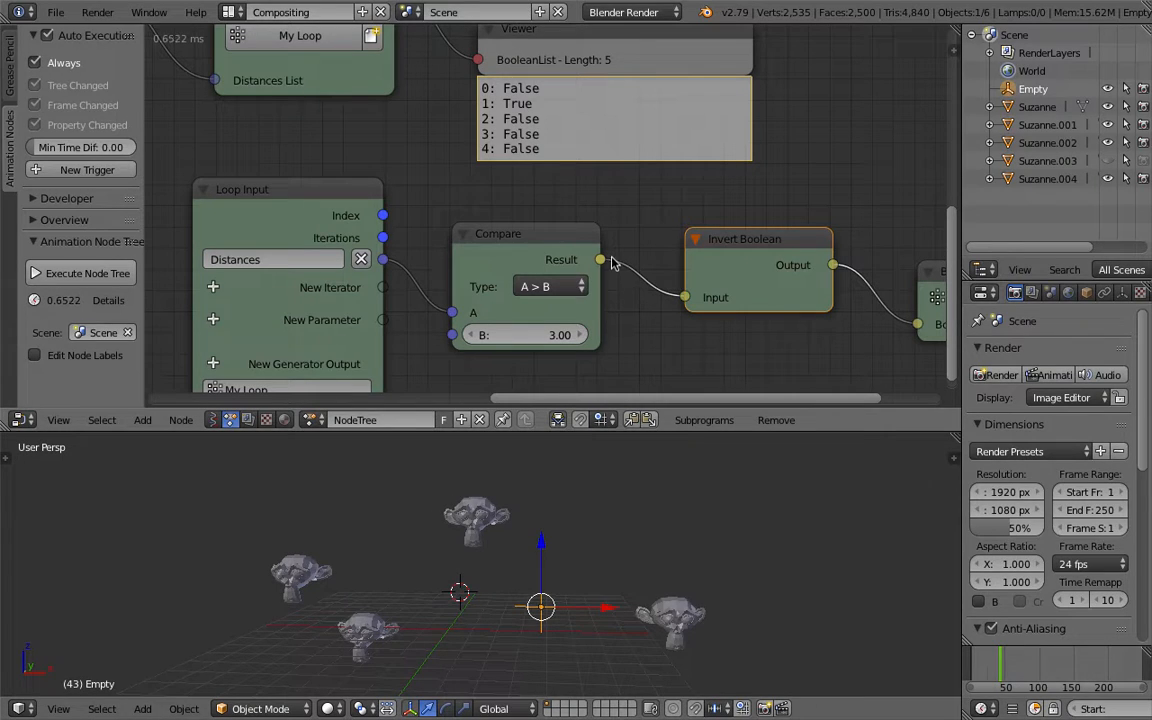
With Compare's Result feeding the Boolean List node directly, move the empty past Suzanne.004 and place it near the grid's centre.
key(g)
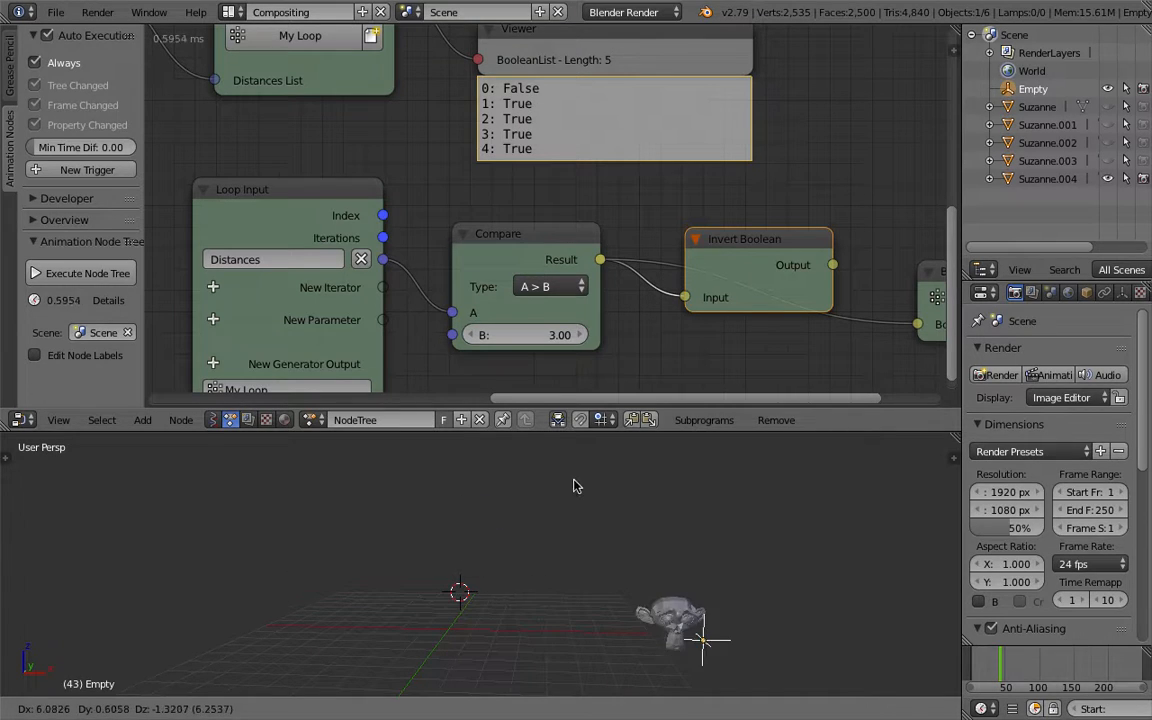
click(522, 585)
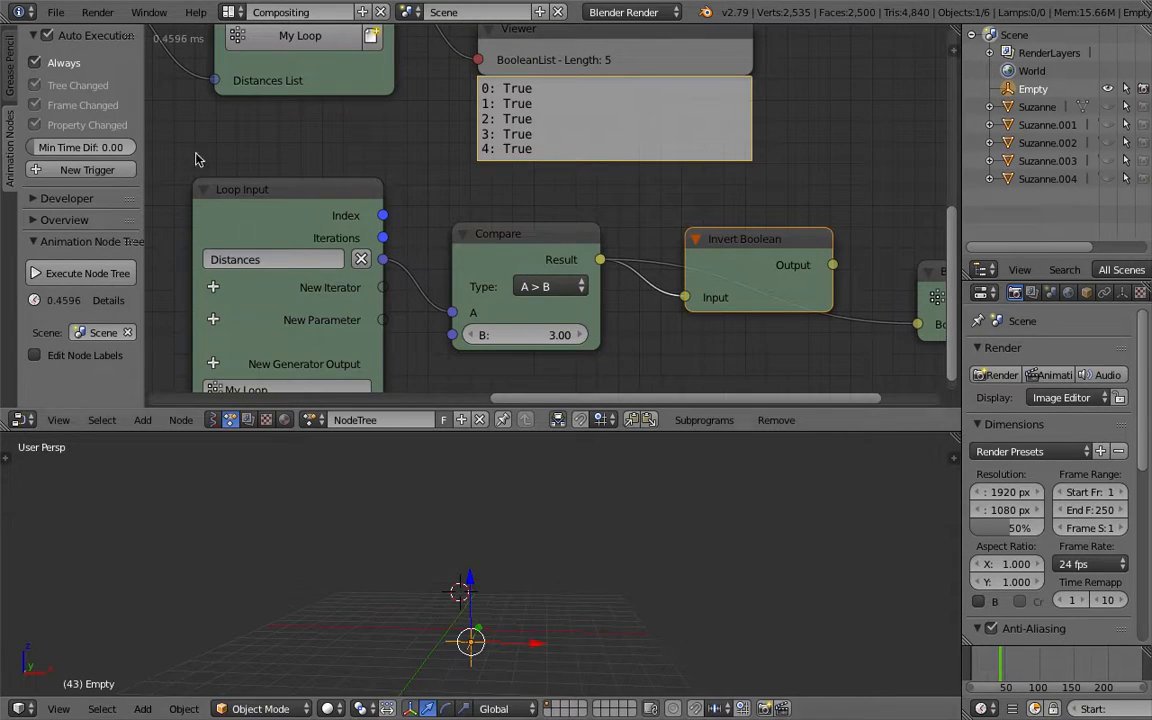
middle_drag(506, 546, 520, 529)
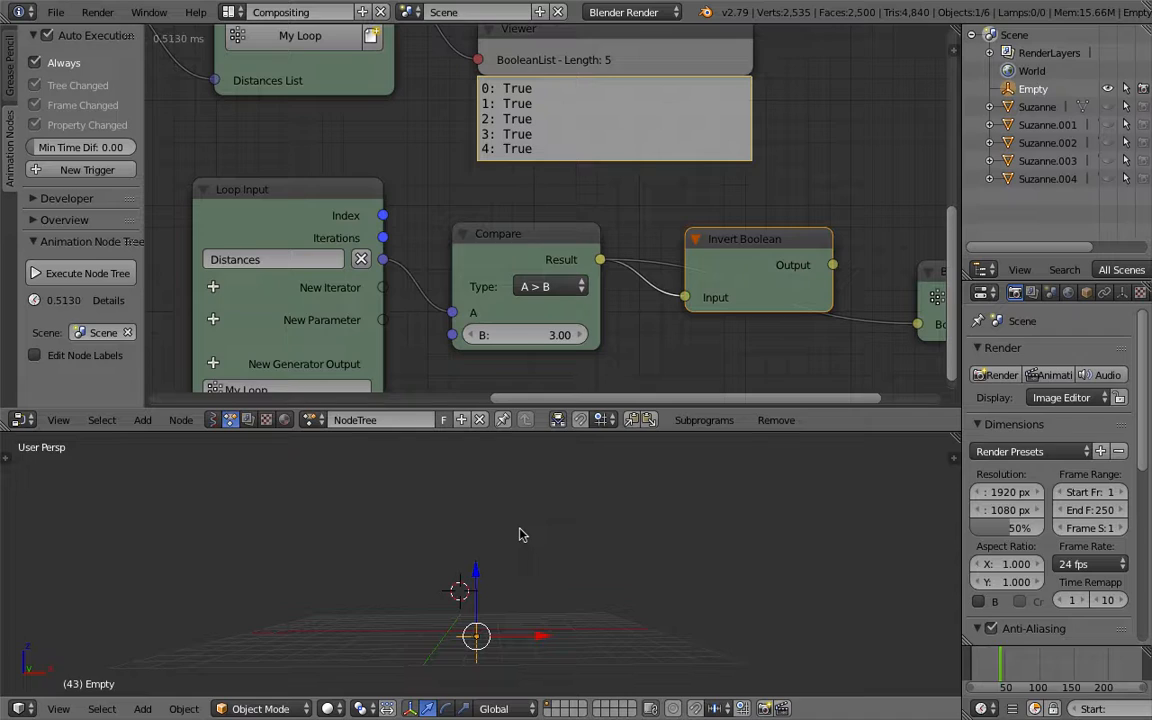